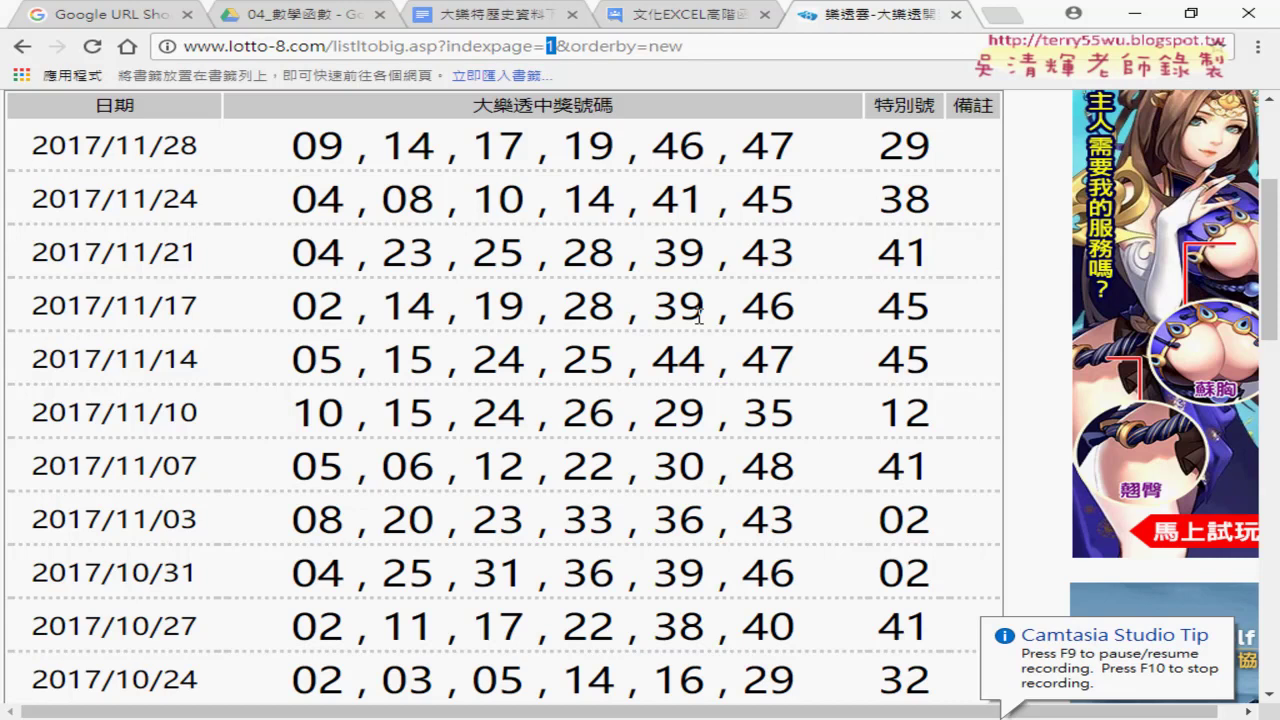
Switch from Chrome to Excel workbook 活頁簿1, showing its empty sheet 工作表2
mouse_move(640, 715)
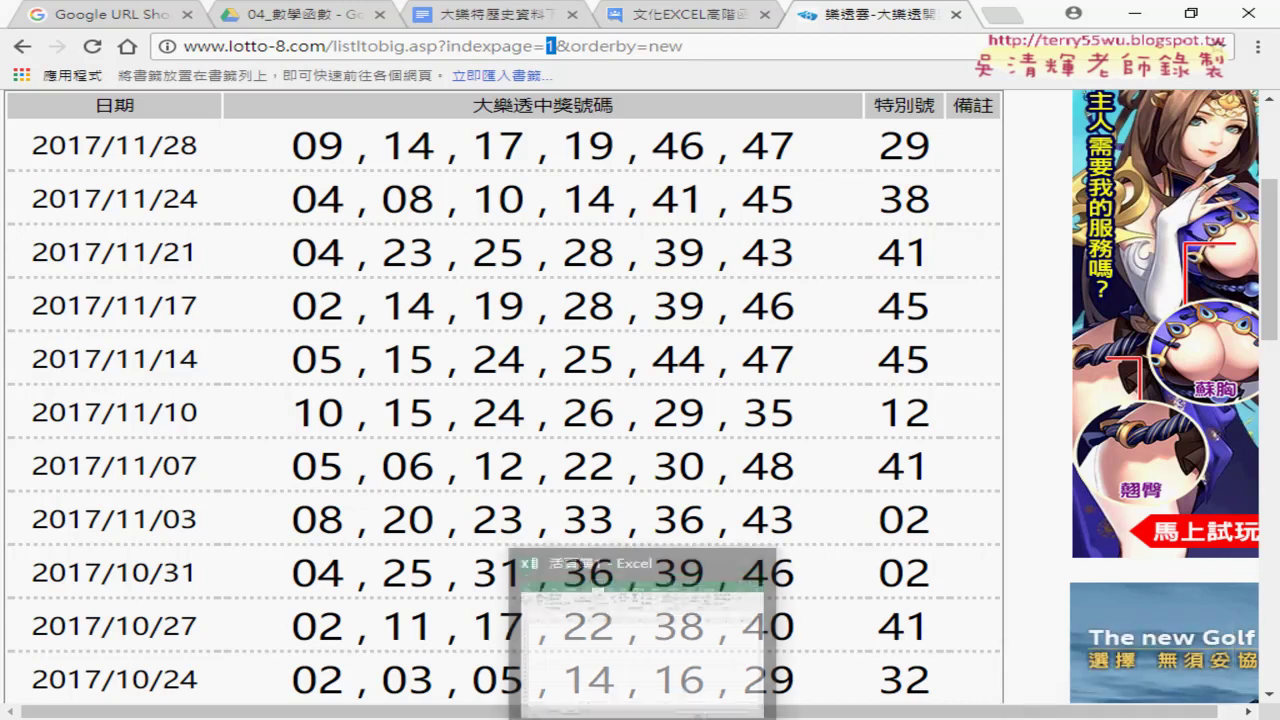
left_click(630, 637)
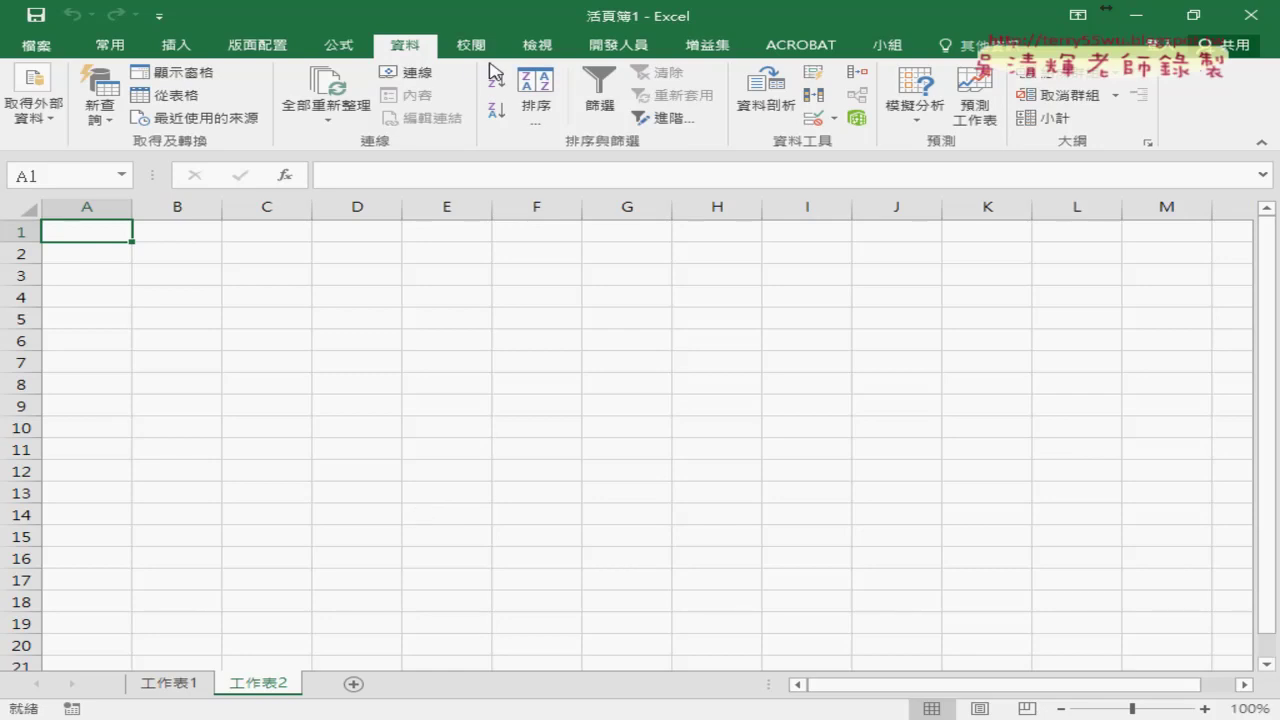
From the Developer tab, start recording macro 大樂透下載 stored in This Workbook
left_click(613, 50)
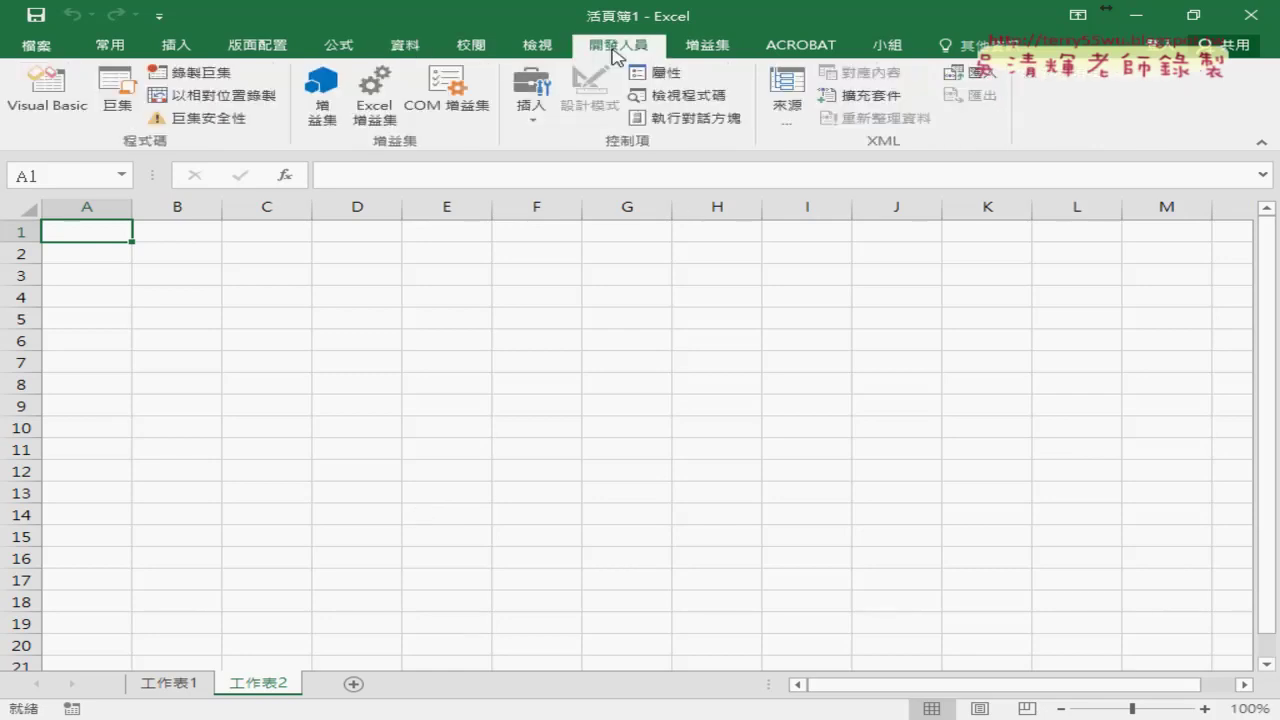
left_click(188, 72)
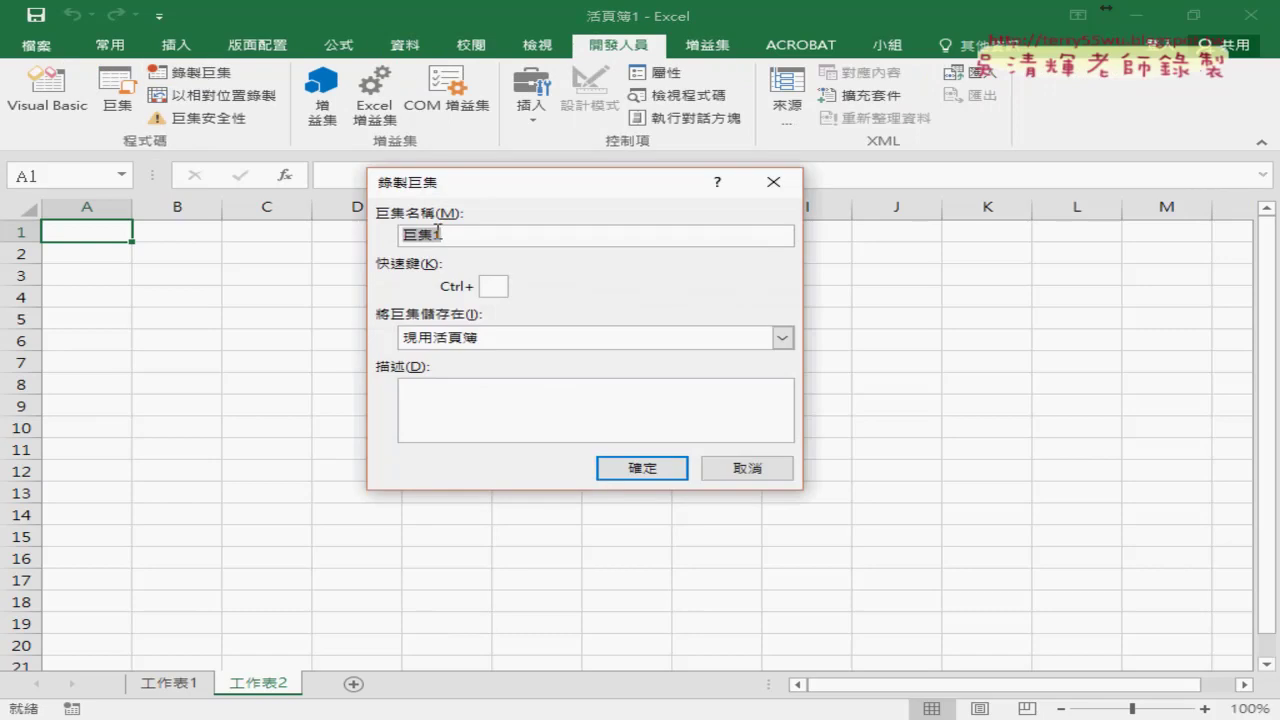
type("太")
type("集")
type("爆")
type("ㄒㄧ")
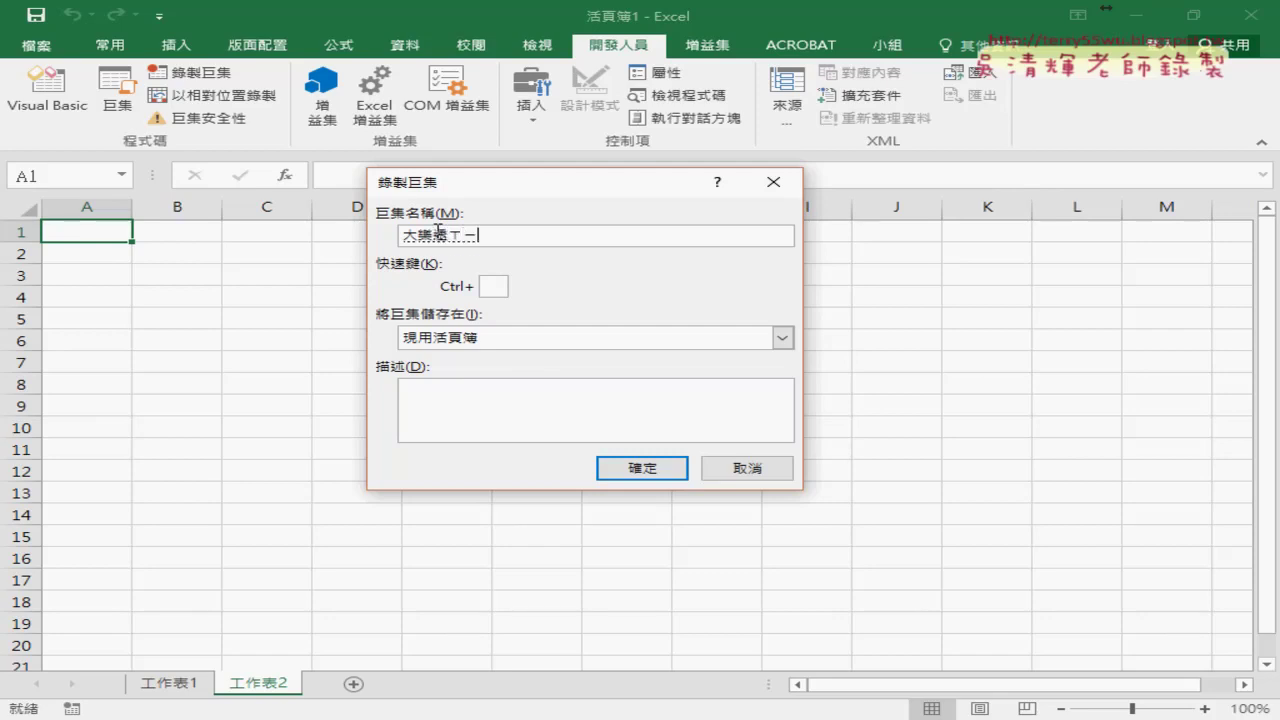
key("BackSpace")
key("BackSpace")
type("下載")
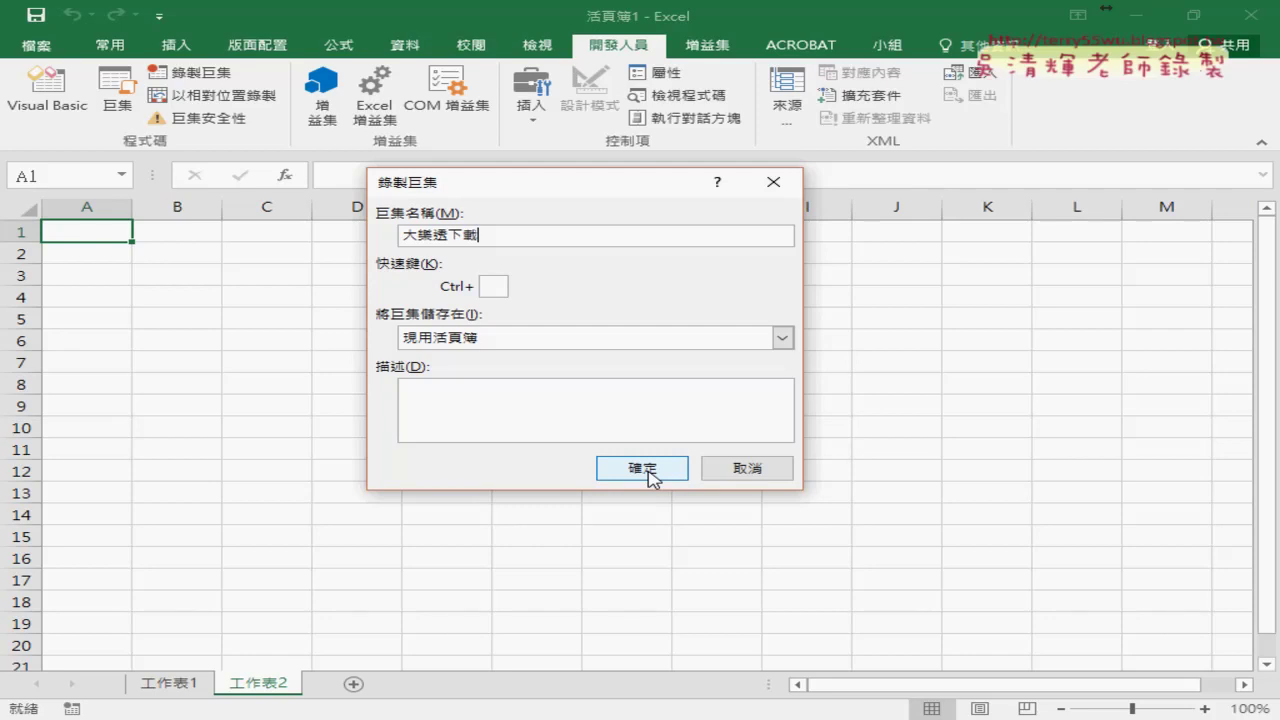
left_click(648, 472)
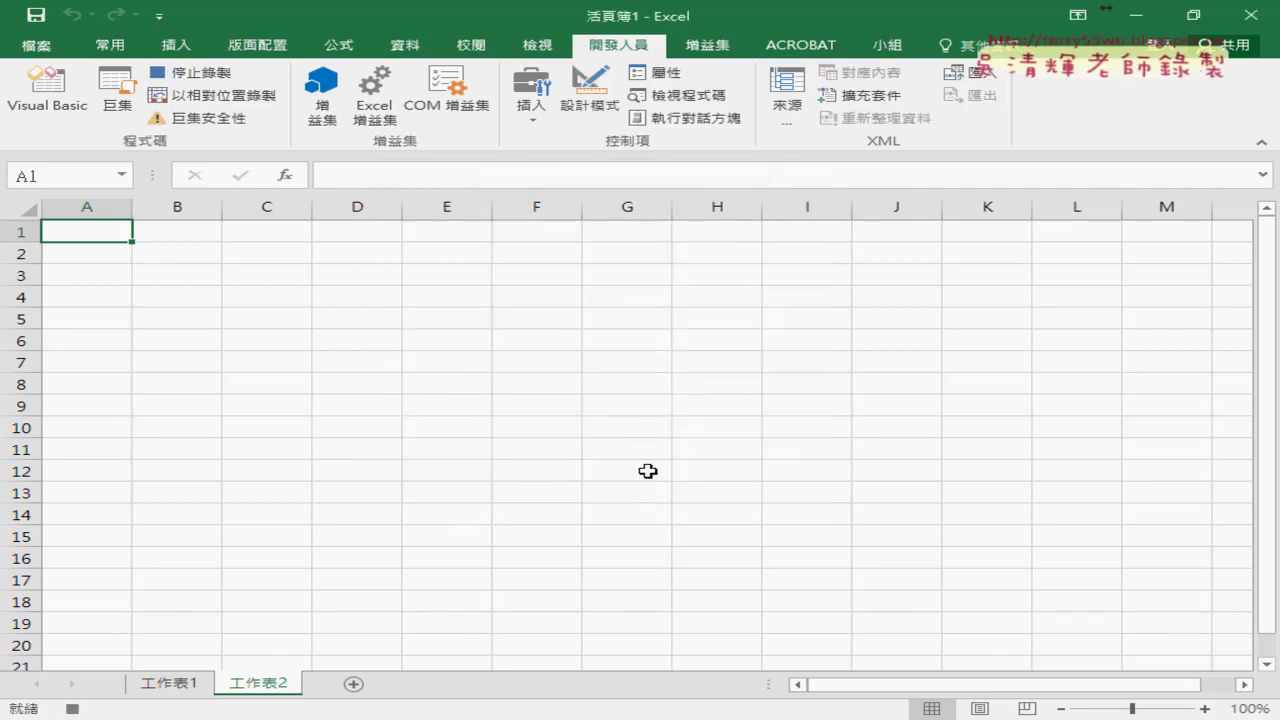
Start a From Web query and load the pasted lotto-8 results page URL
left_click(403, 46)
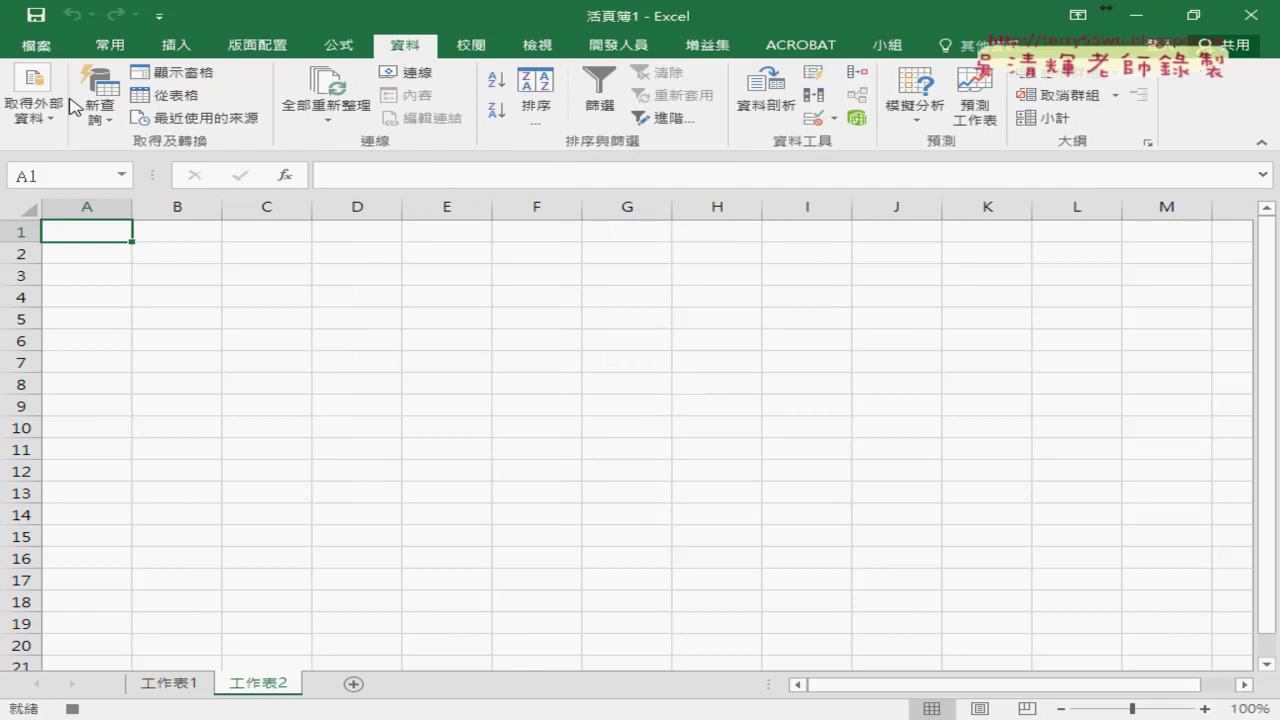
left_click(53, 133)
left_click(106, 180)
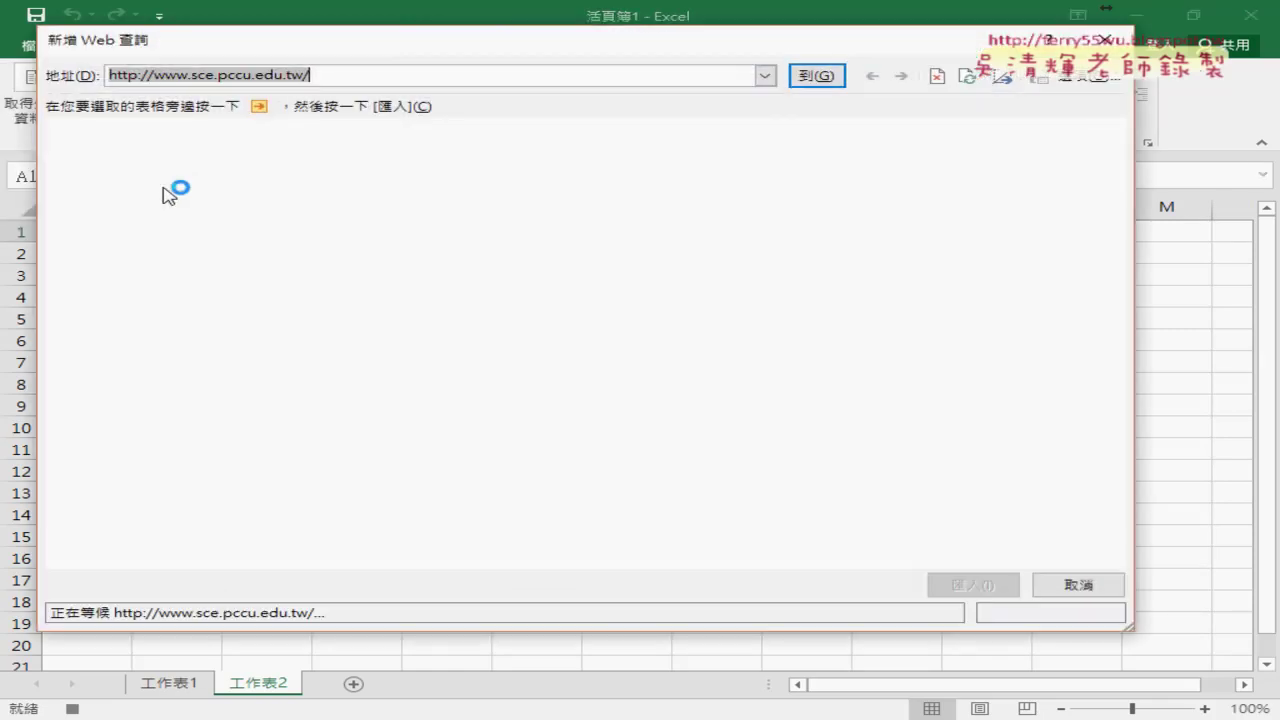
right_click(278, 78)
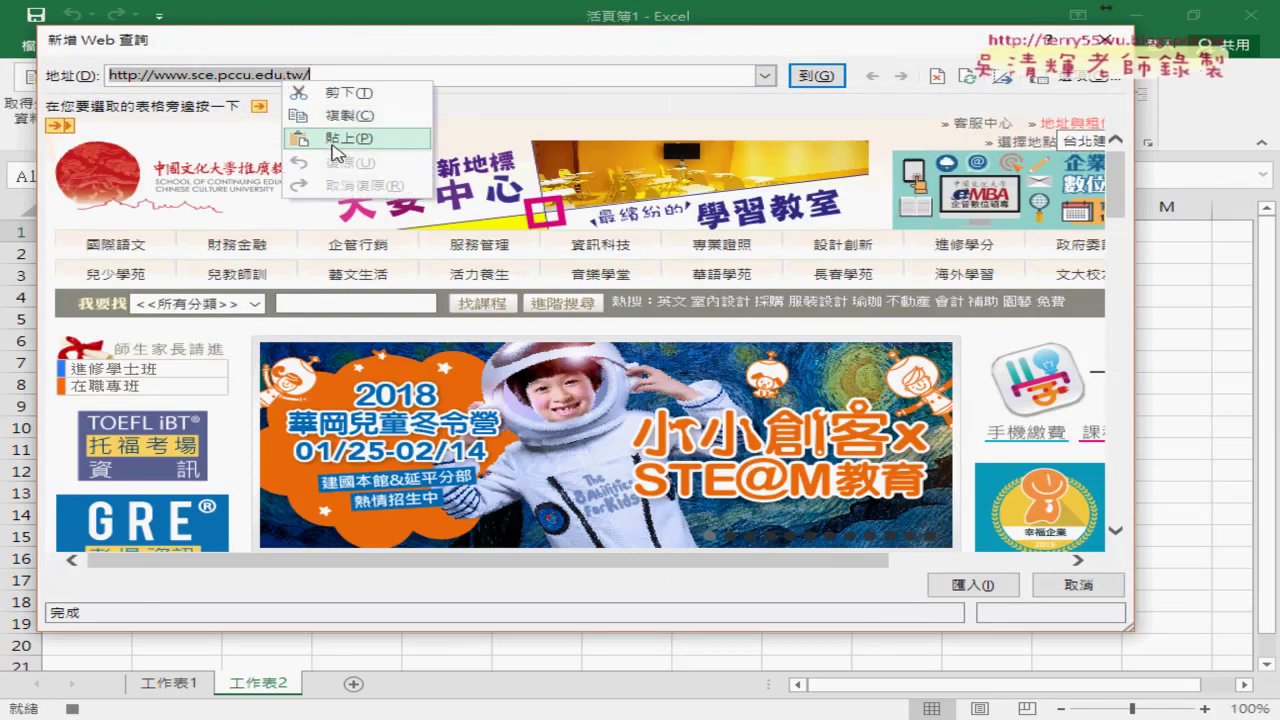
left_click(335, 142)
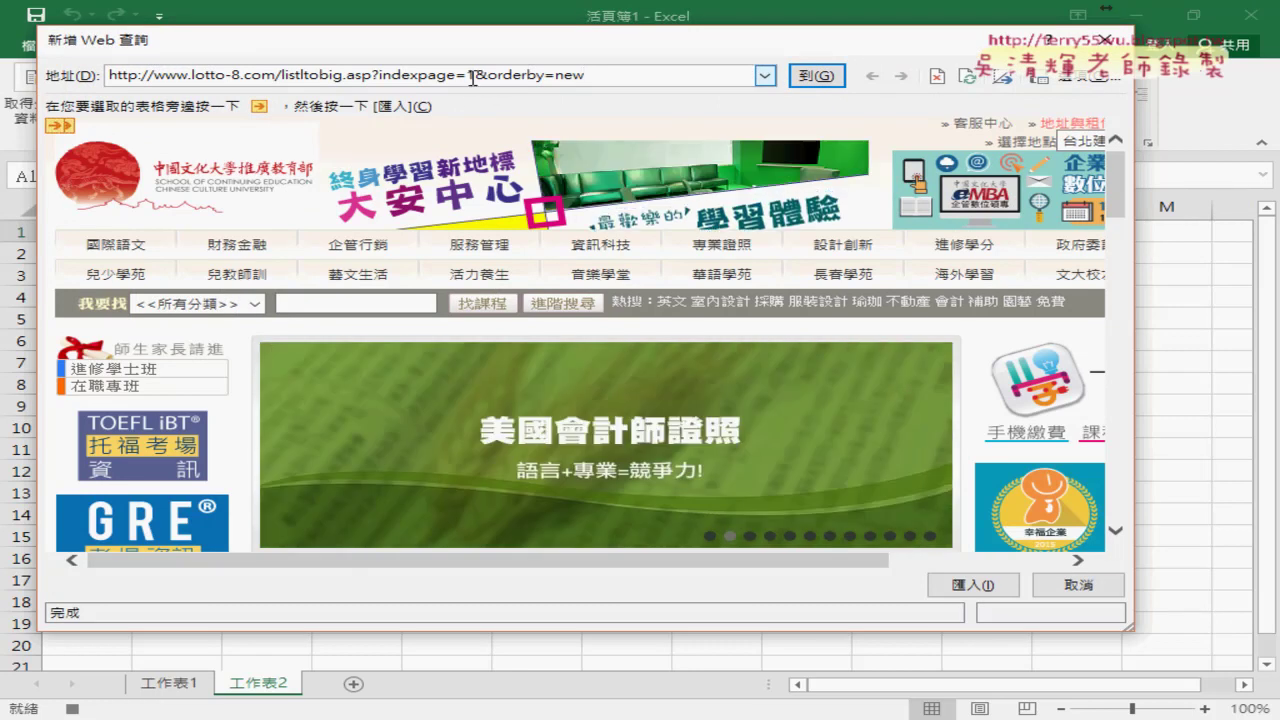
double_click(471, 75)
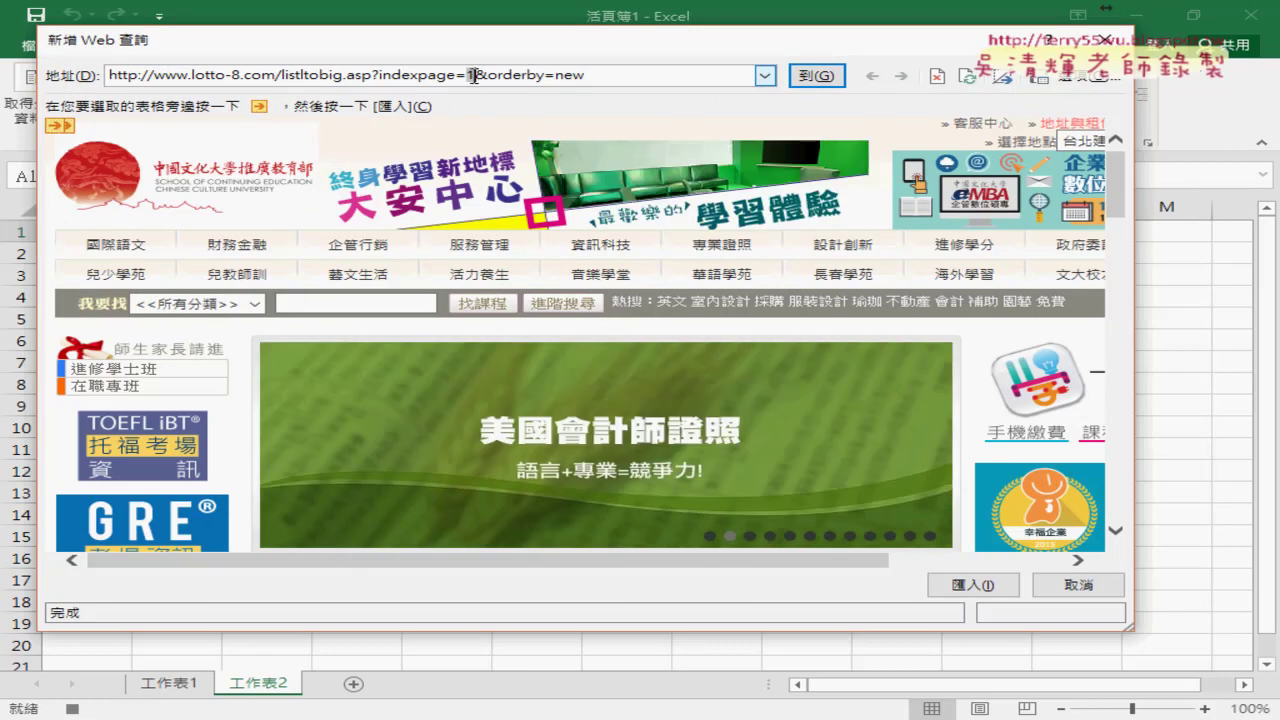
left_click(810, 78)
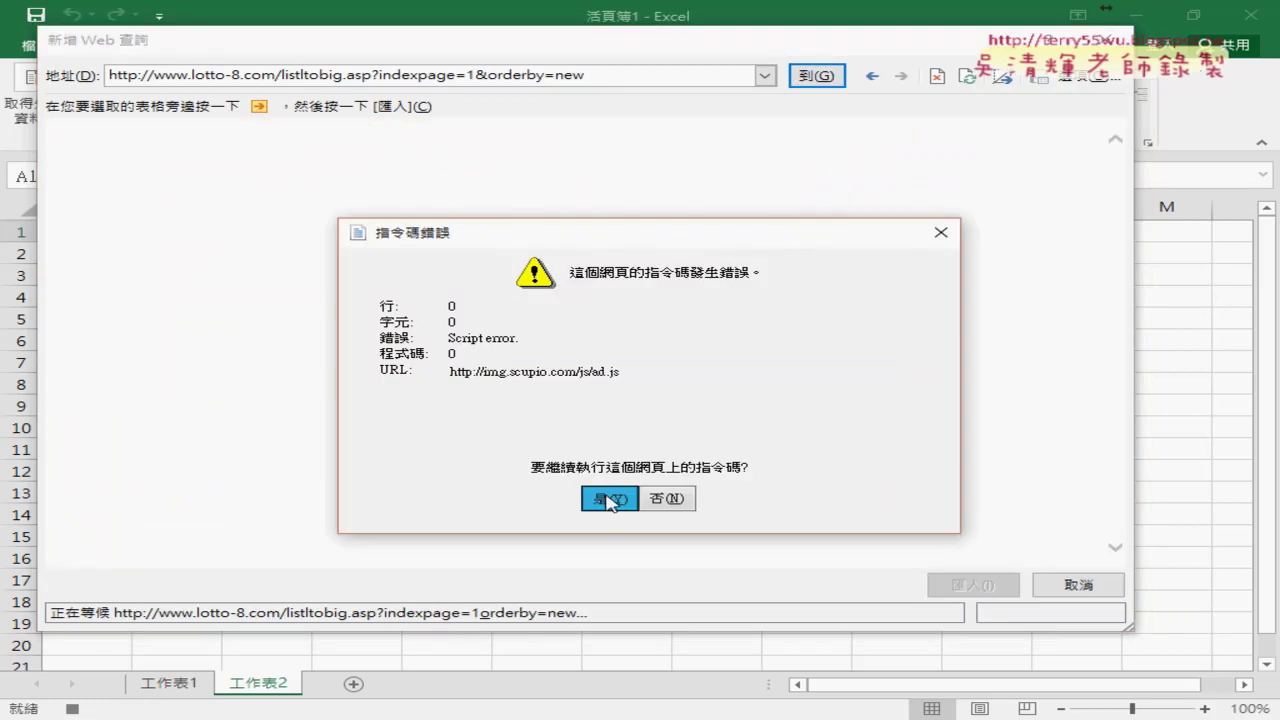
Dismiss the script errors, tick the results table and import it at =$A$1
left_click(609, 500)
left_click(609, 500)
left_click(609, 500)
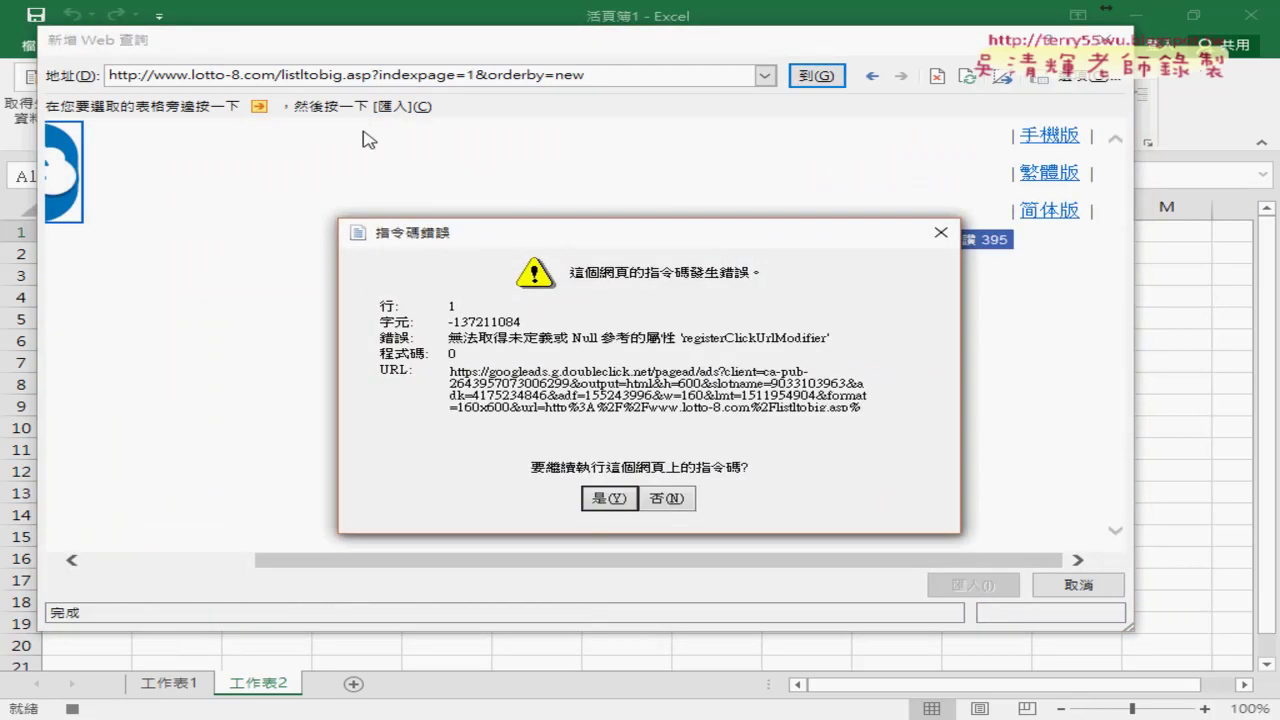
left_click(607, 497)
left_click(608, 498)
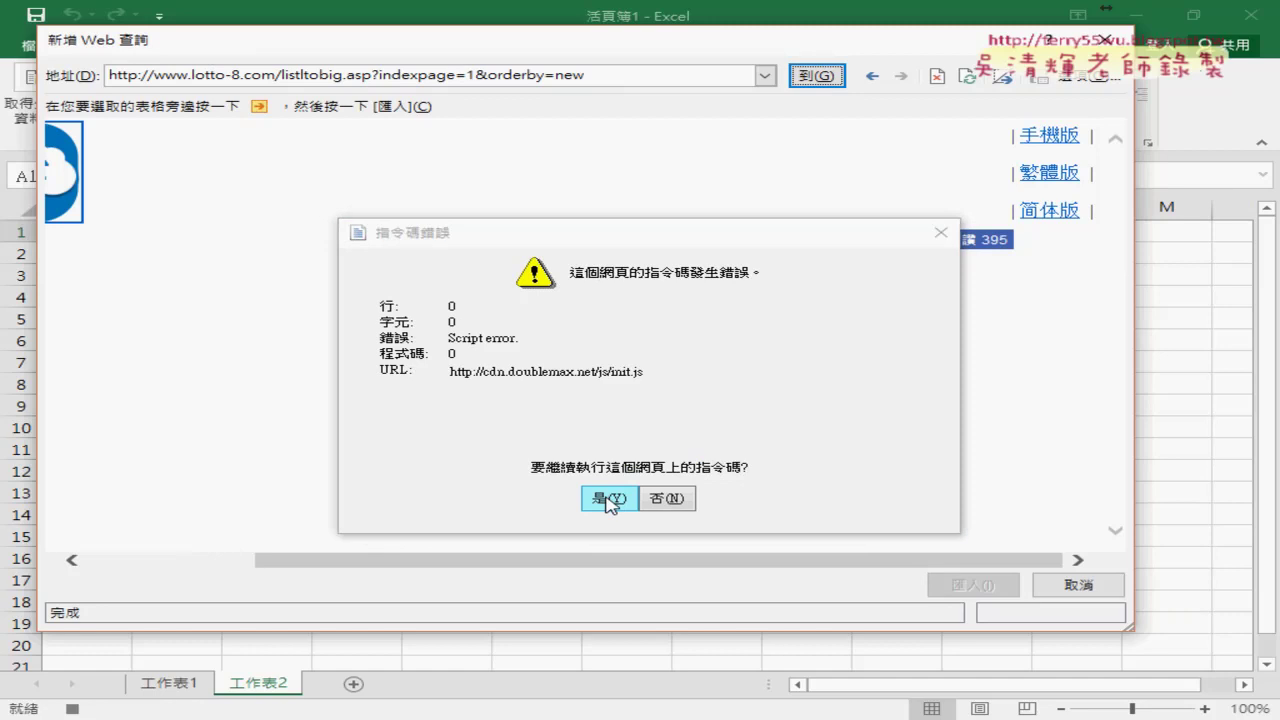
left_click(609, 500)
left_click(609, 500)
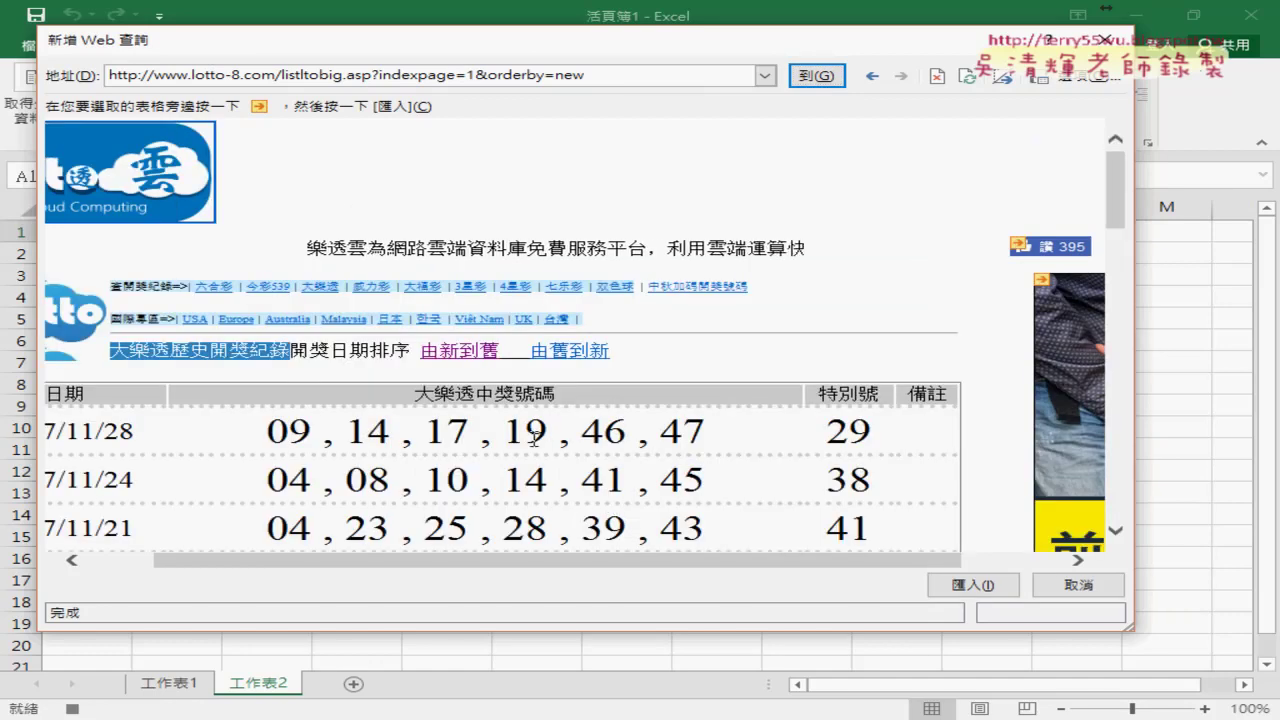
left_click_drag(195, 558, 110, 570)
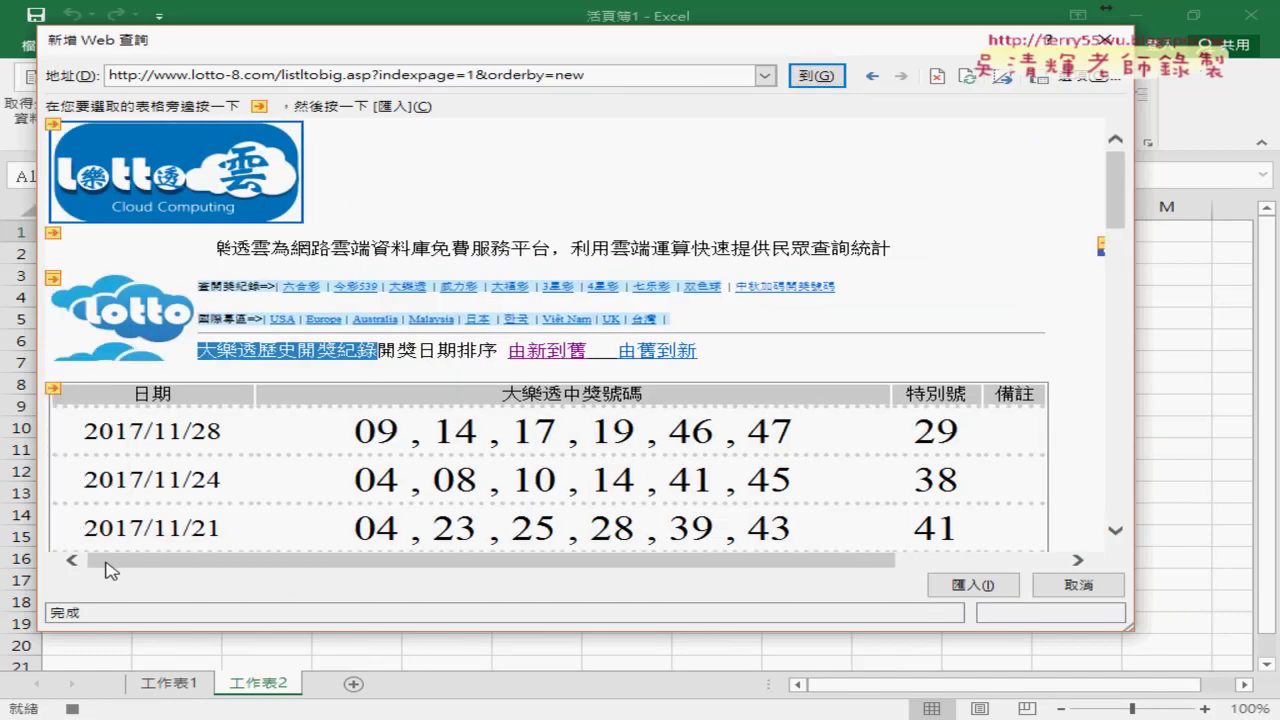
left_click(55, 390)
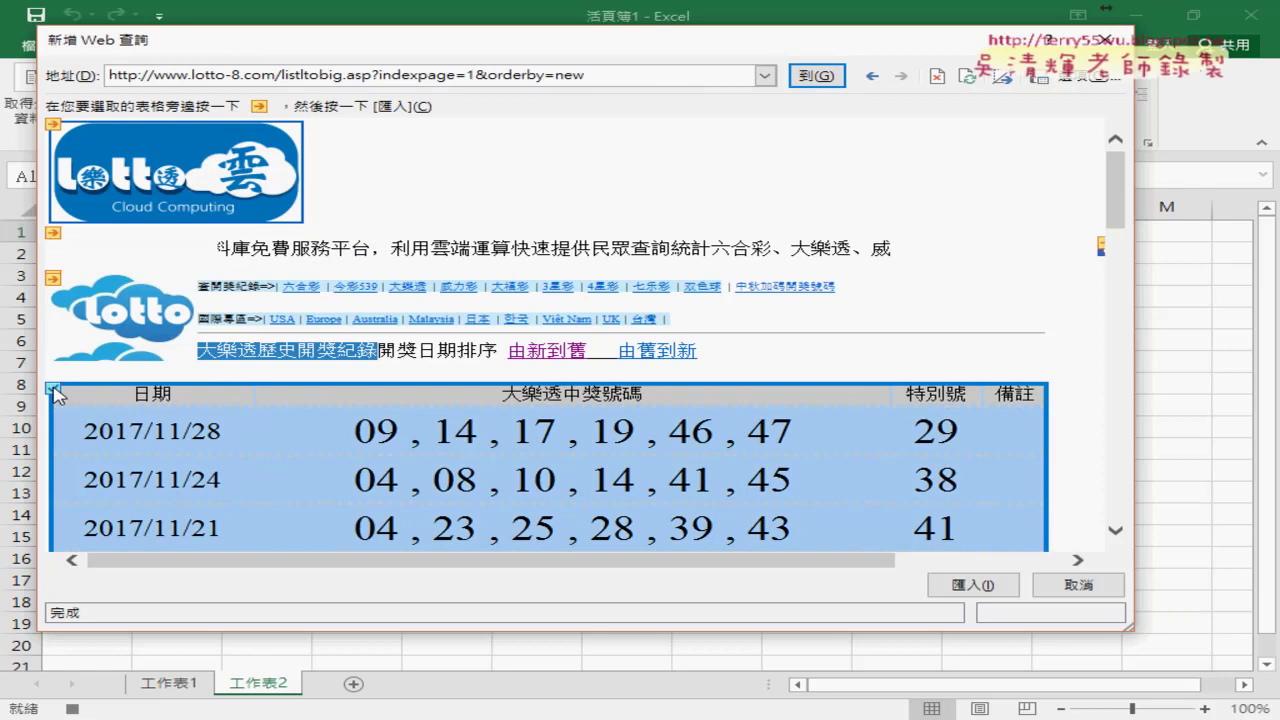
left_click(978, 587)
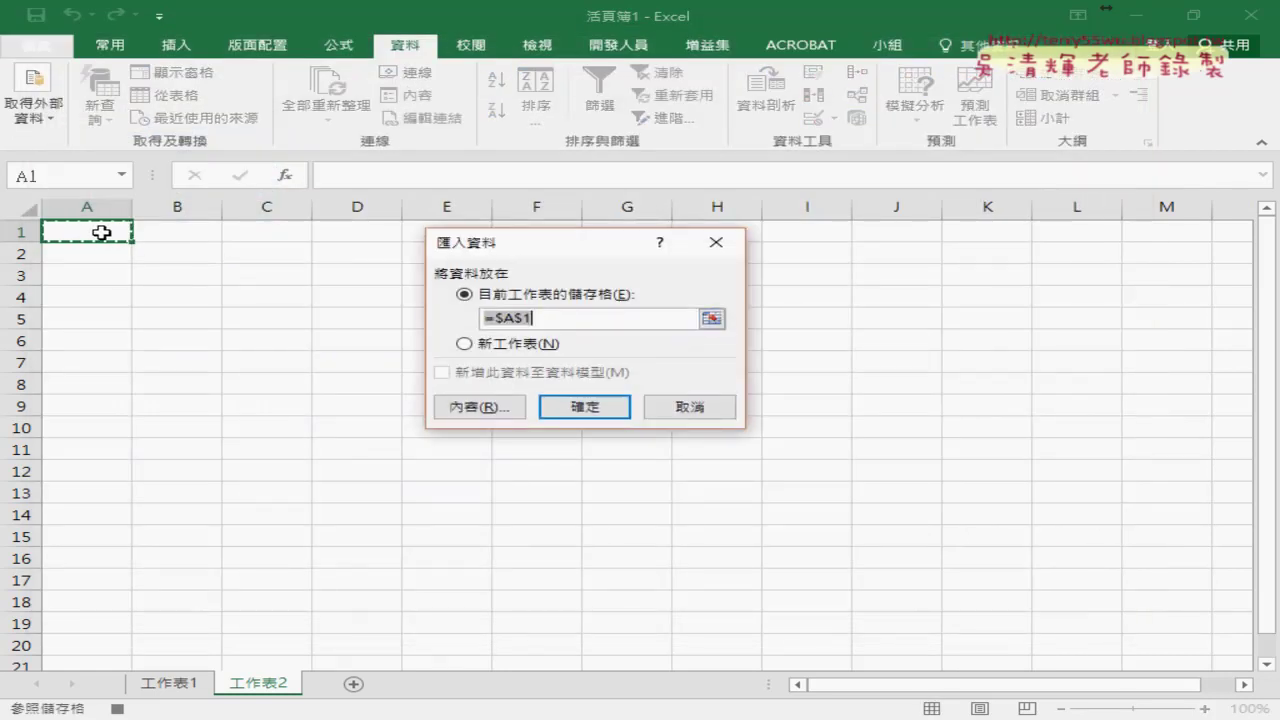
left_click(585, 405)
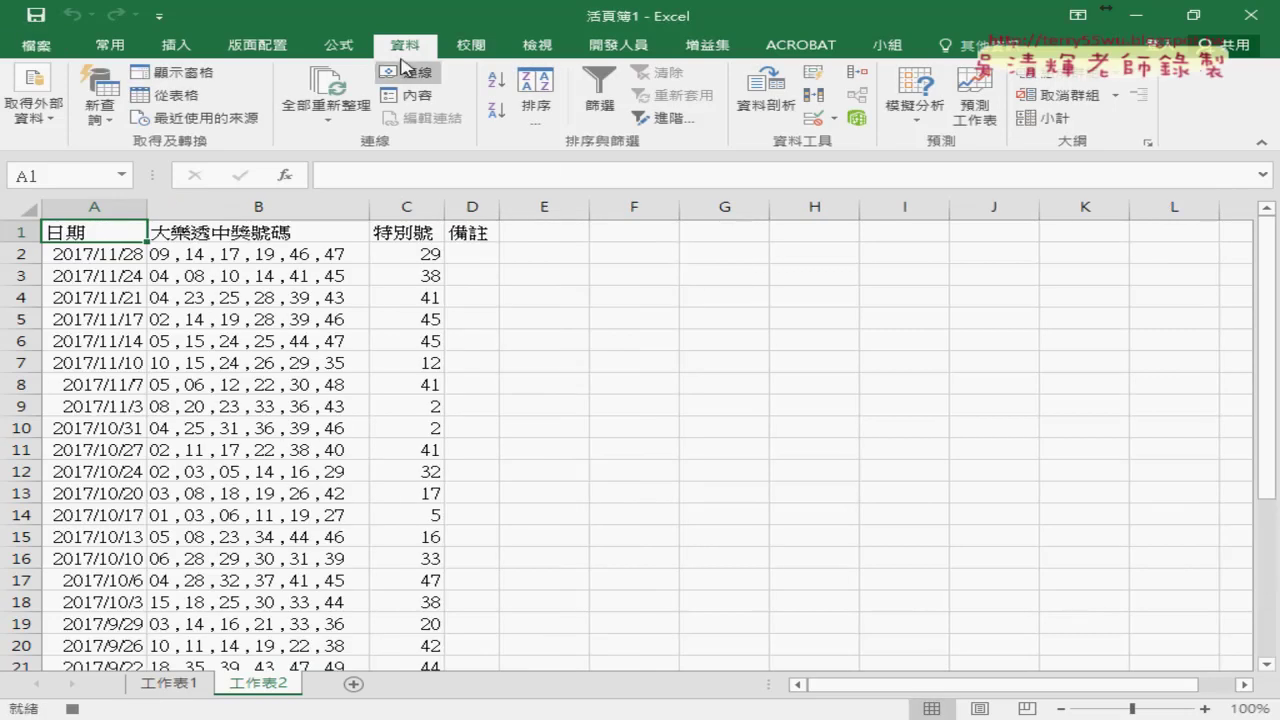
Stop recording and open macro 大樂透下載 in the Visual Basic editor via Macros > Edit
left_click(643, 55)
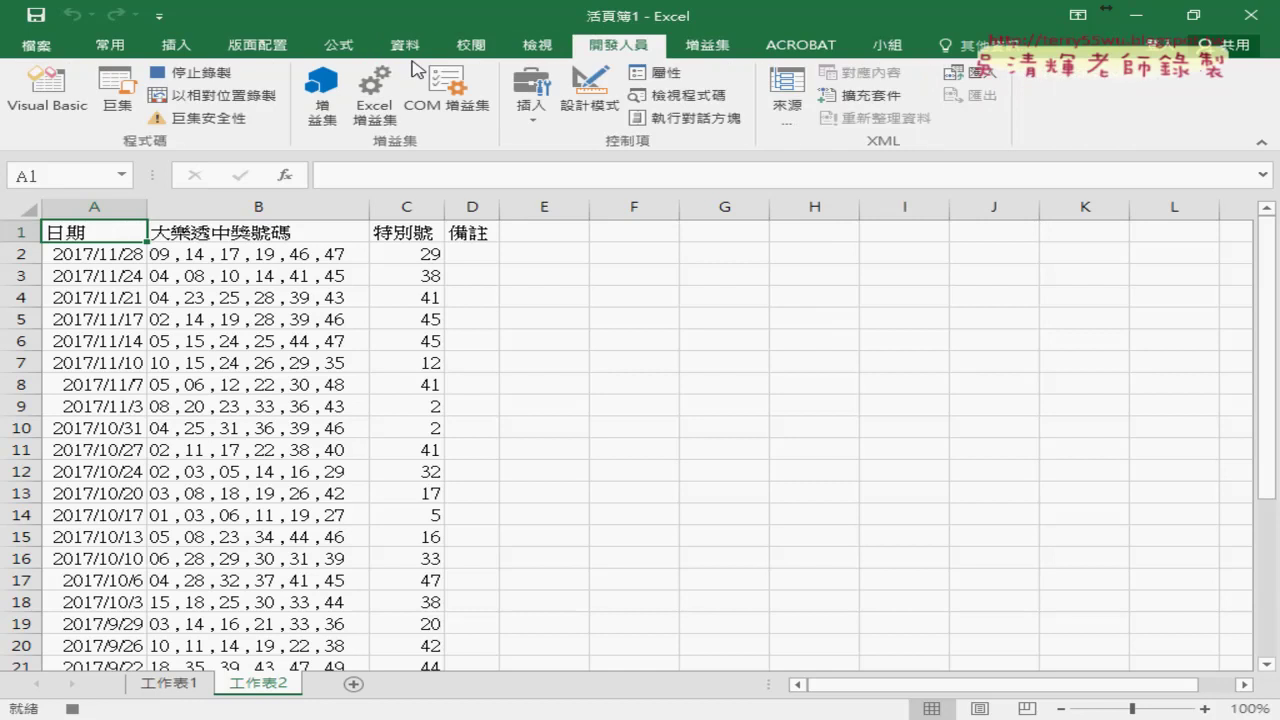
left_click(193, 78)
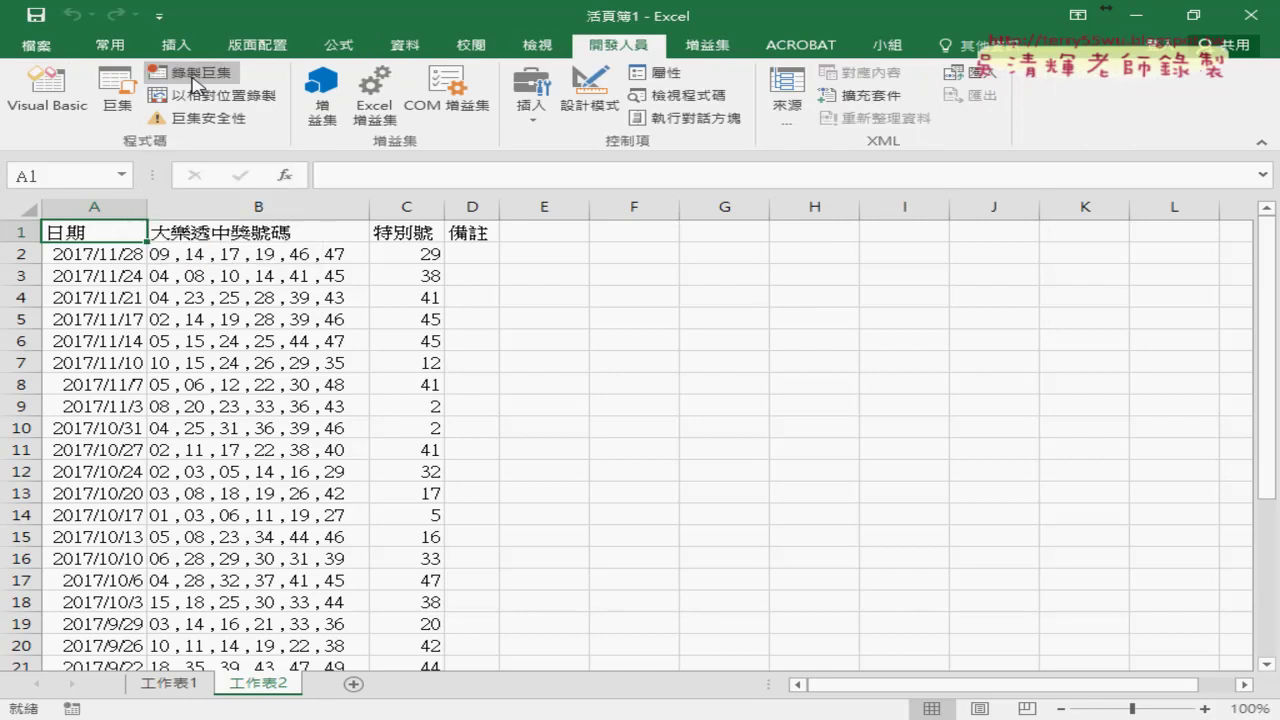
left_click(116, 98)
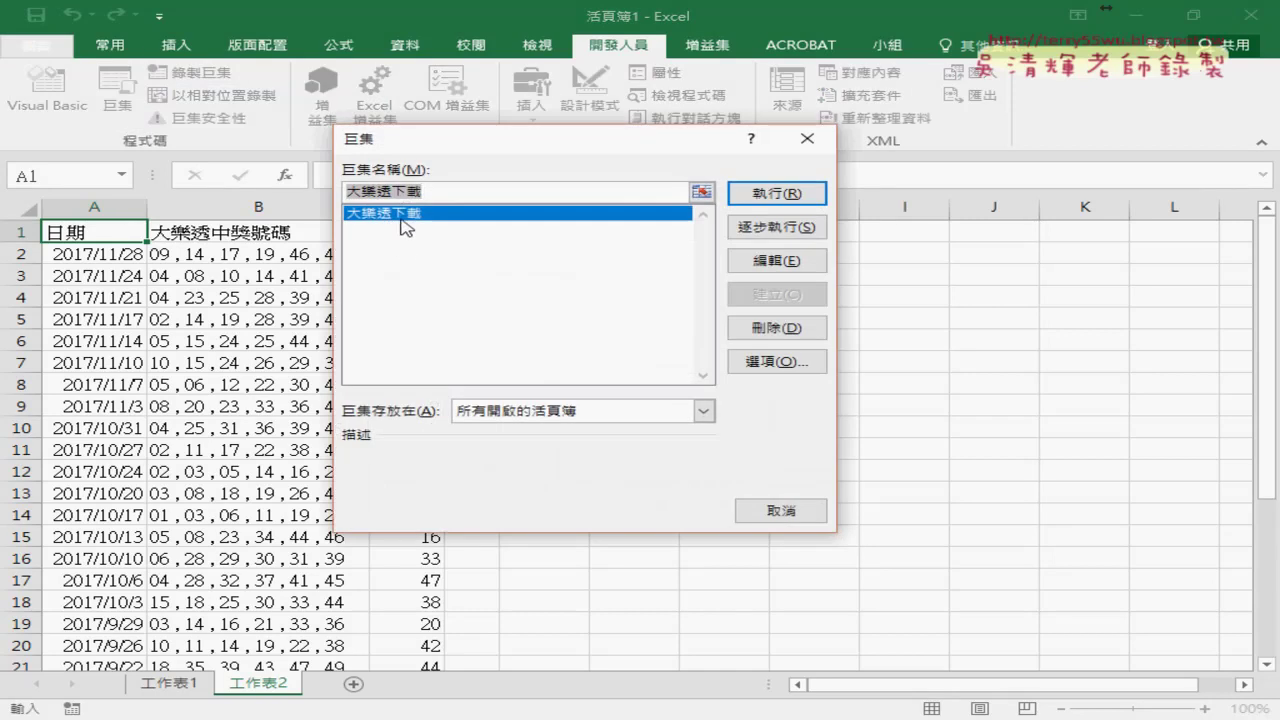
left_click(779, 259)
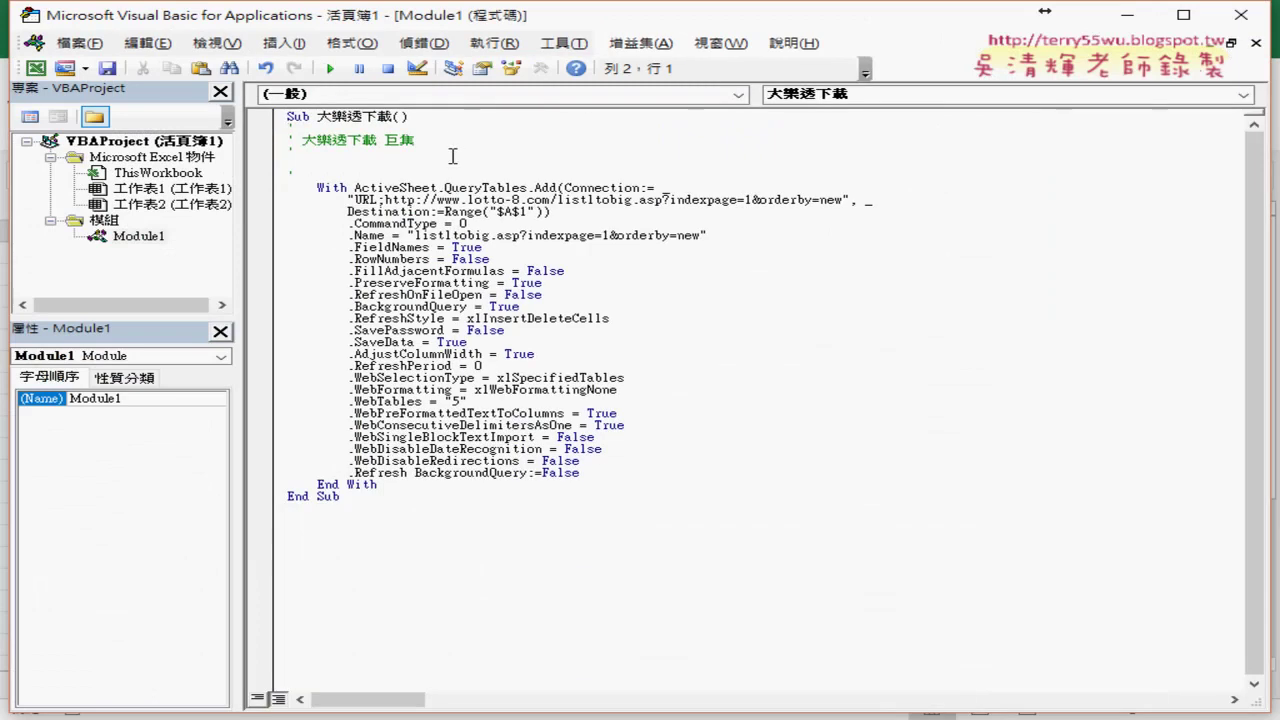
Open Module1 and set the code font size to 12 in the Editor Format options
left_click(114, 240)
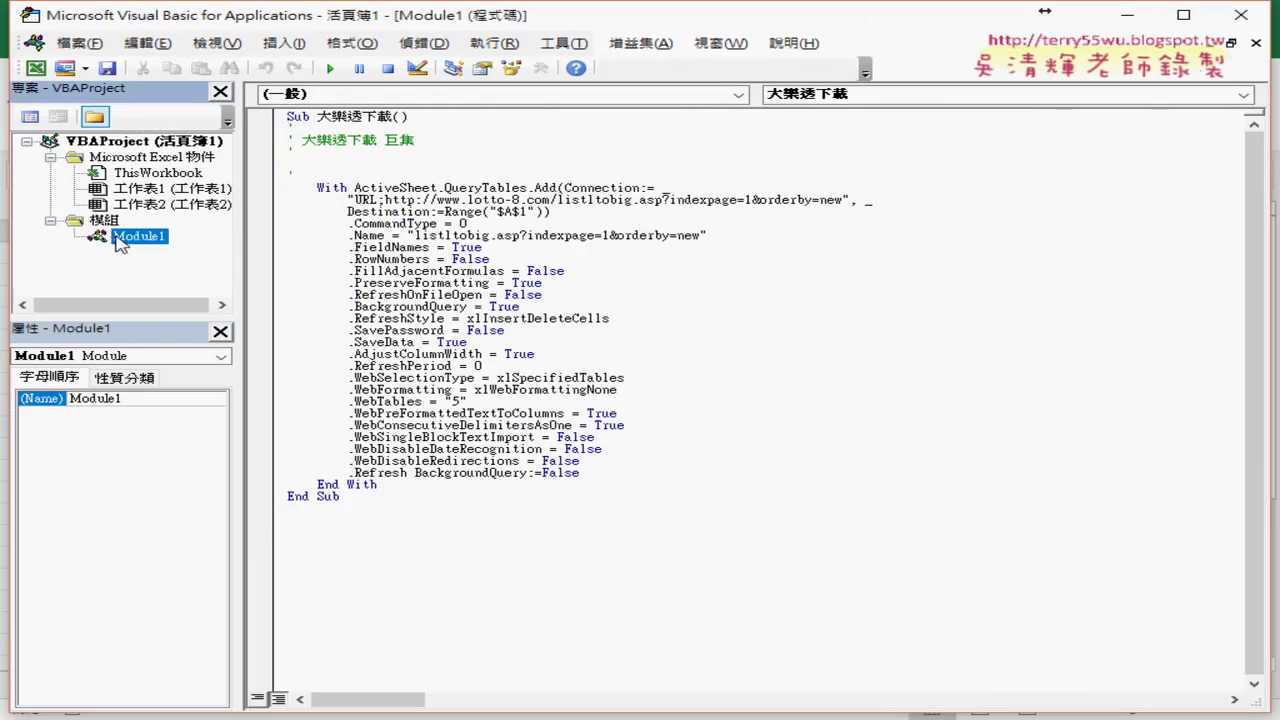
left_click(318, 118)
left_click_drag(318, 117, 393, 117)
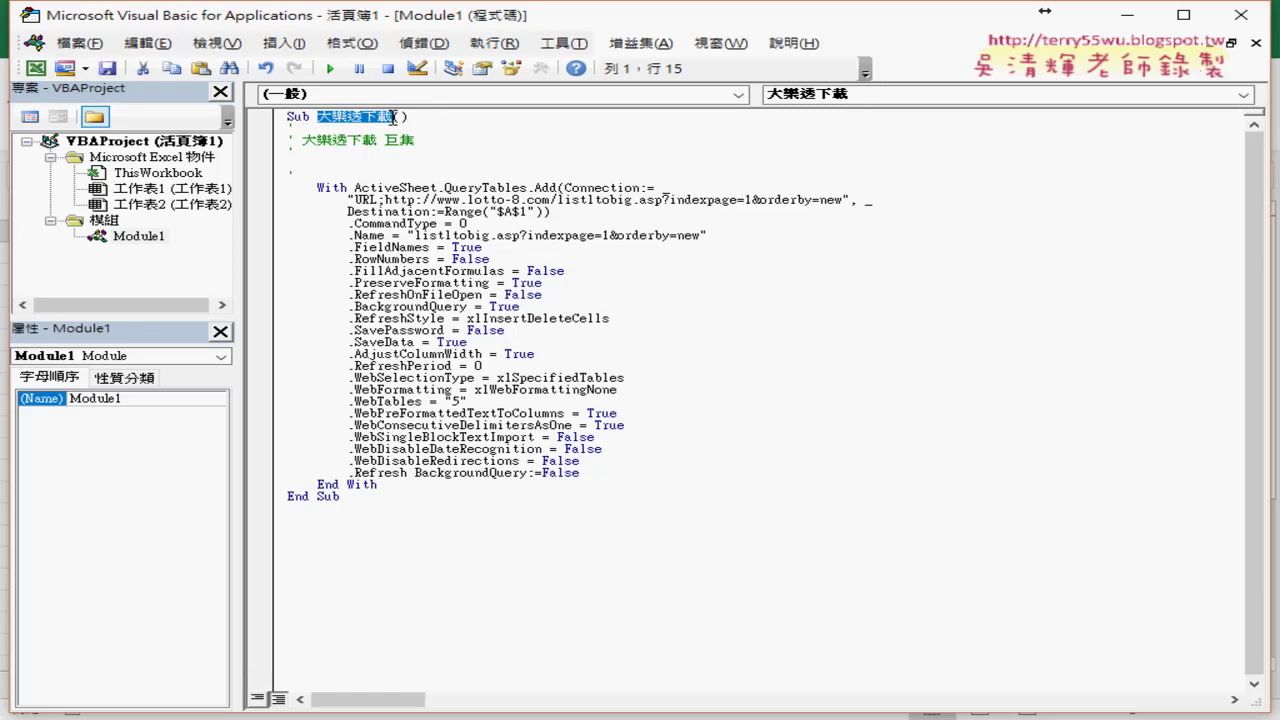
left_click(563, 43)
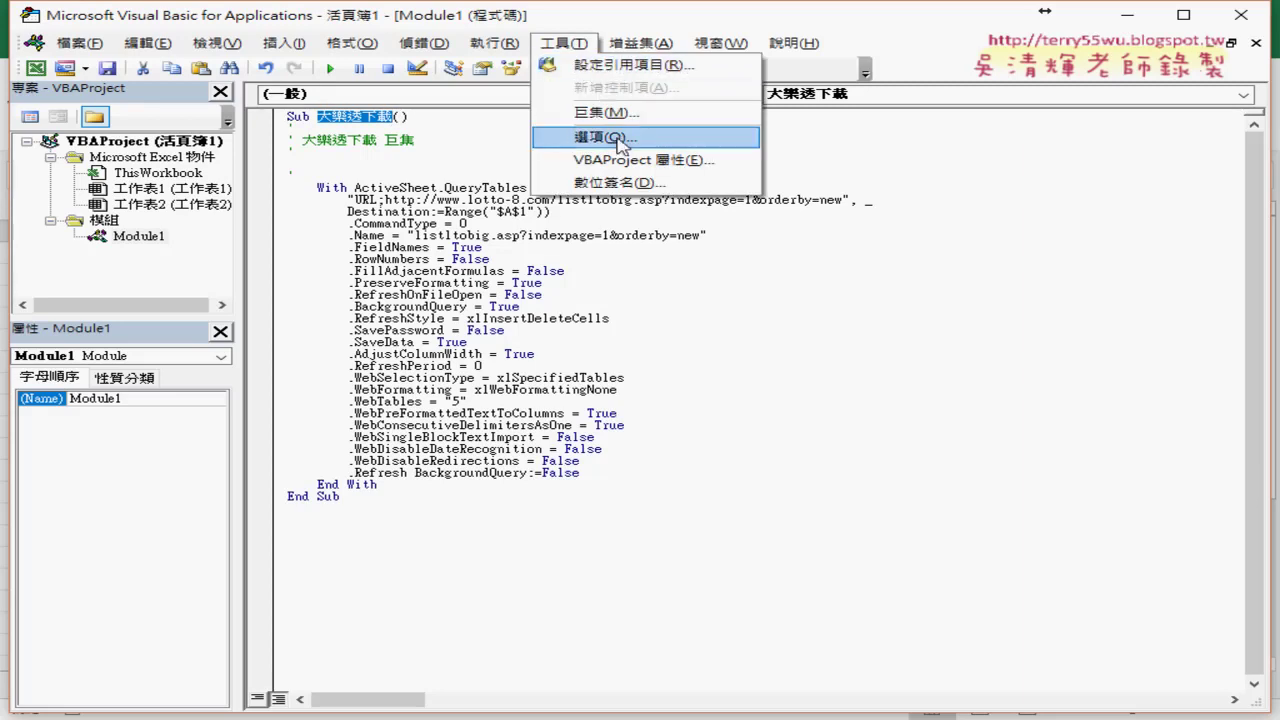
left_click(601, 136)
left_click(497, 186)
left_click(771, 270)
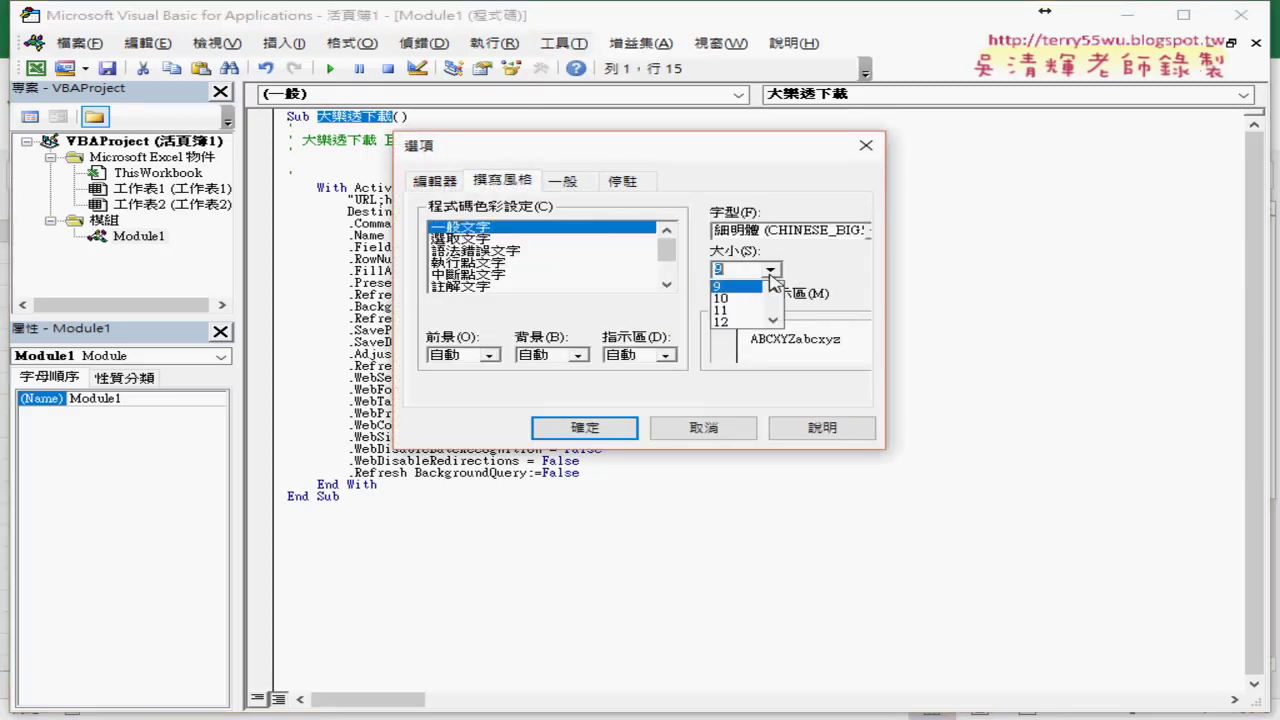
left_click(745, 322)
left_click(612, 427)
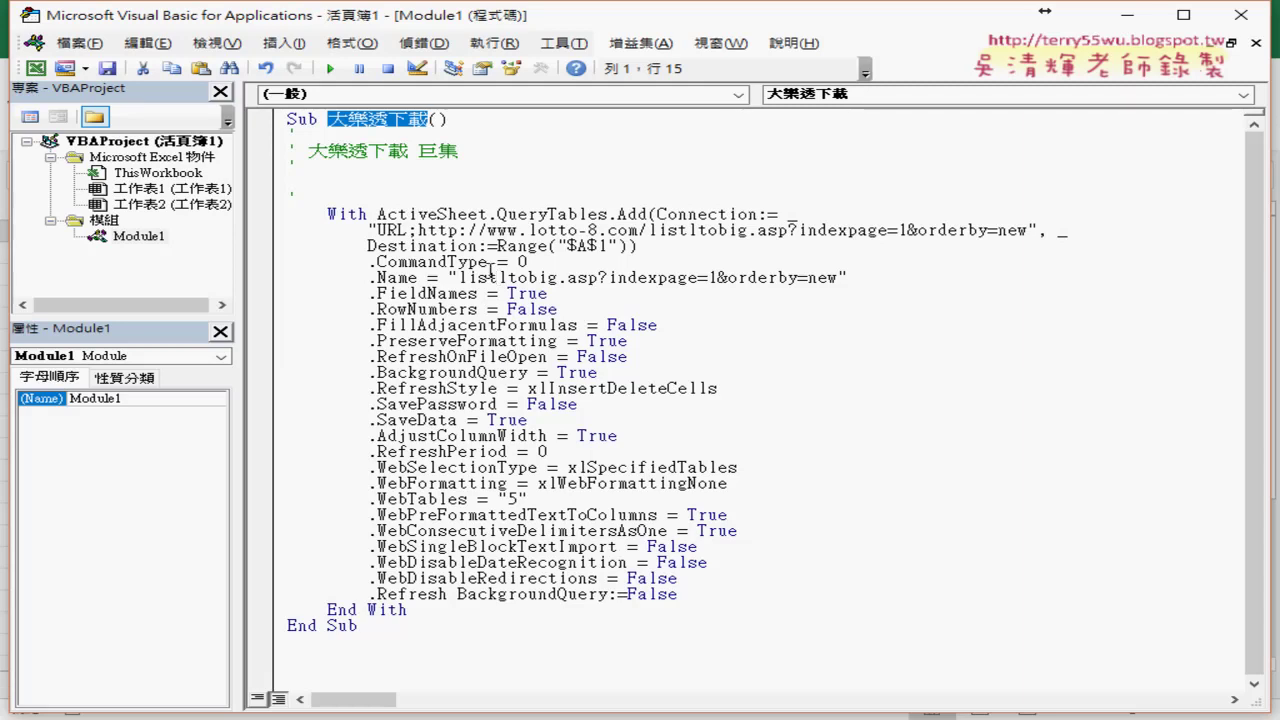
Delete the comment lines and leftover blank line below Sub 大樂透下載()
mouse_move(291, 160)
left_mouse_down()
mouse_move(293, 175)
mouse_move(300, 150)
left_mouse_up()
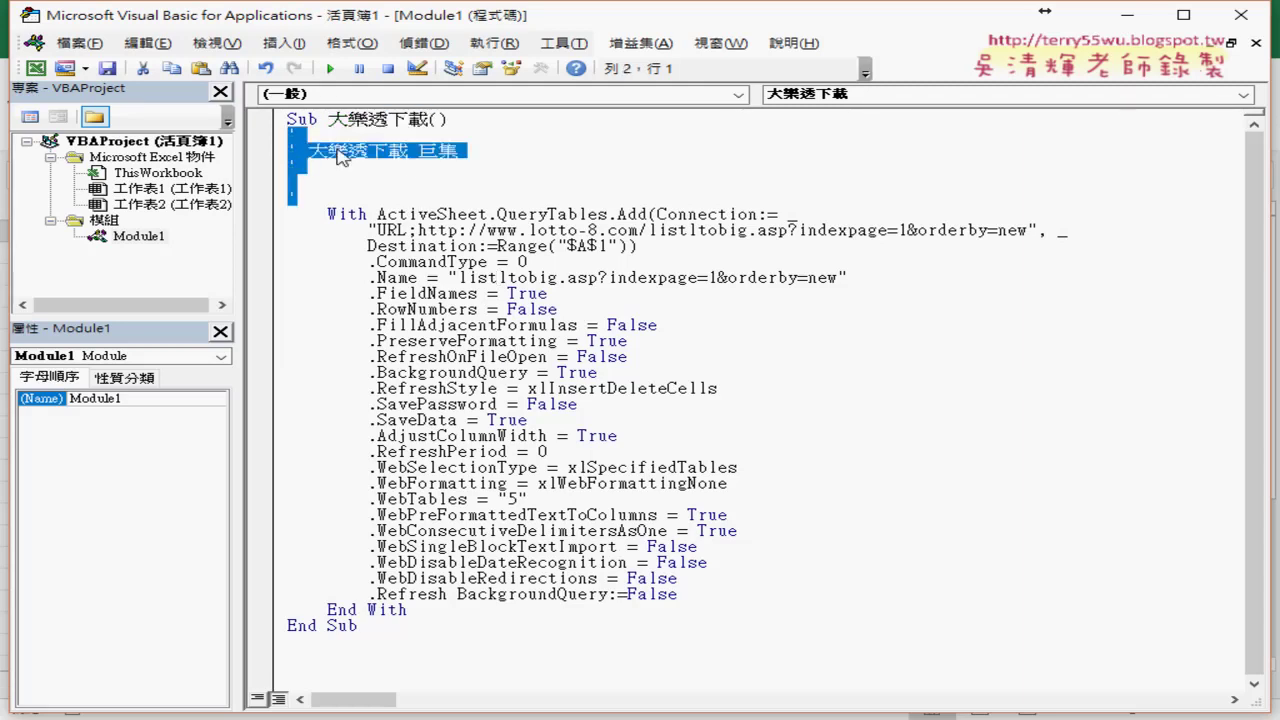
key("Delete")
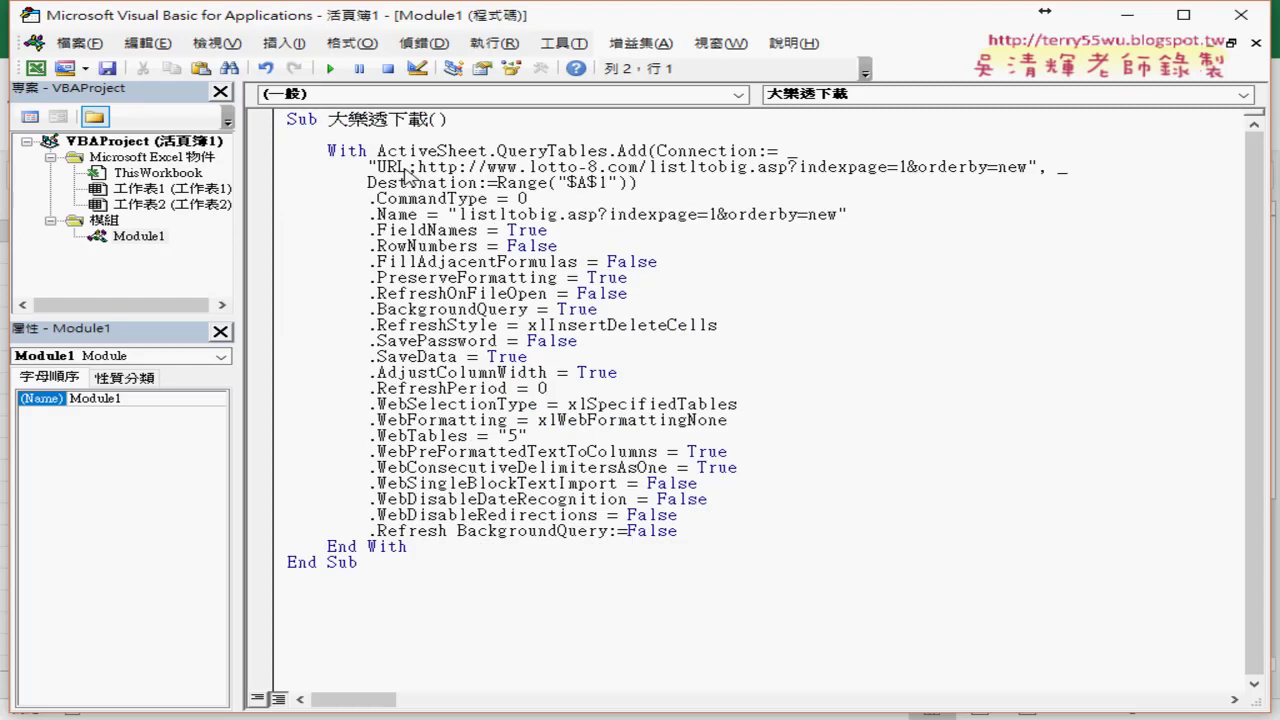
key("Delete")
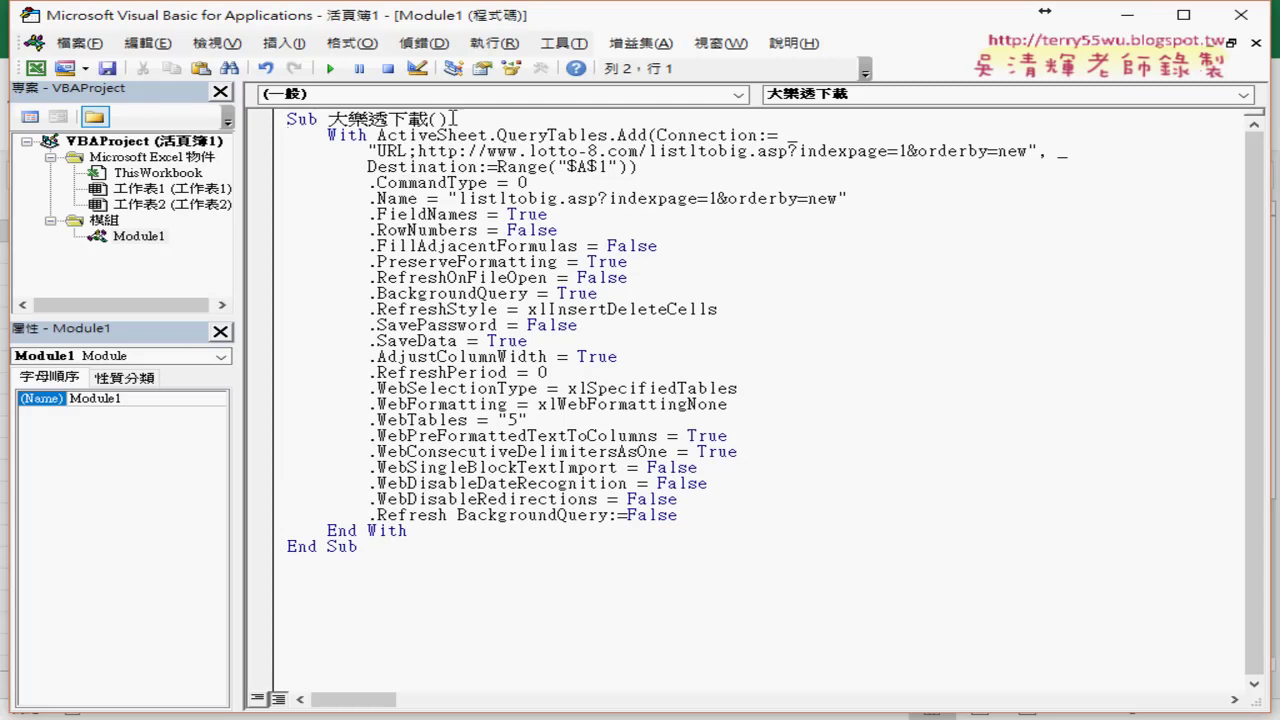
Highlight With, End With, ActiveSheet and QueryTables in the recorded web query code
left_click_drag(328, 135, 358, 135)
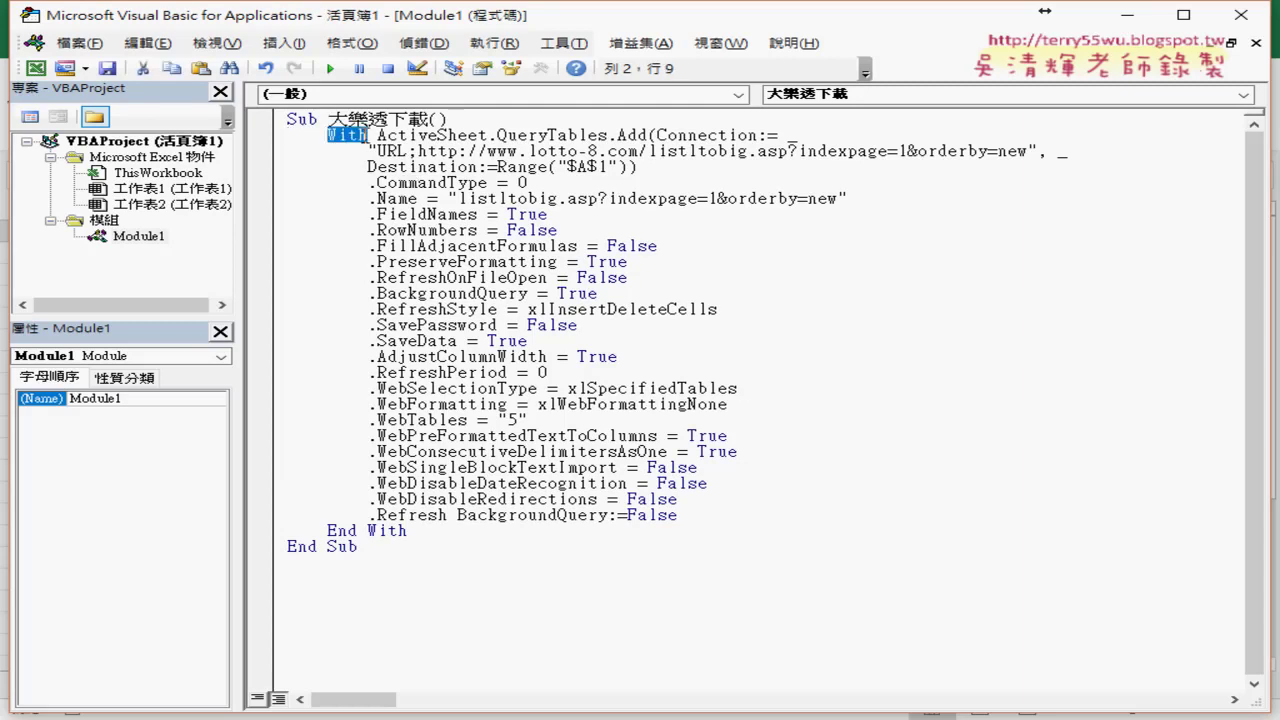
left_click_drag(328, 531, 408, 531)
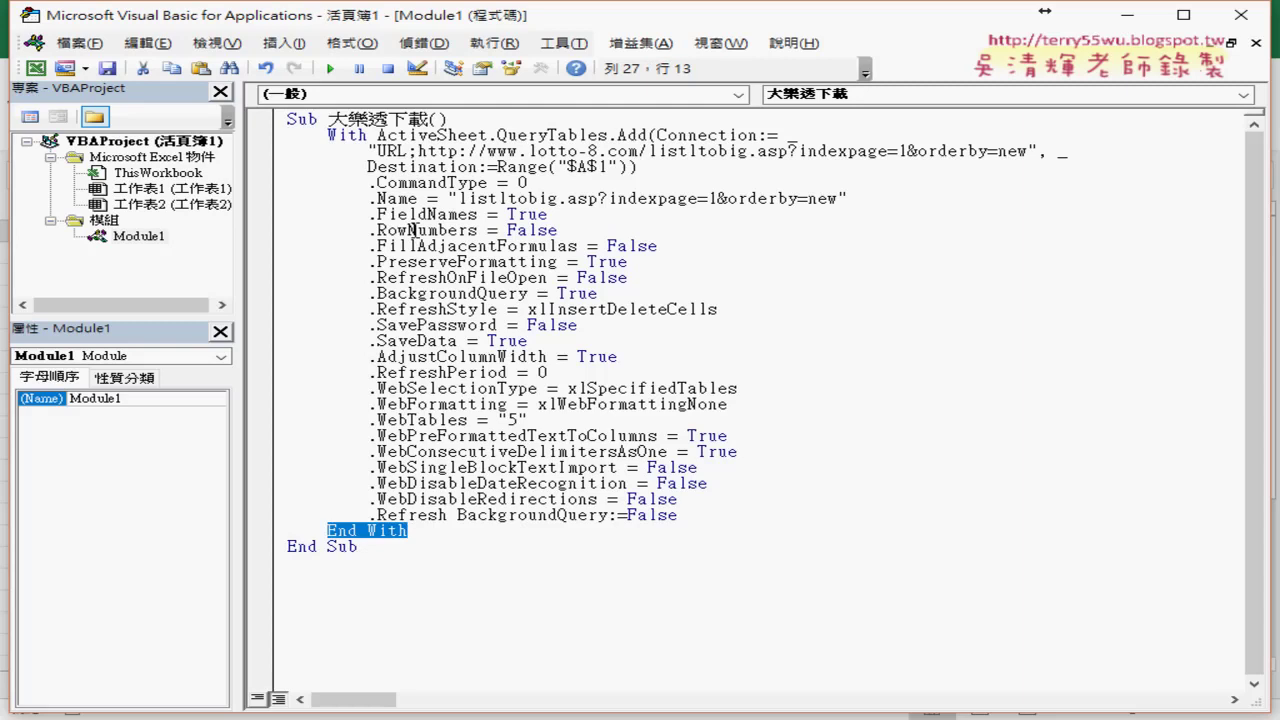
left_click_drag(377, 135, 489, 135)
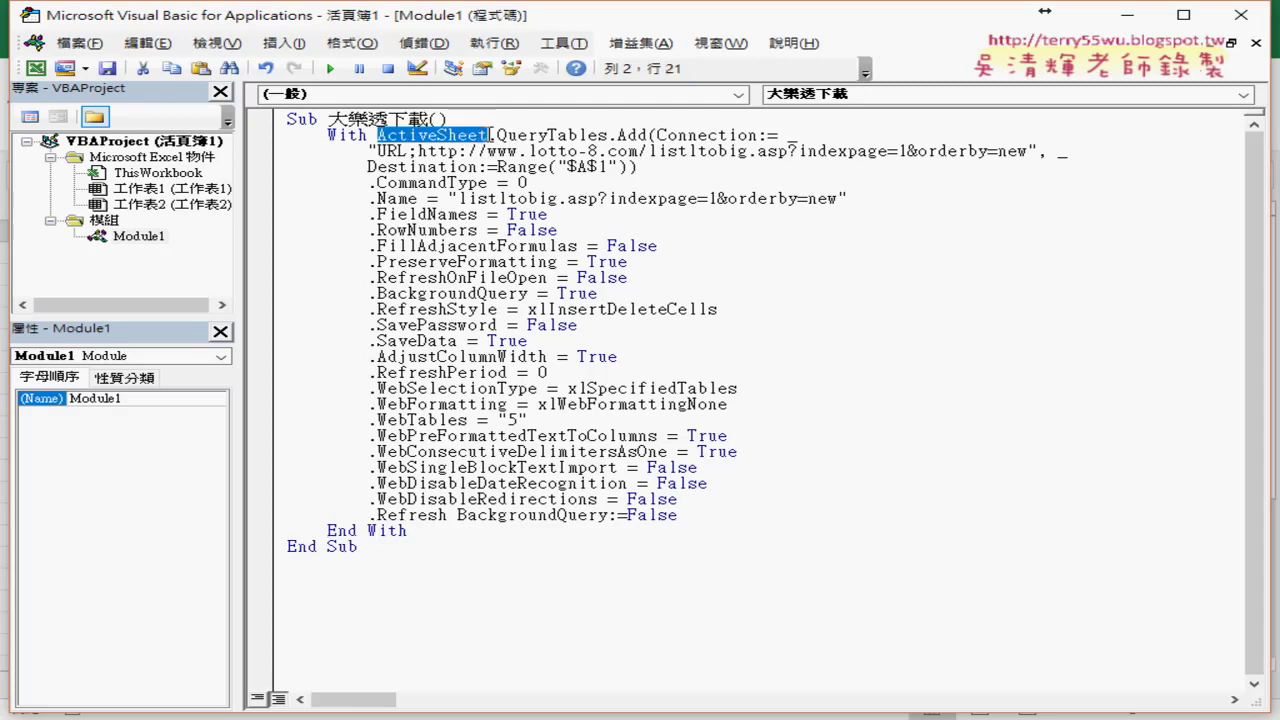
left_click(439, 137)
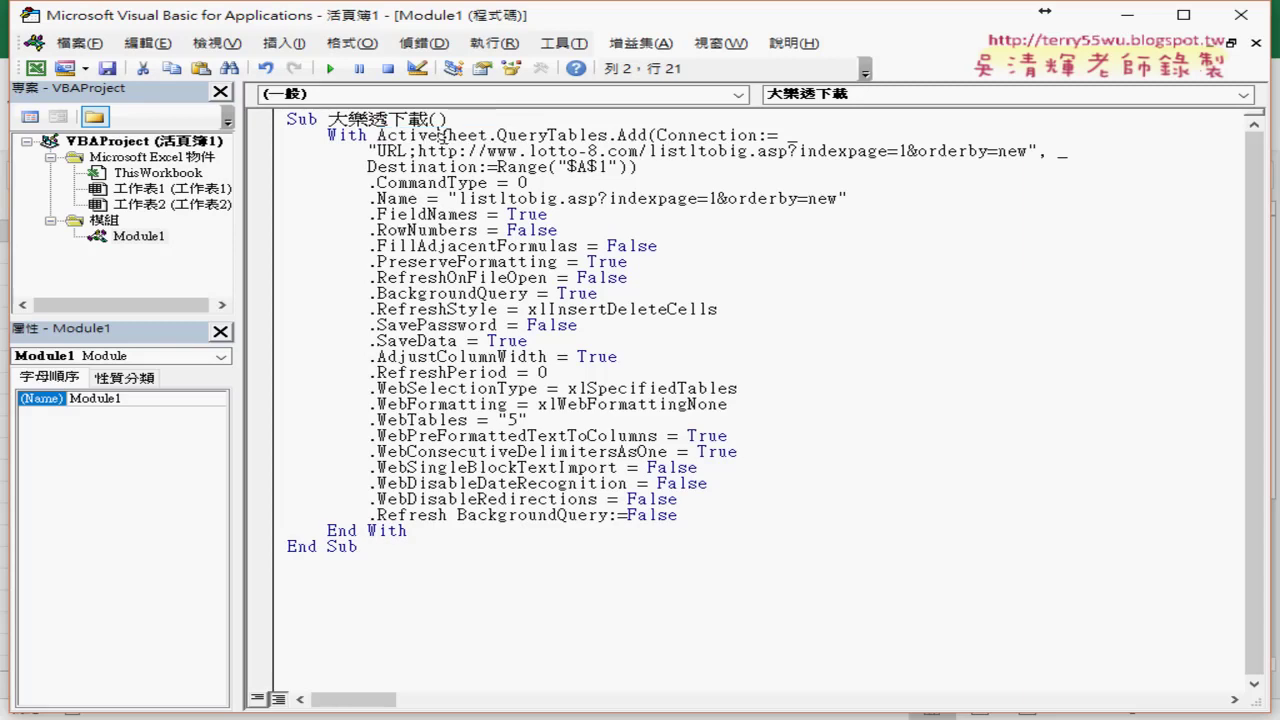
mouse_move(417, 136)
left_mouse_down()
mouse_move(450, 136)
mouse_move(378, 136)
mouse_move(439, 137)
left_mouse_up()
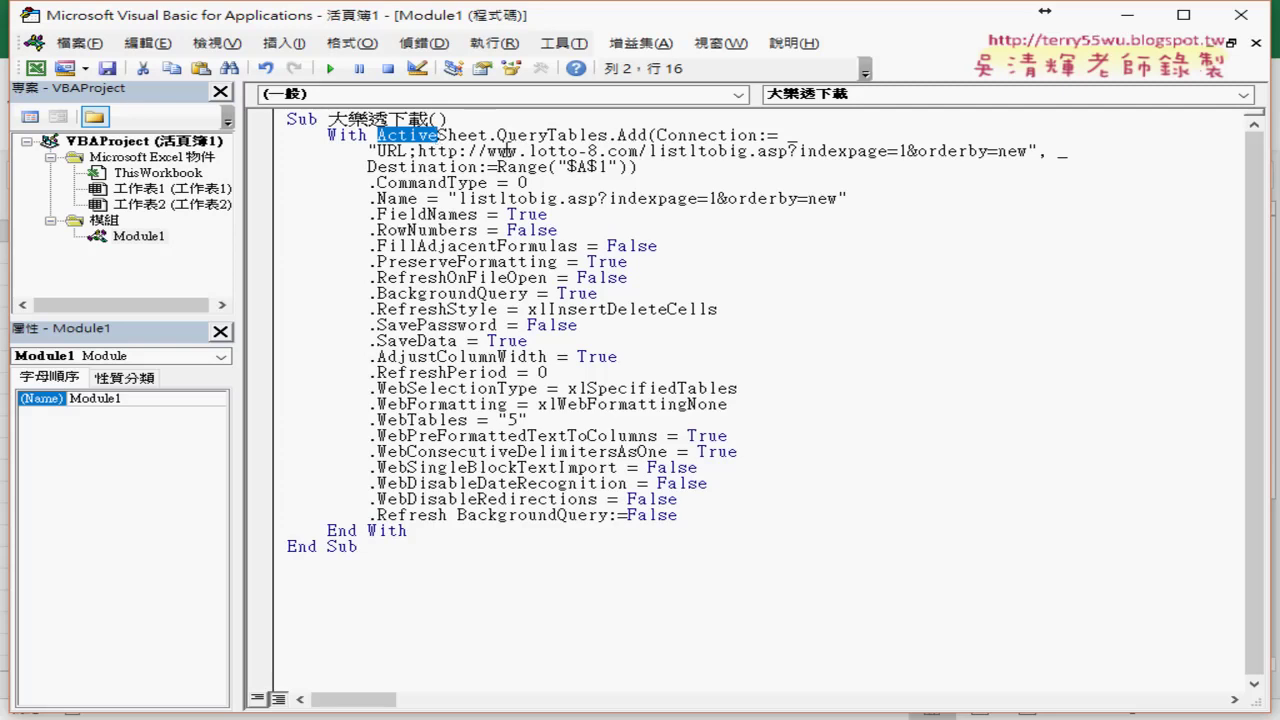
left_click_drag(498, 136, 545, 135)
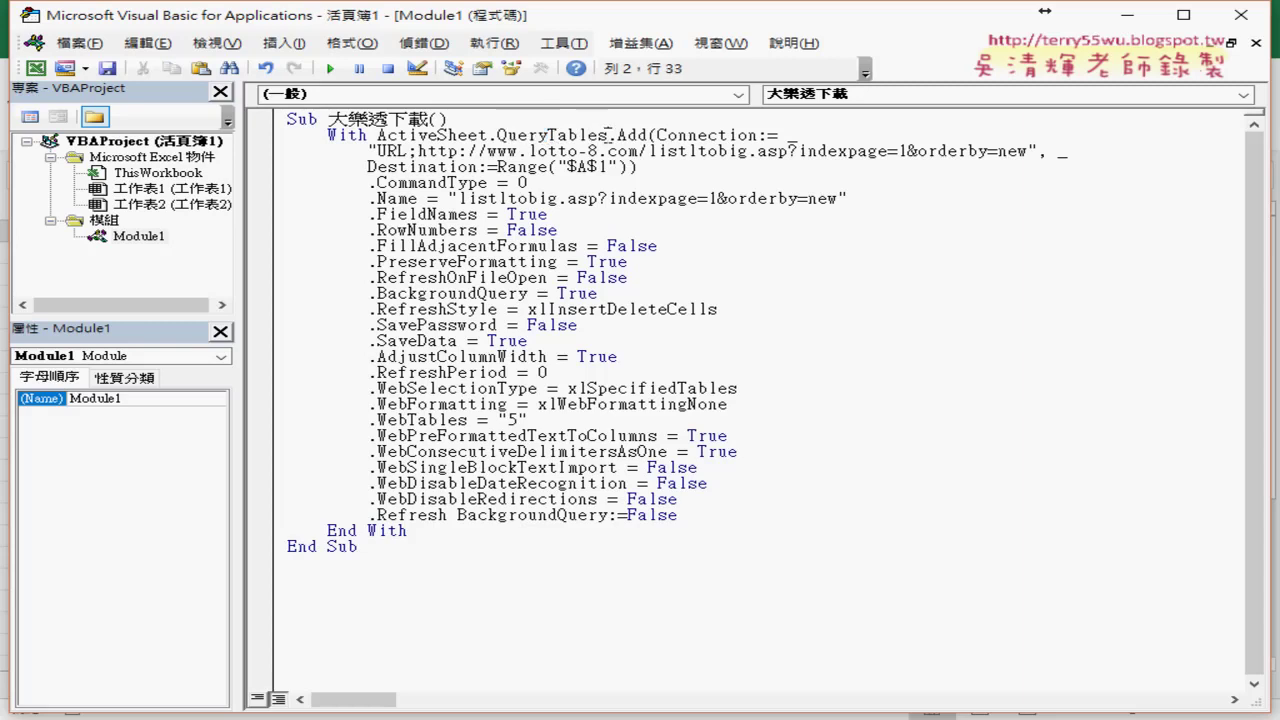
left_click_drag(607, 135, 549, 137)
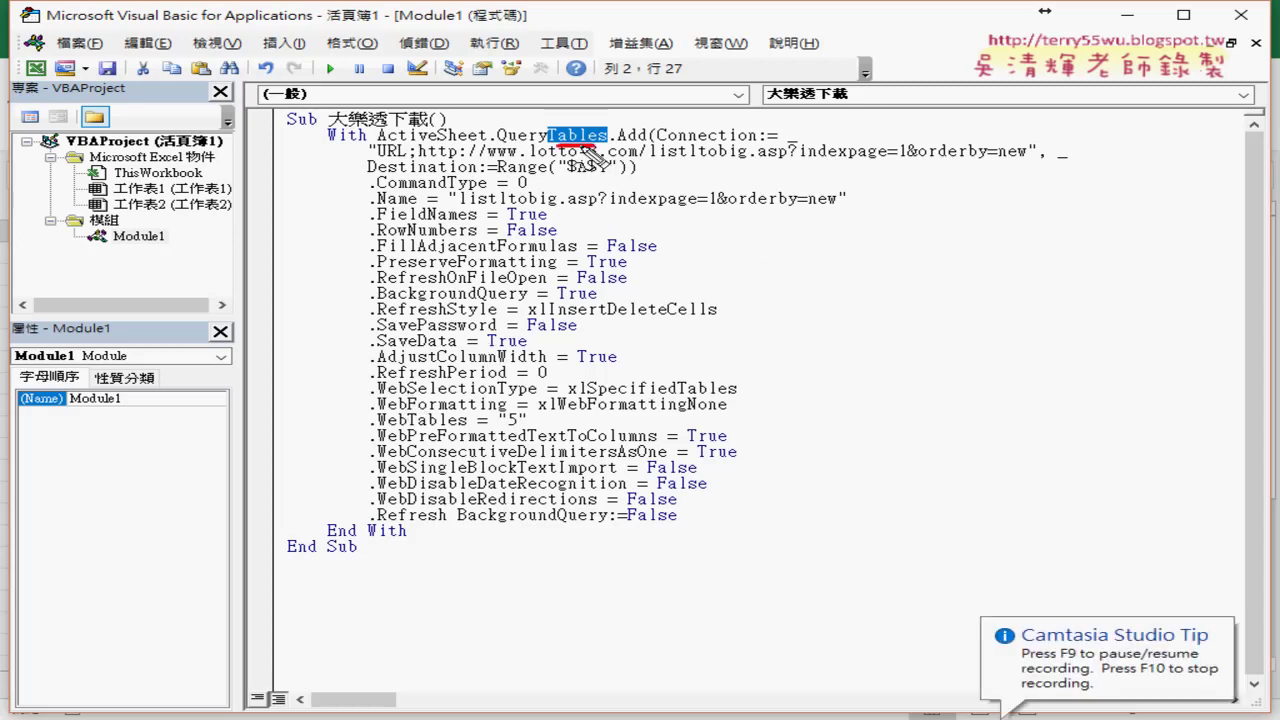
Bring up Chrome with the lotto-8 page 1 大樂透 results, newest draw 2017/11/28
left_click_drag(375, 428, 533, 432)
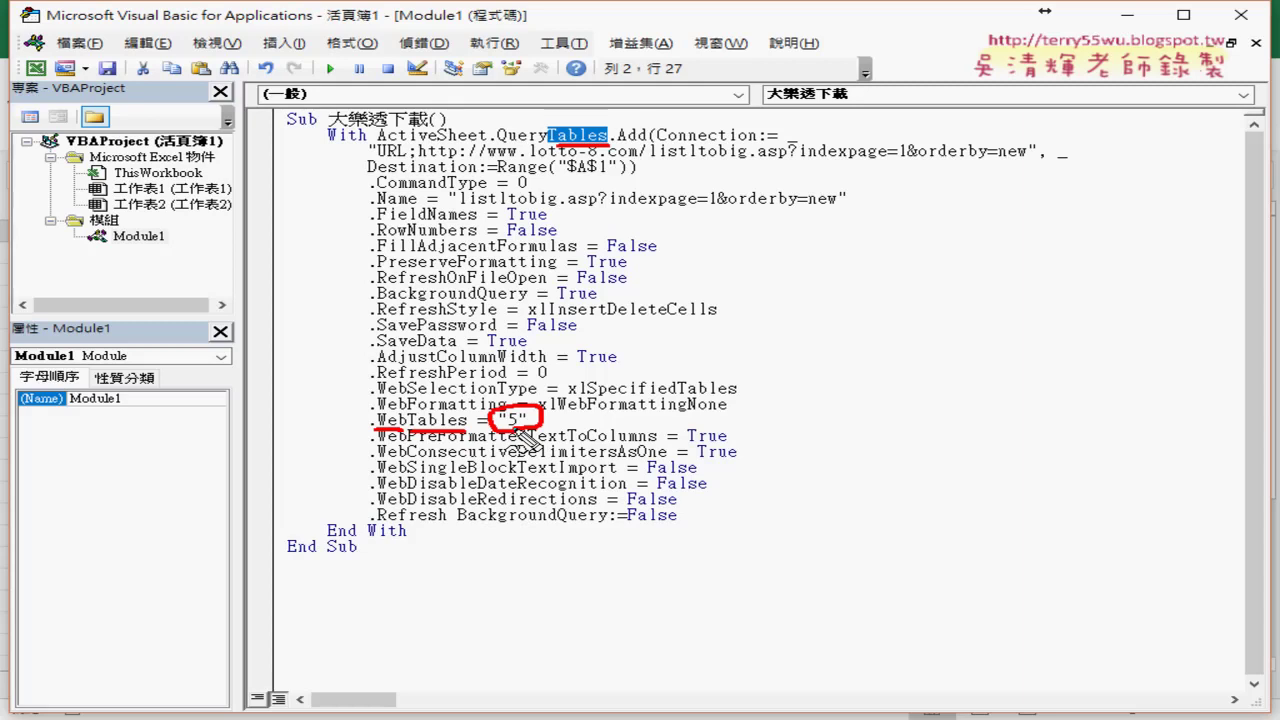
key("Escape")
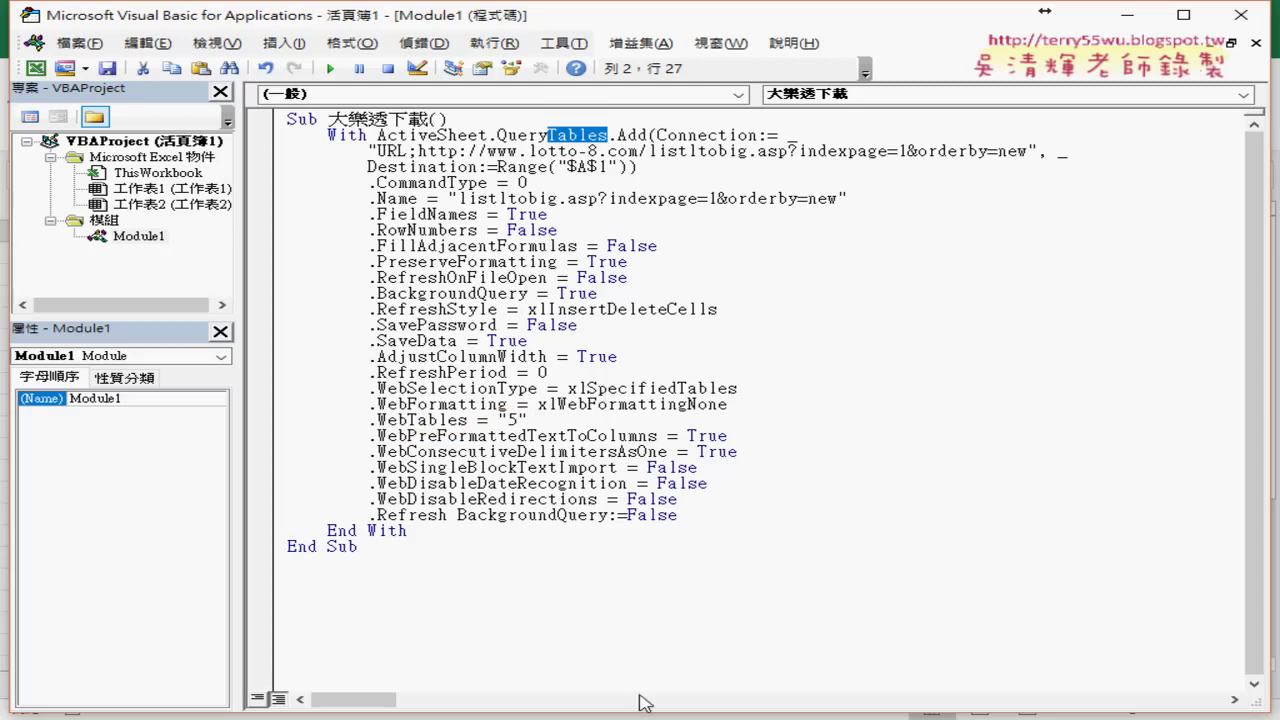
left_click(329, 657)
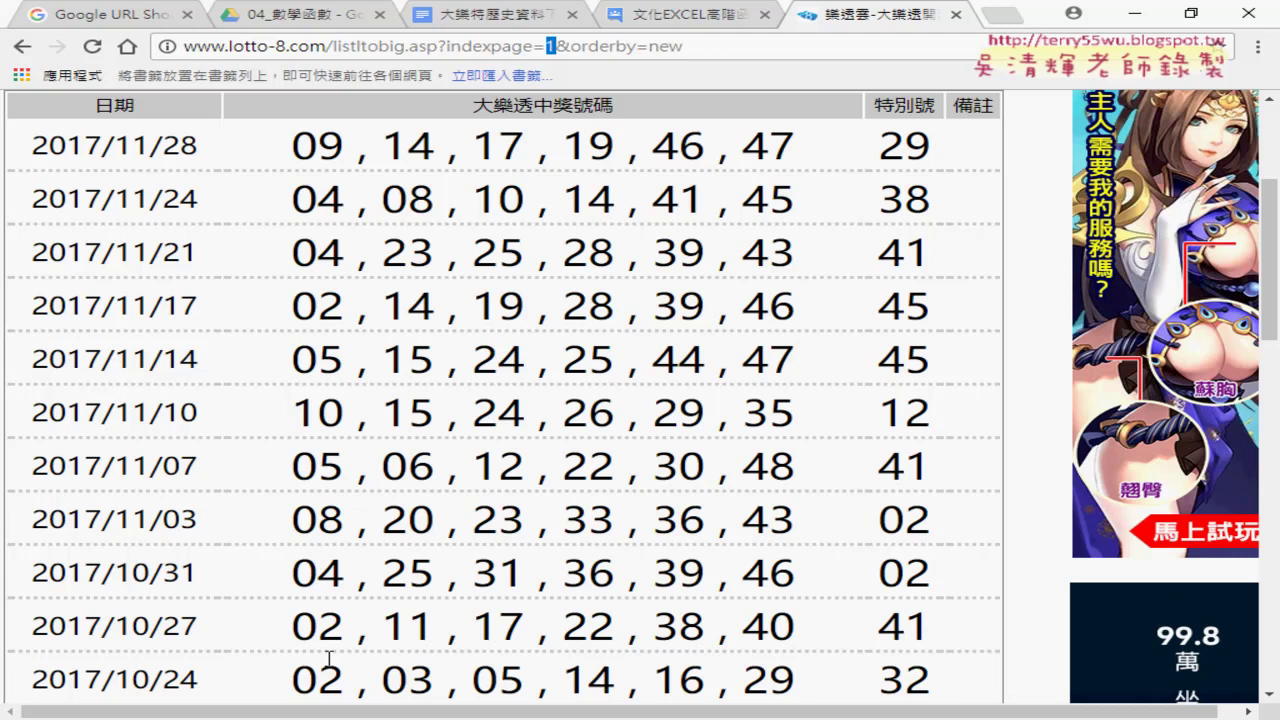
Toggle the lotto-8 page's Elements panel with F12, then open the Ctrl+F element find bar
key("F12")
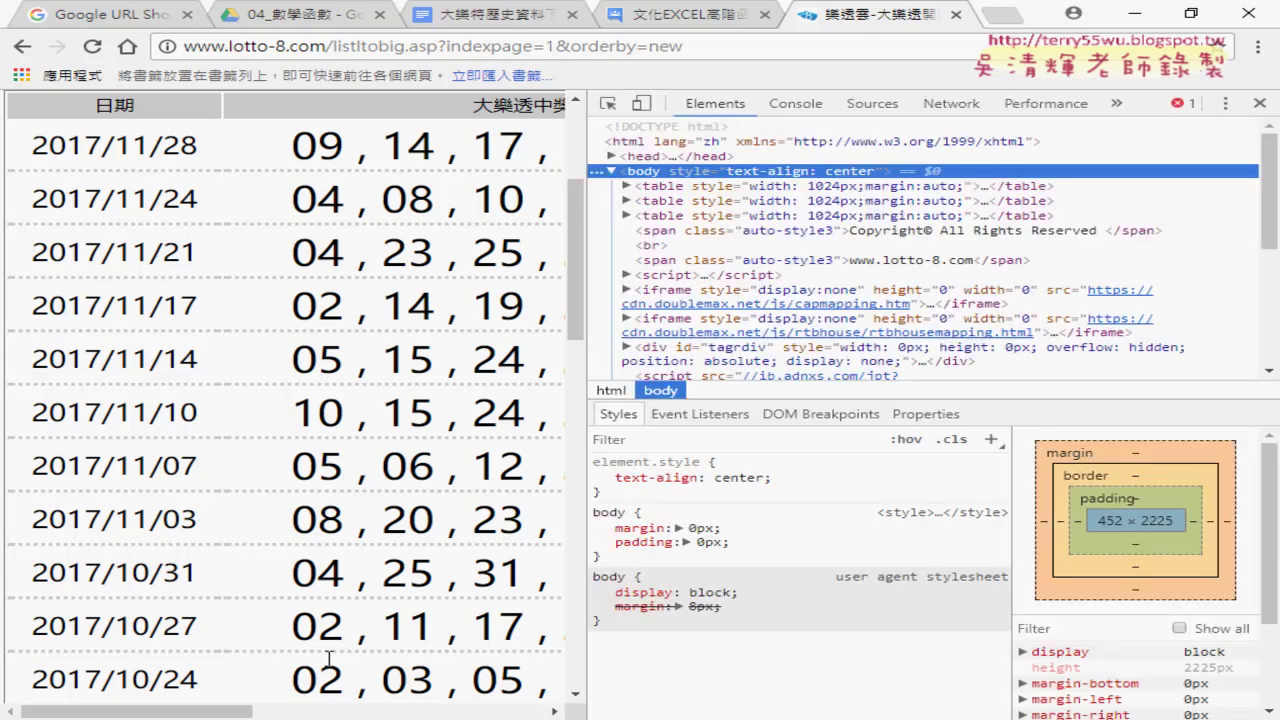
key("F12")
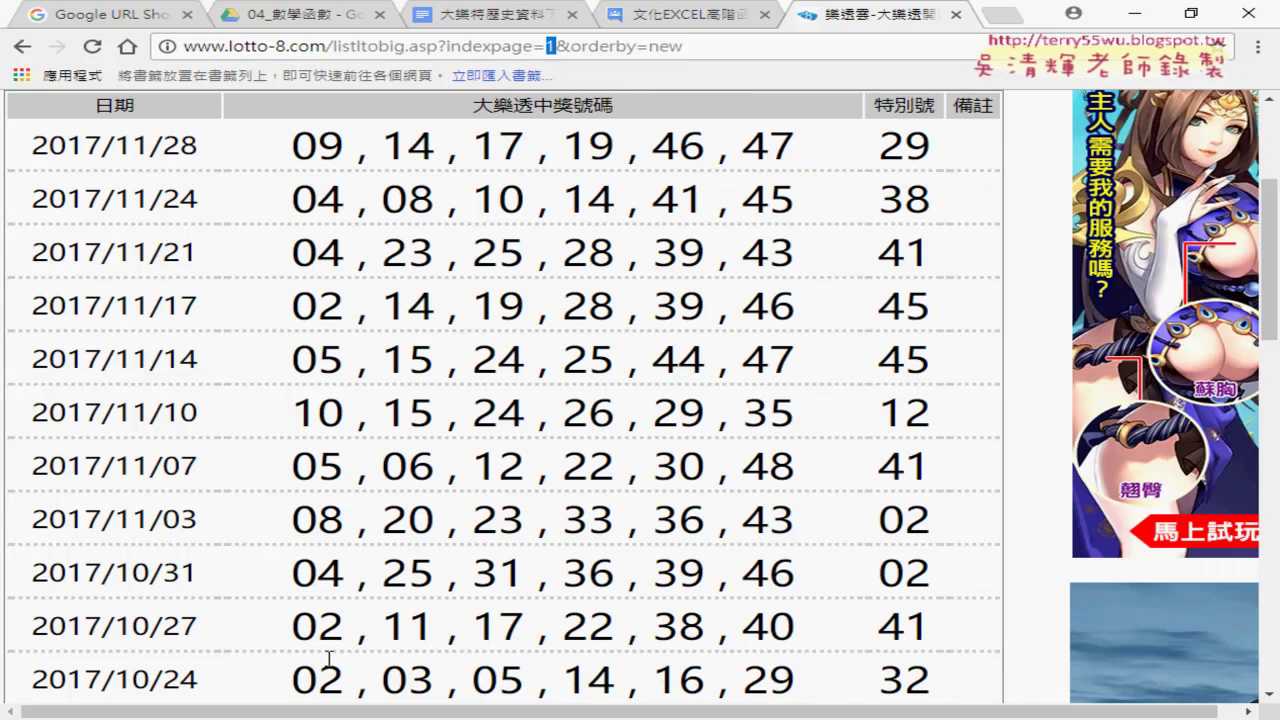
key("F12")
key("F12")
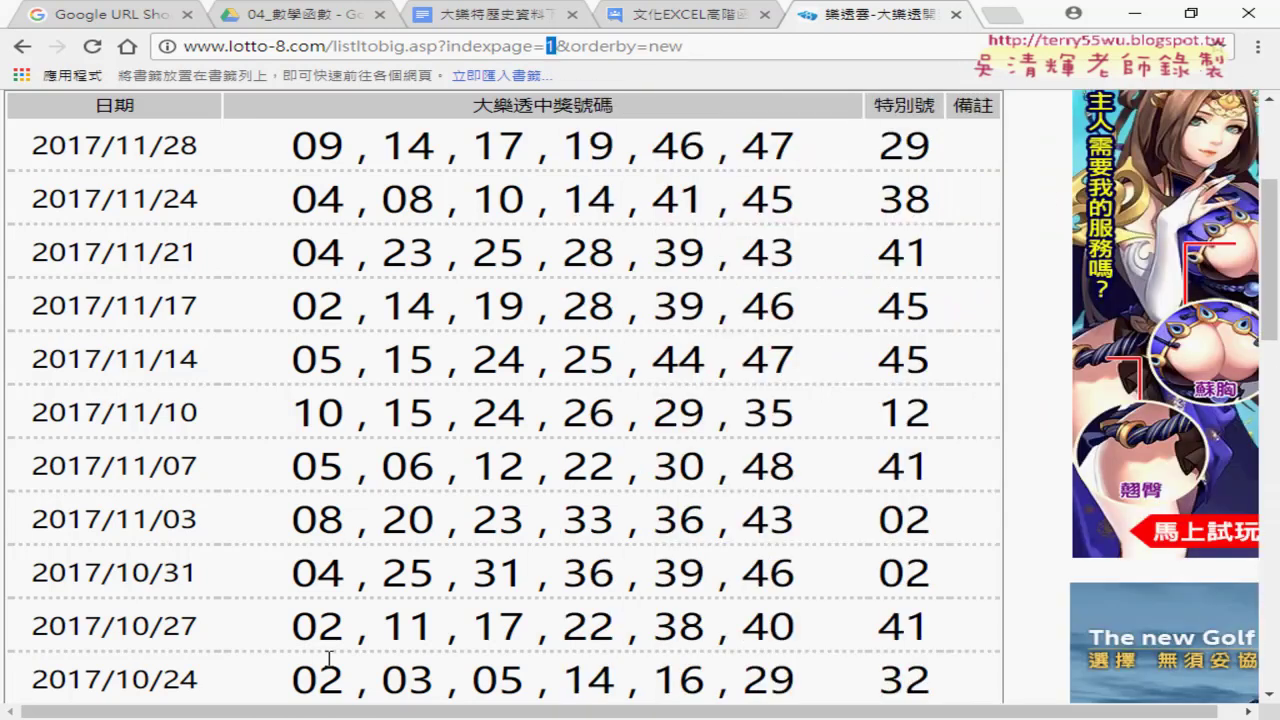
key("F12")
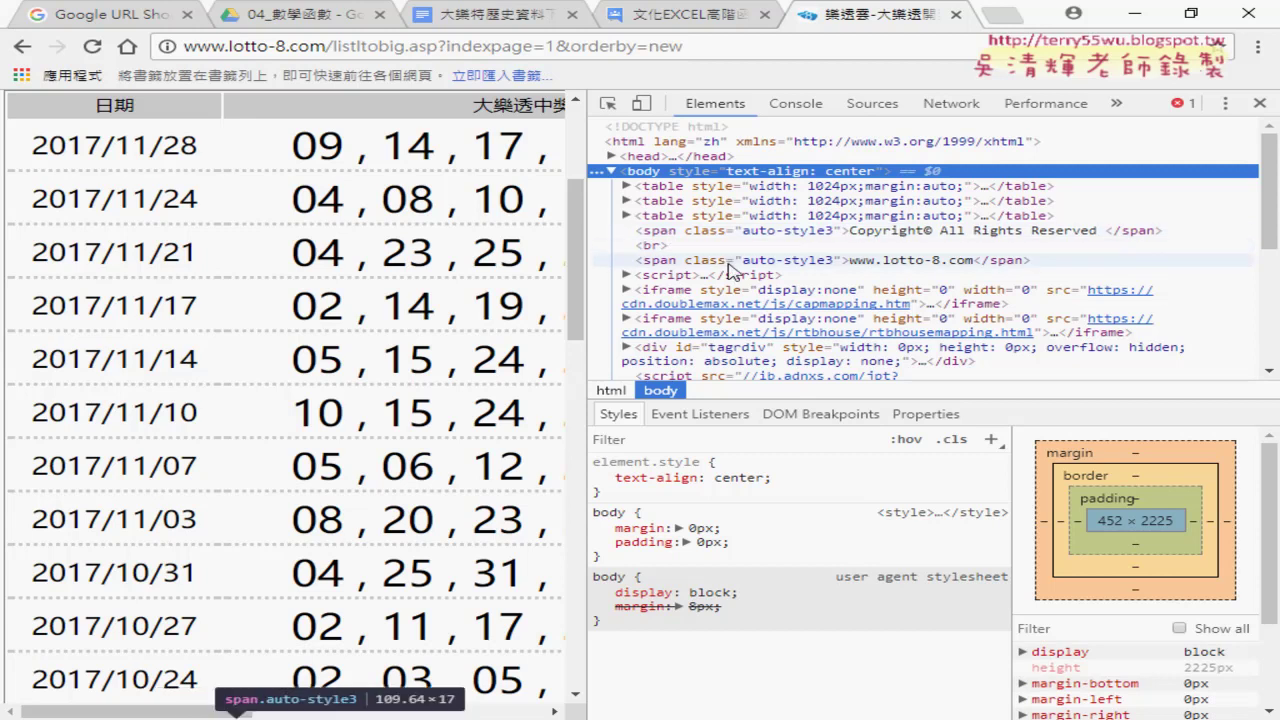
key("ctrl+f")
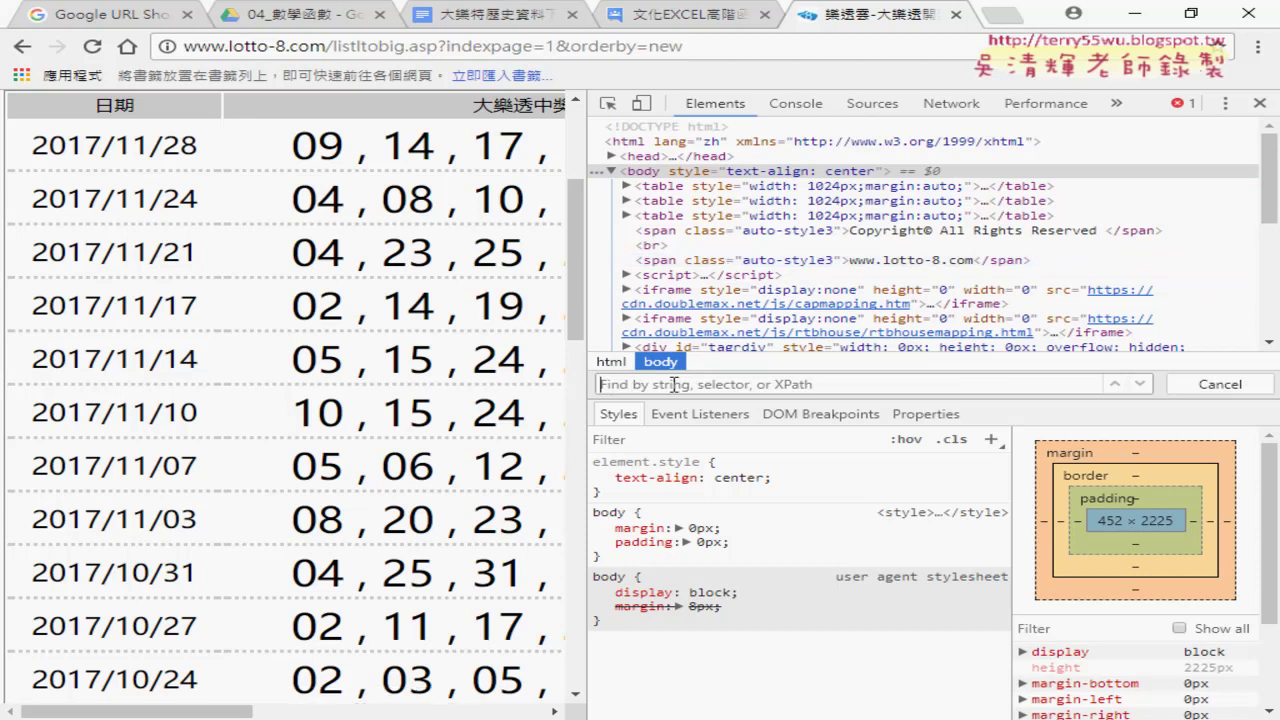
Search the markup for 'table' and step to match 5 of 12, table.auto-style4
type("ta")
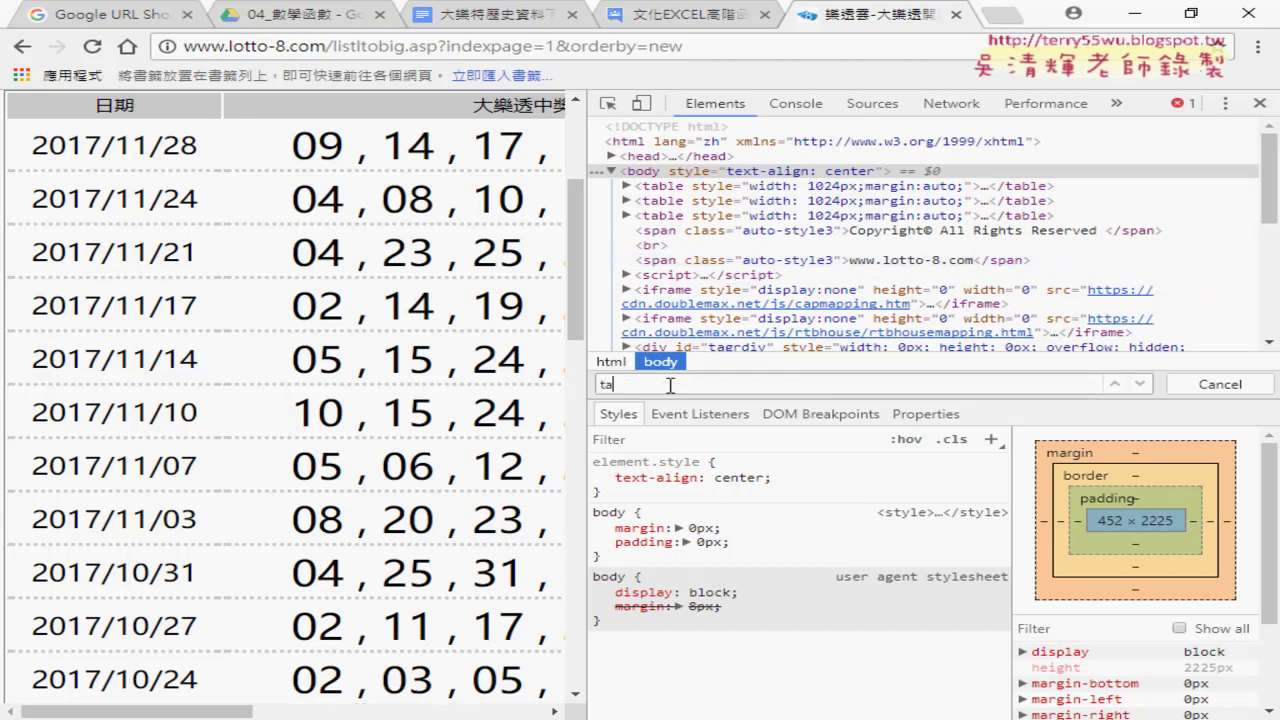
type("ble")
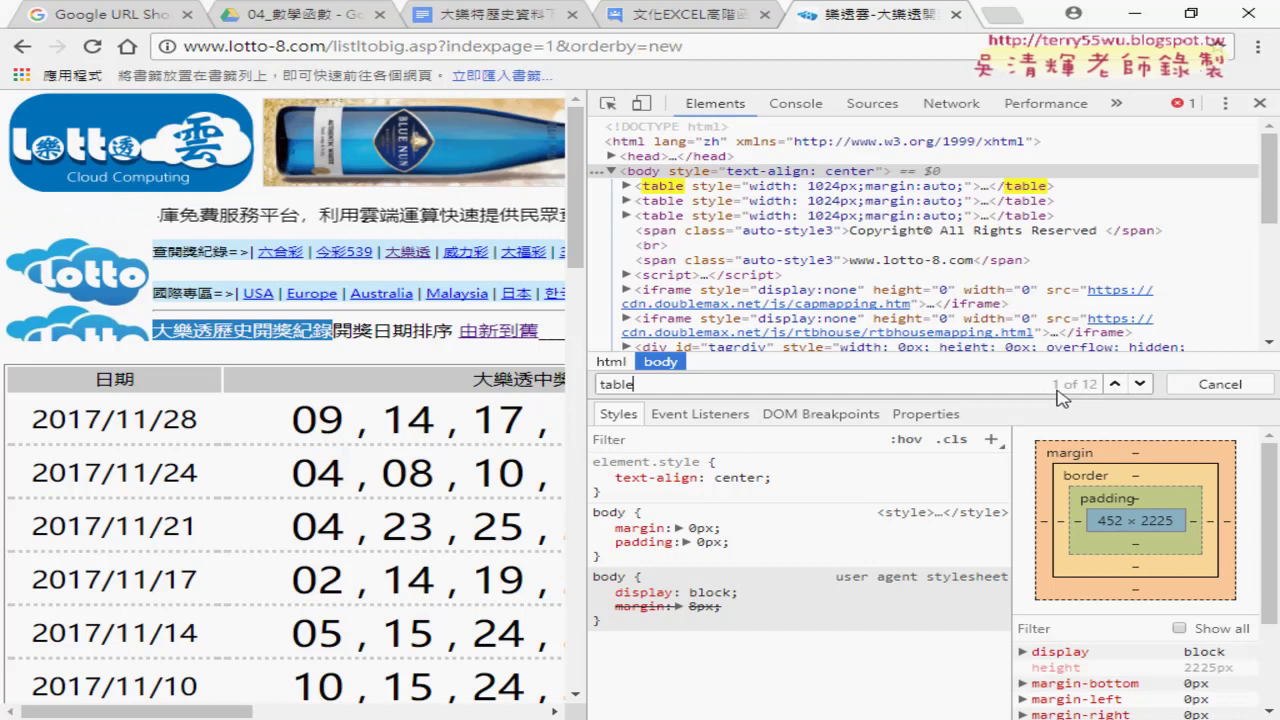
left_click(1141, 385)
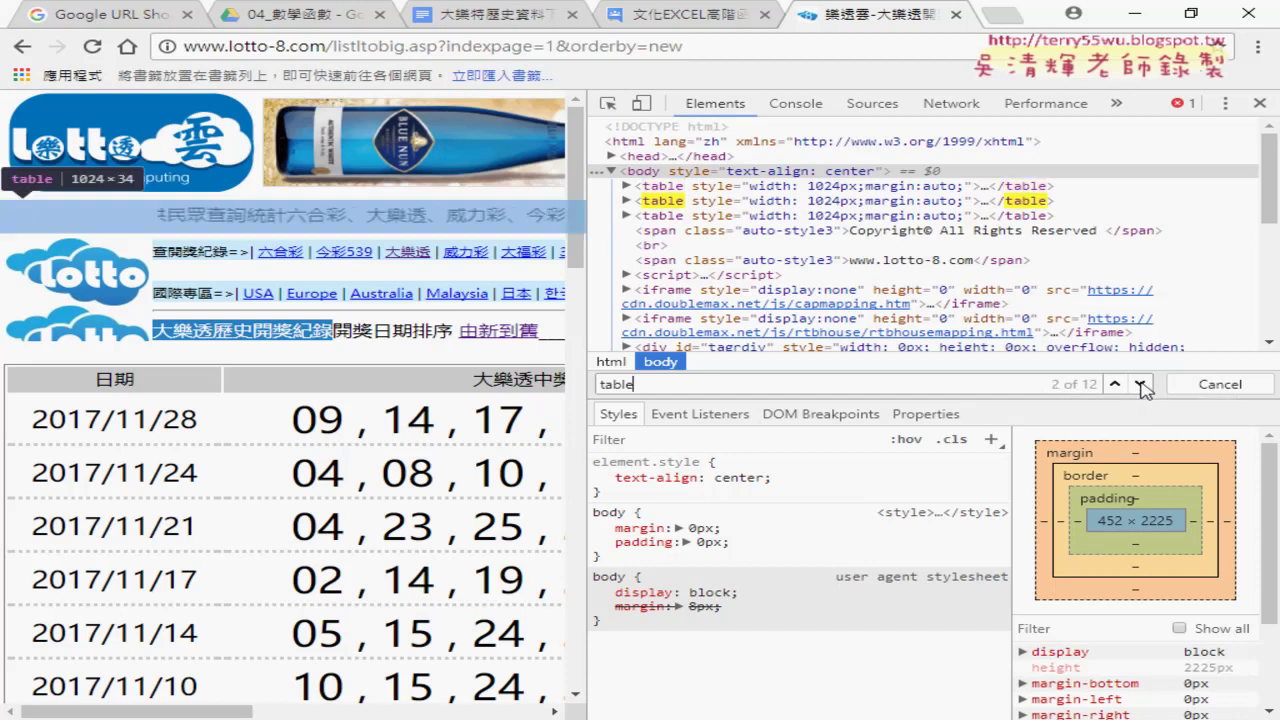
left_click(1114, 384)
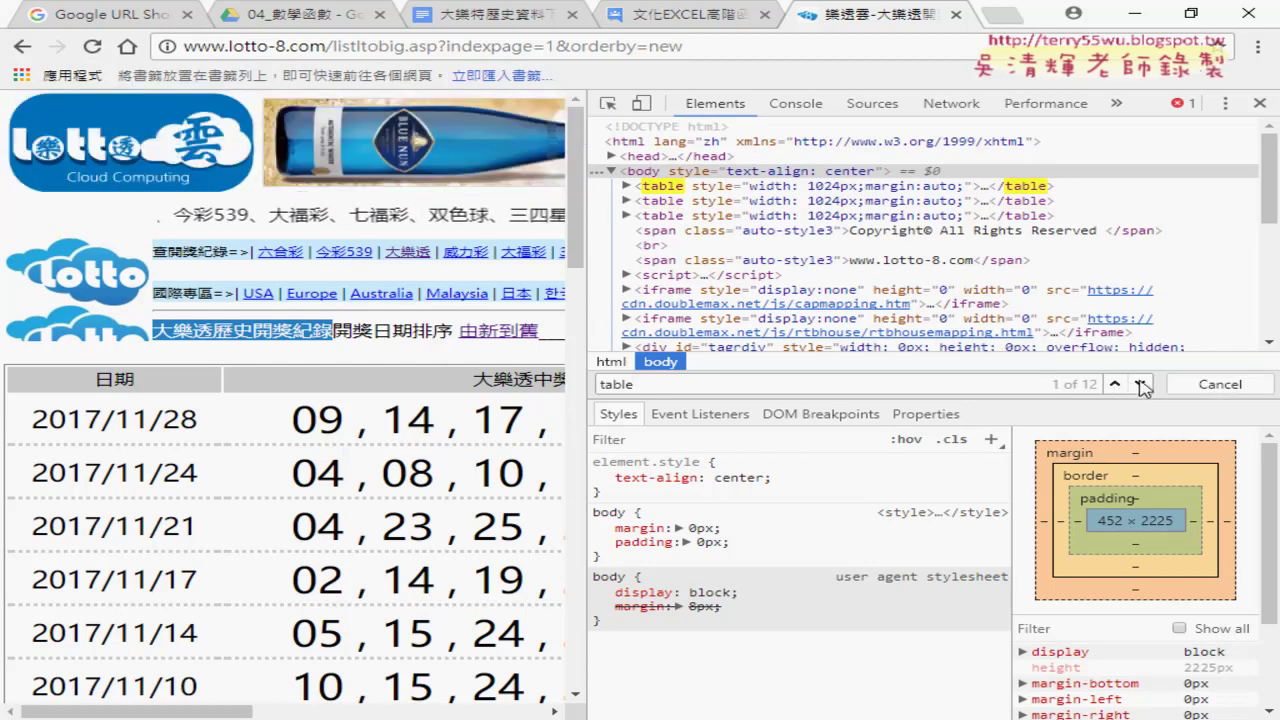
left_click(1141, 384)
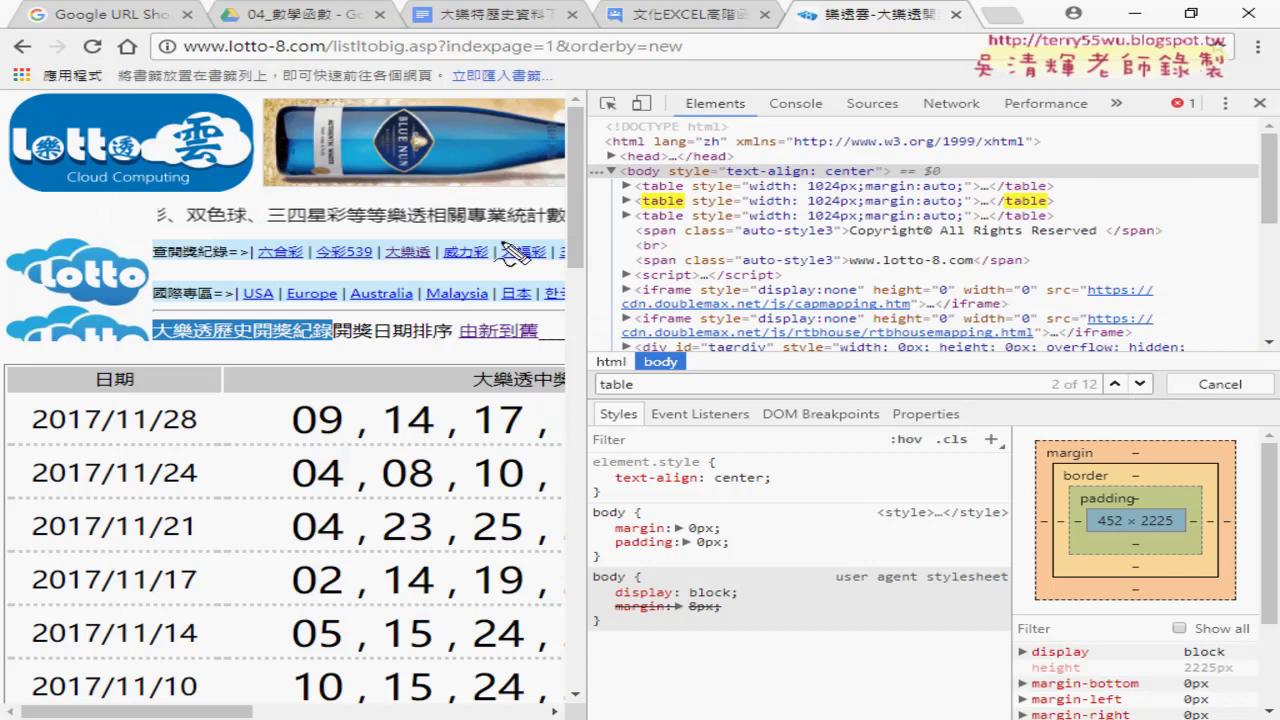
mouse_move(500, 240)
left_mouse_down()
mouse_move(130, 239)
mouse_move(455, 238)
left_mouse_up()
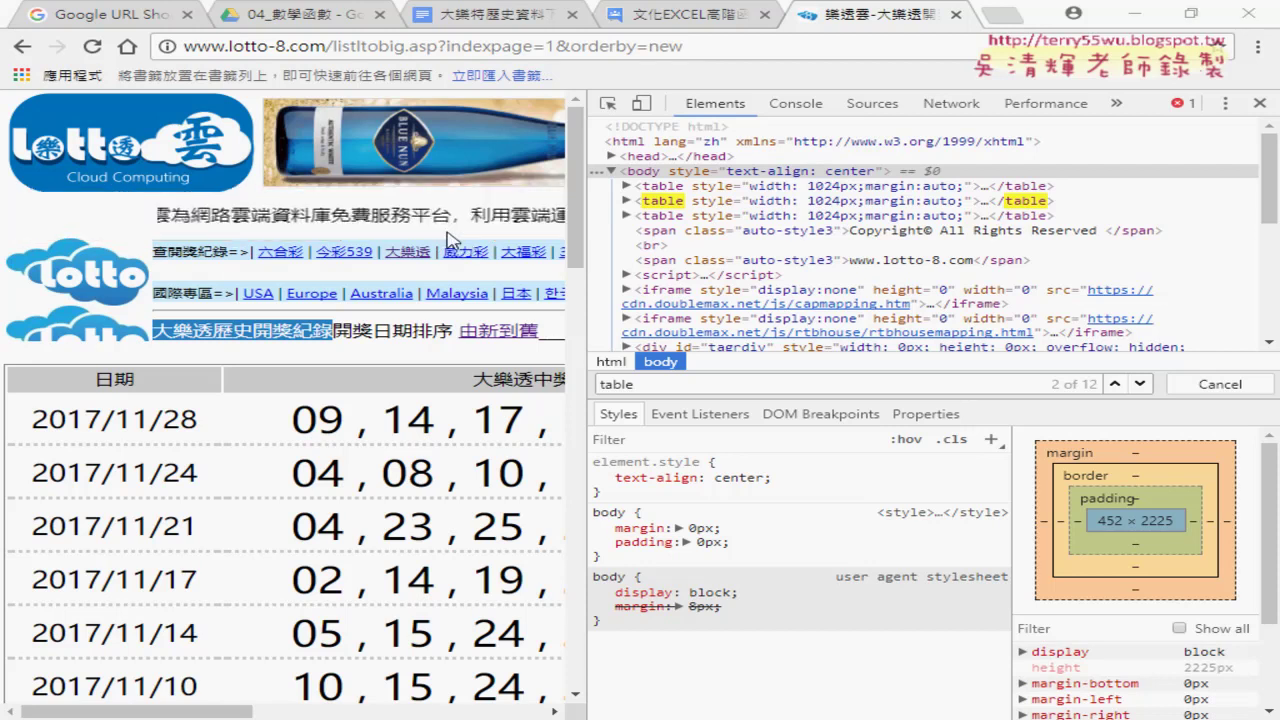
left_click(1140, 384)
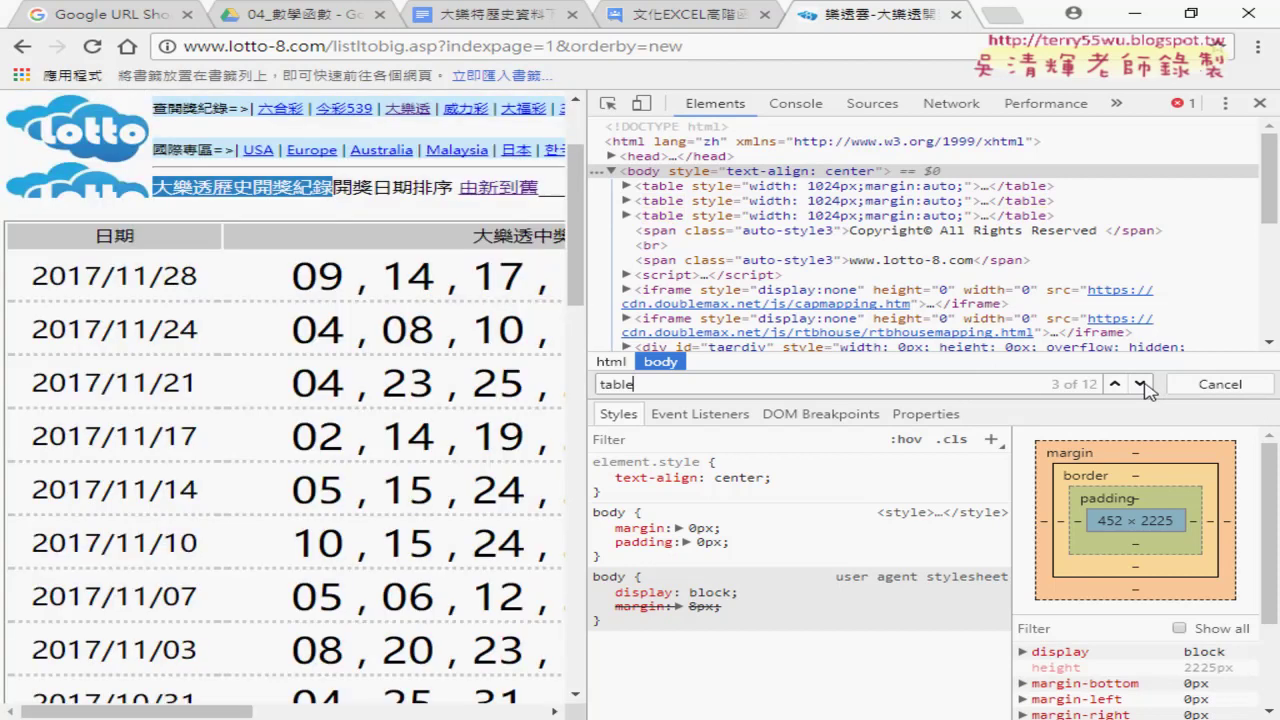
left_click(1140, 384)
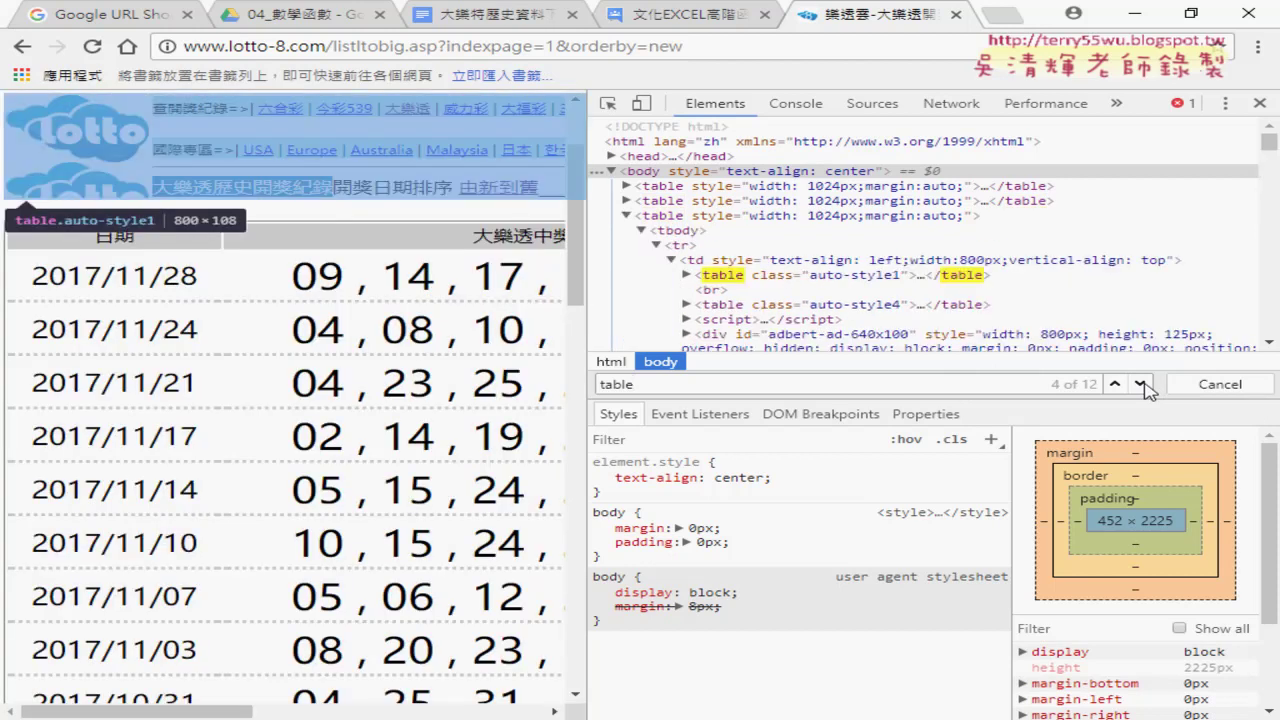
left_click(1140, 384)
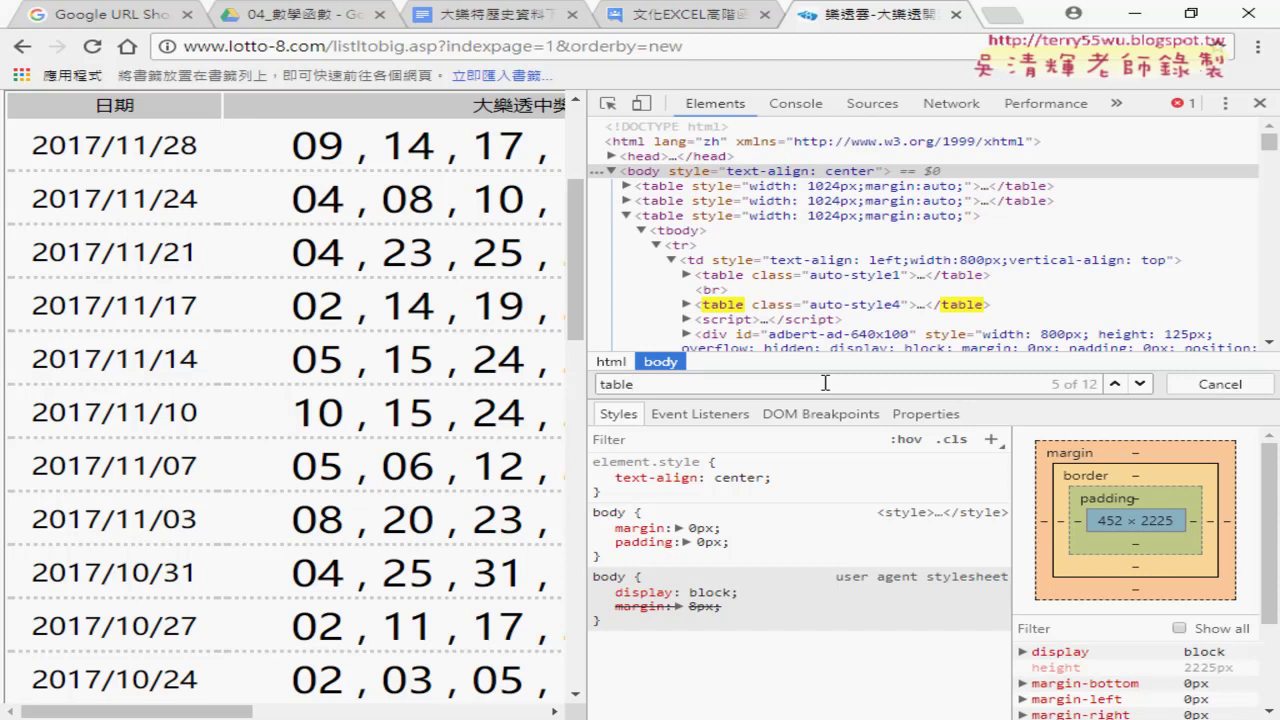
Close DevTools and minimize Chrome to return to the 大樂透下載 code with .WebTables = "5"
key("F12")
key("F12")
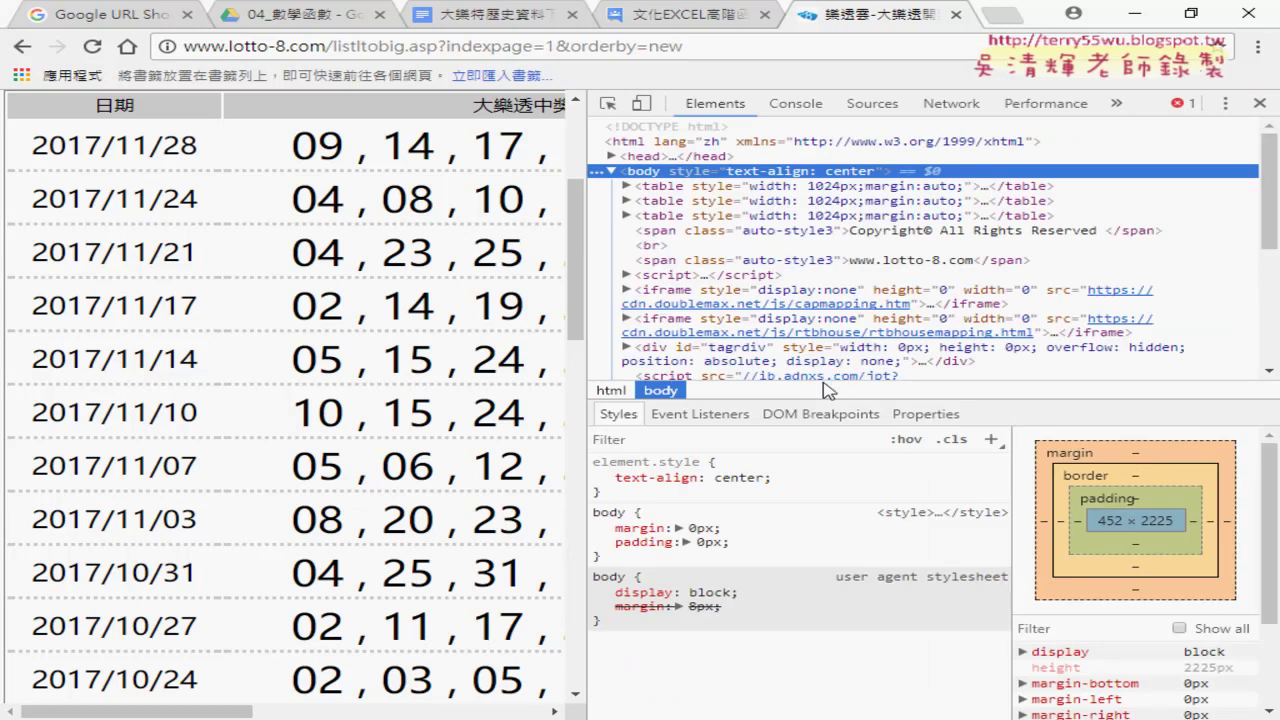
key("ctrl+f")
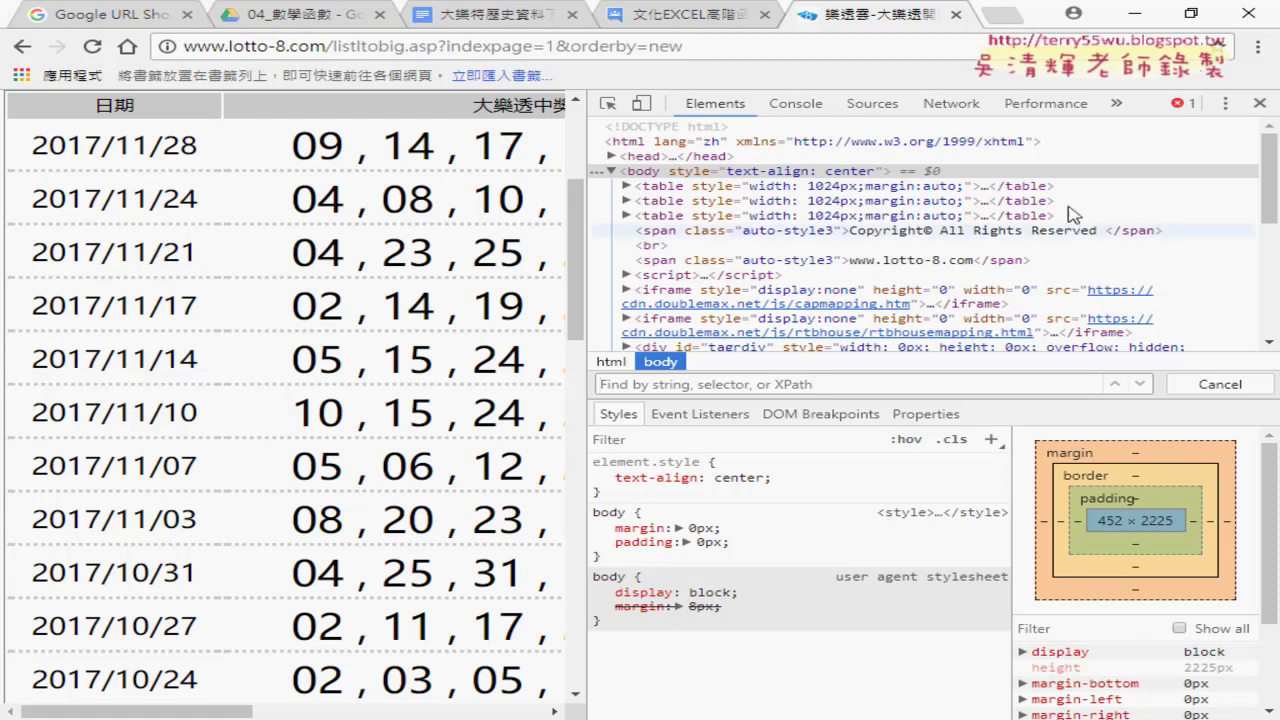
left_click(1259, 103)
left_click(1134, 14)
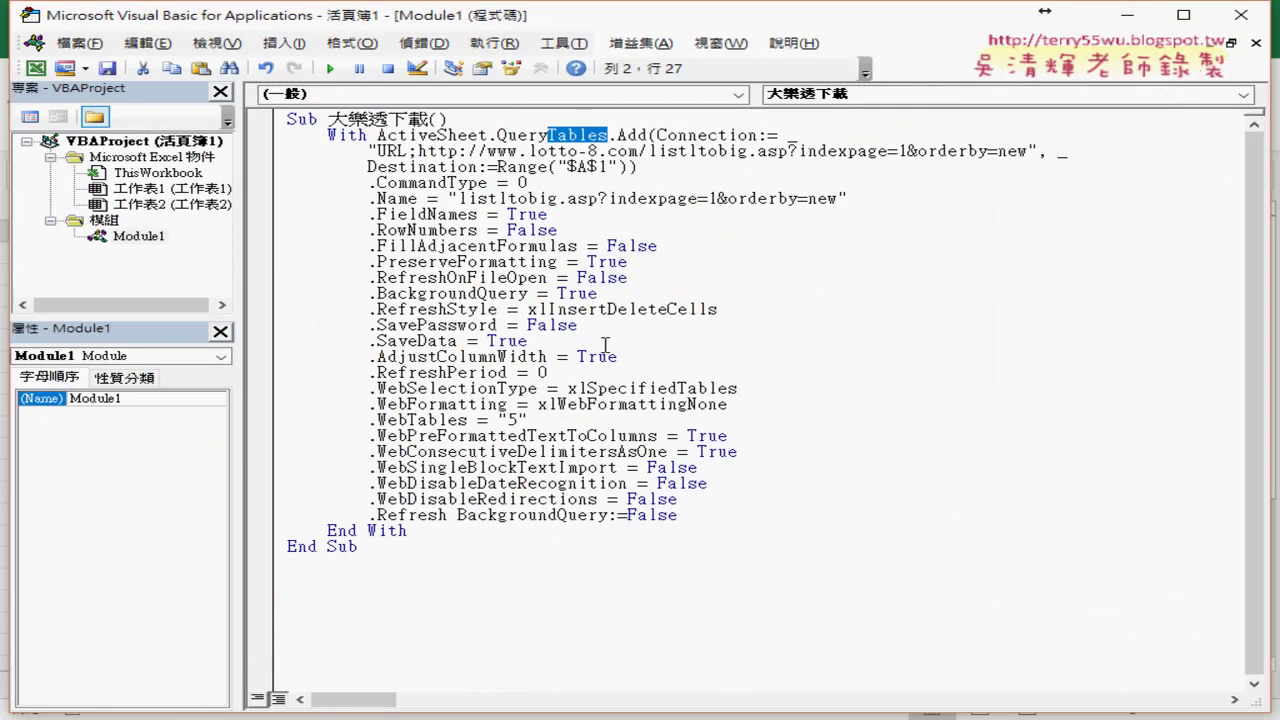
Review the query code and the URL's indexpage parameter, then put the caret at the Sub line's end
mouse_move(327, 135)
left_mouse_down()
mouse_move(590, 478)
mouse_move(592, 530)
left_mouse_up()
left_click(548, 310)
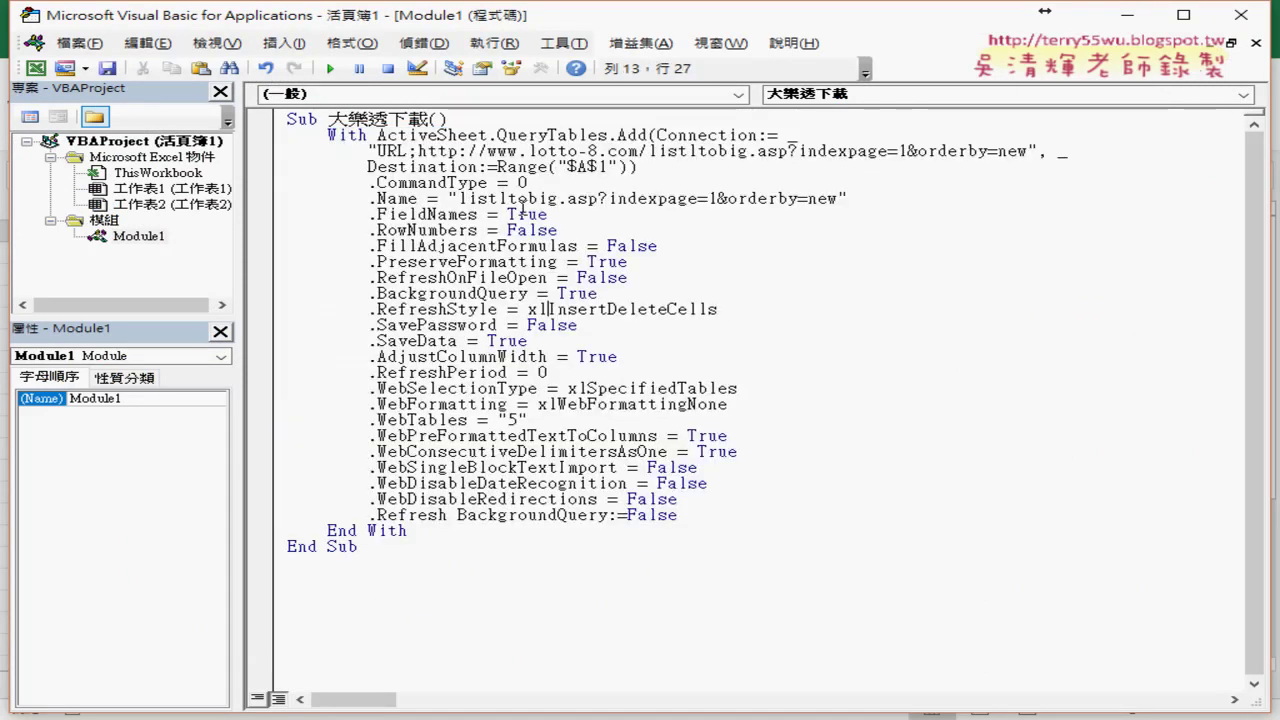
left_click_drag(378, 152, 1030, 155)
left_click(410, 152)
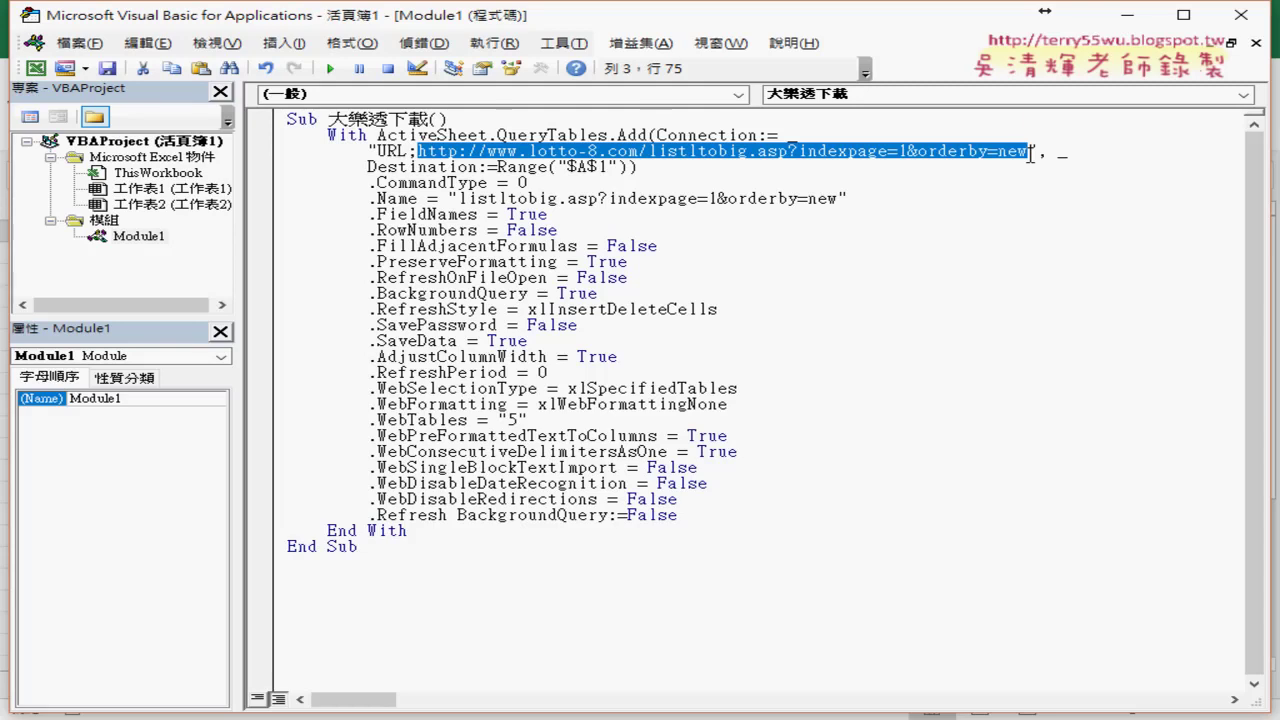
left_click(907, 152)
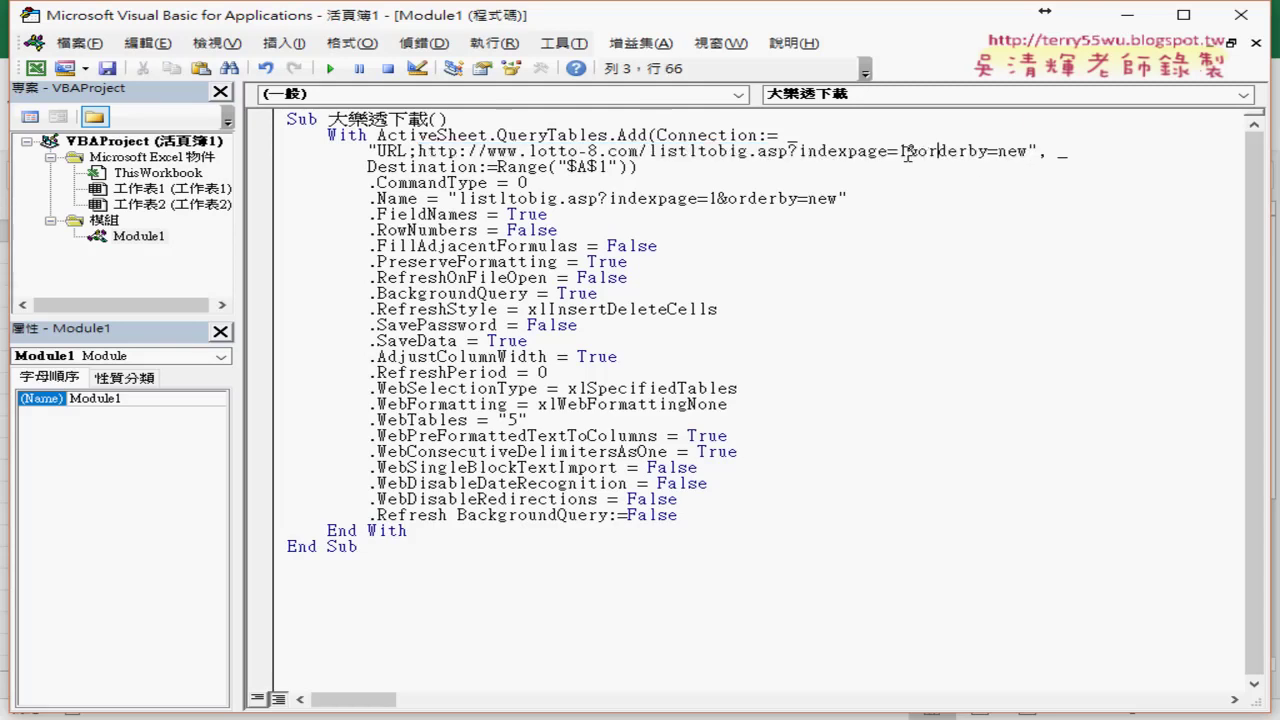
left_click_drag(797, 151, 907, 151)
left_click(573, 123)
Insert an indented For i = 1 To 50 … Next loop below the Sub header, noting the URL's page 1
key("Return")
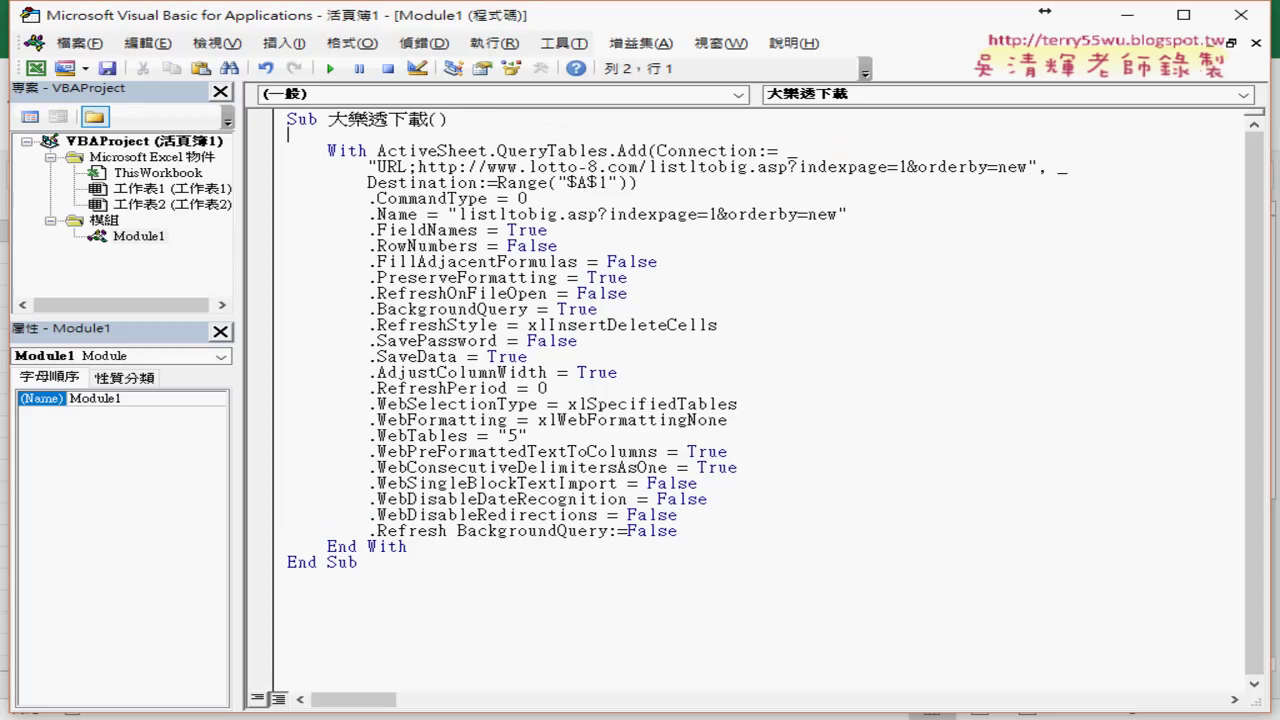
key("Return")
key("Up")
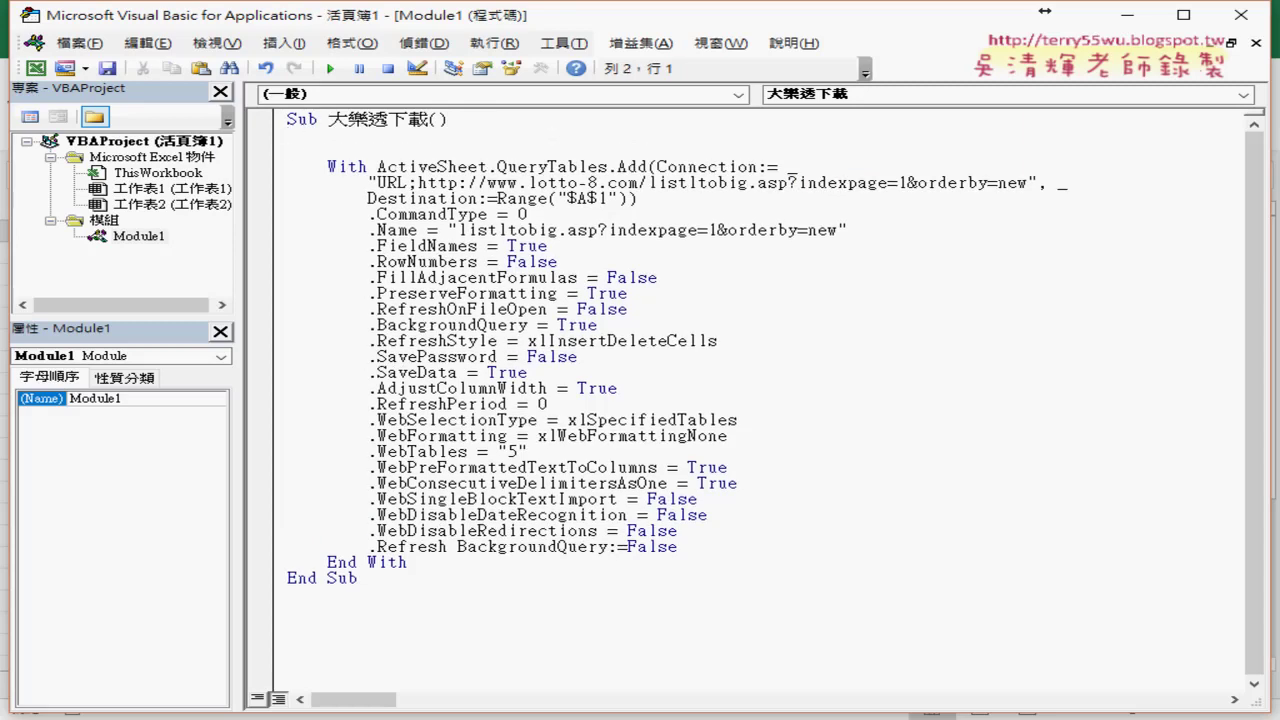
key("Tab")
type("ㄈㄜ")
key("Escape")
type("for ")
type("i=1 ")
type("to 5")
type("0")
key("Return")
key("Return")
type("nex")
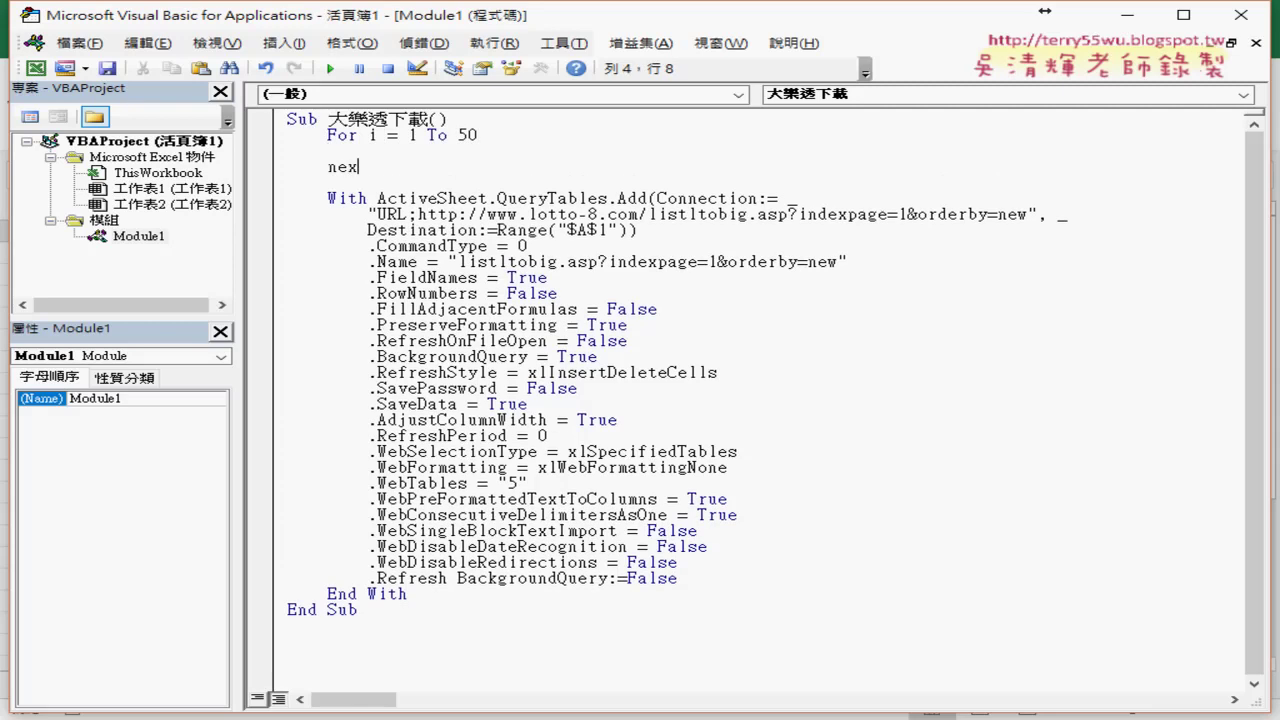
type("t")
key("Up")
left_click(370, 134)
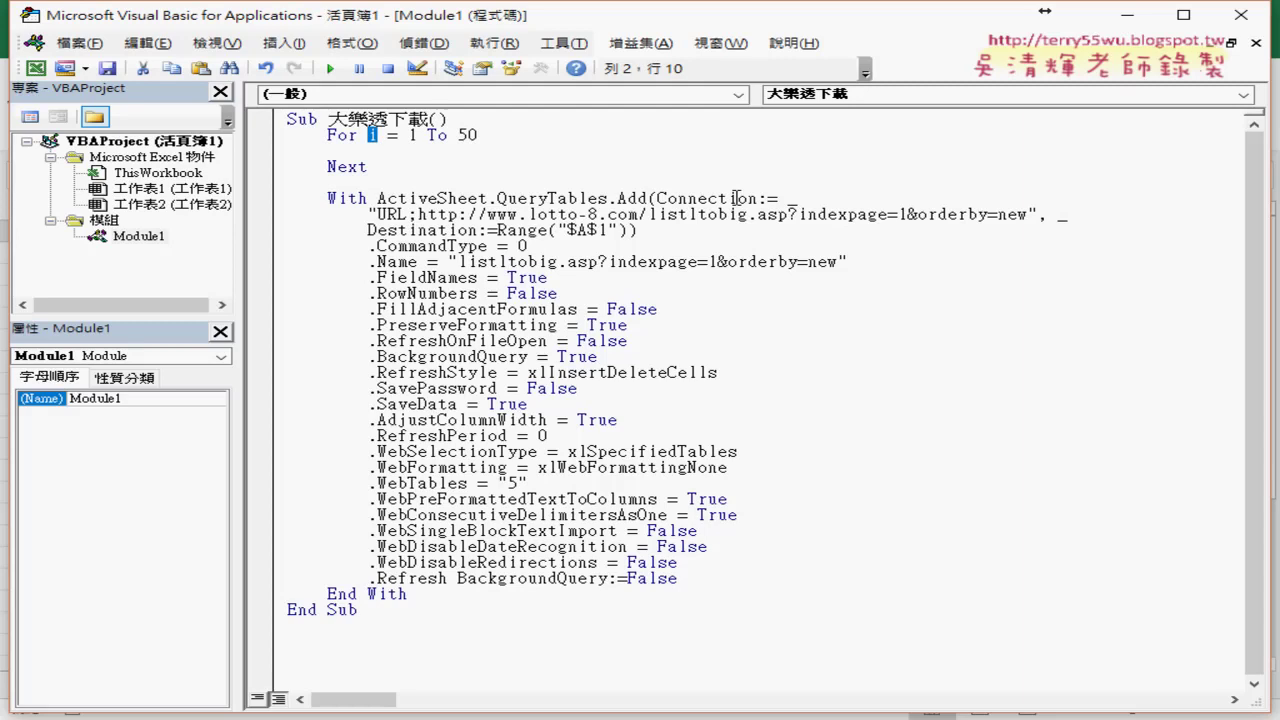
double_click(906, 214)
Move the With…End With query block between the For and Next lines and indent it one level
left_click(407, 593)
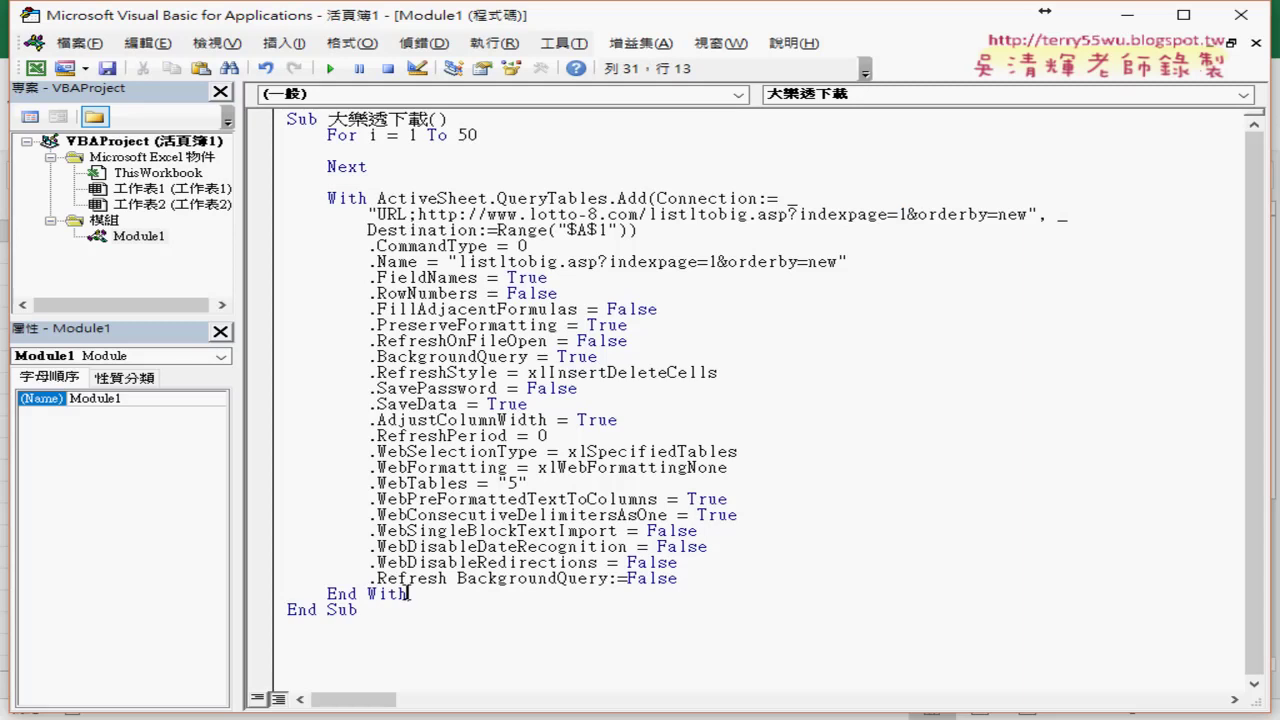
left_click_drag(407, 593, 288, 215)
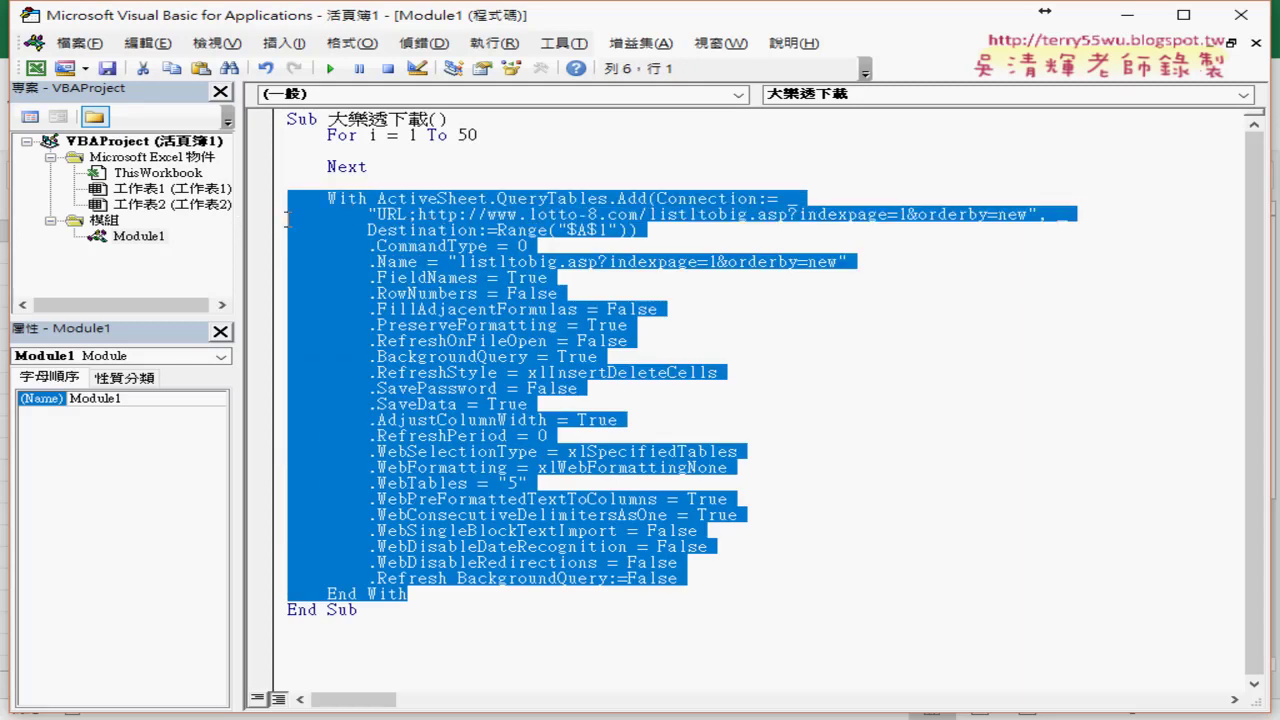
left_click_drag(288, 215, 270, 158)
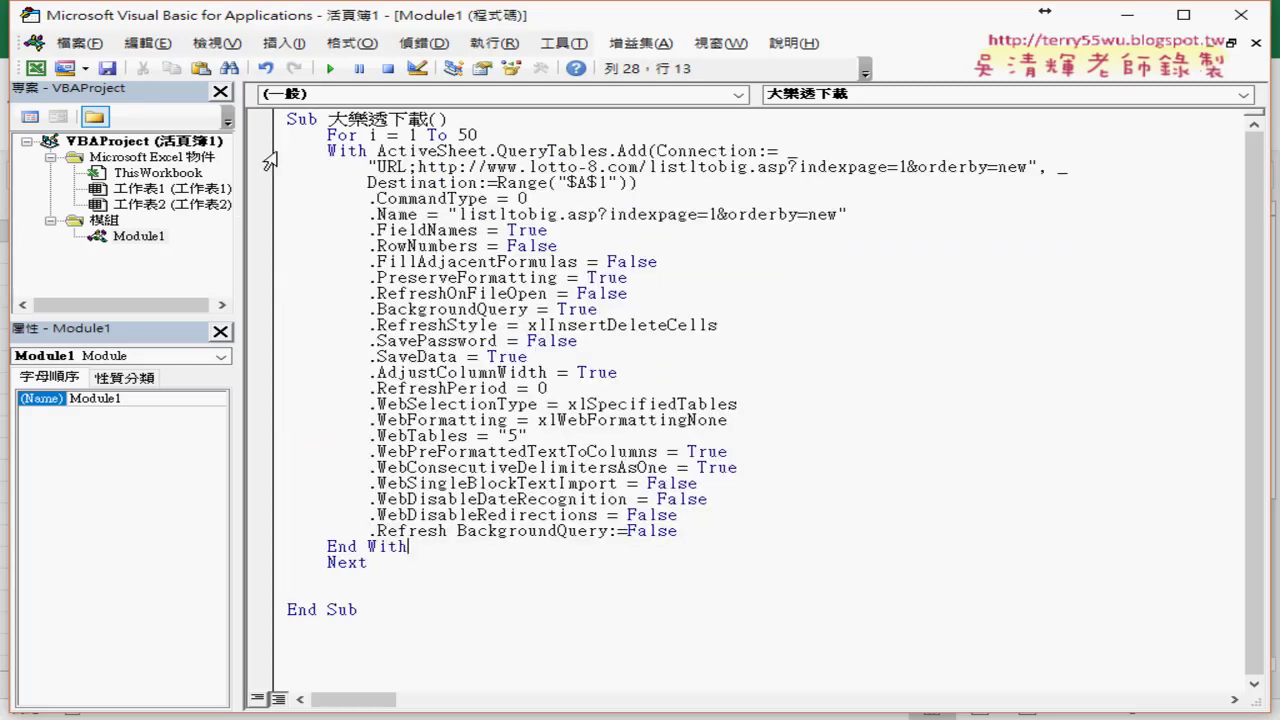
mouse_move(410, 546)
left_mouse_down()
mouse_move(281, 188)
mouse_move(281, 150)
left_mouse_up()
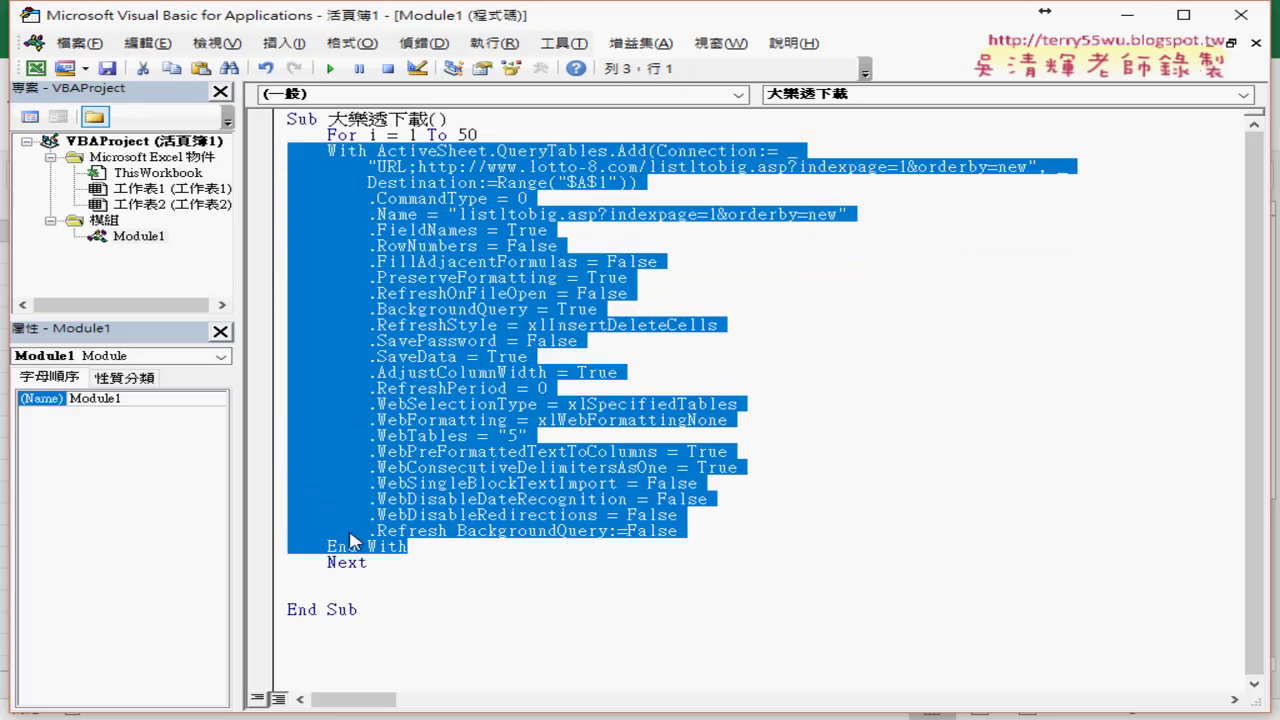
key("Tab")
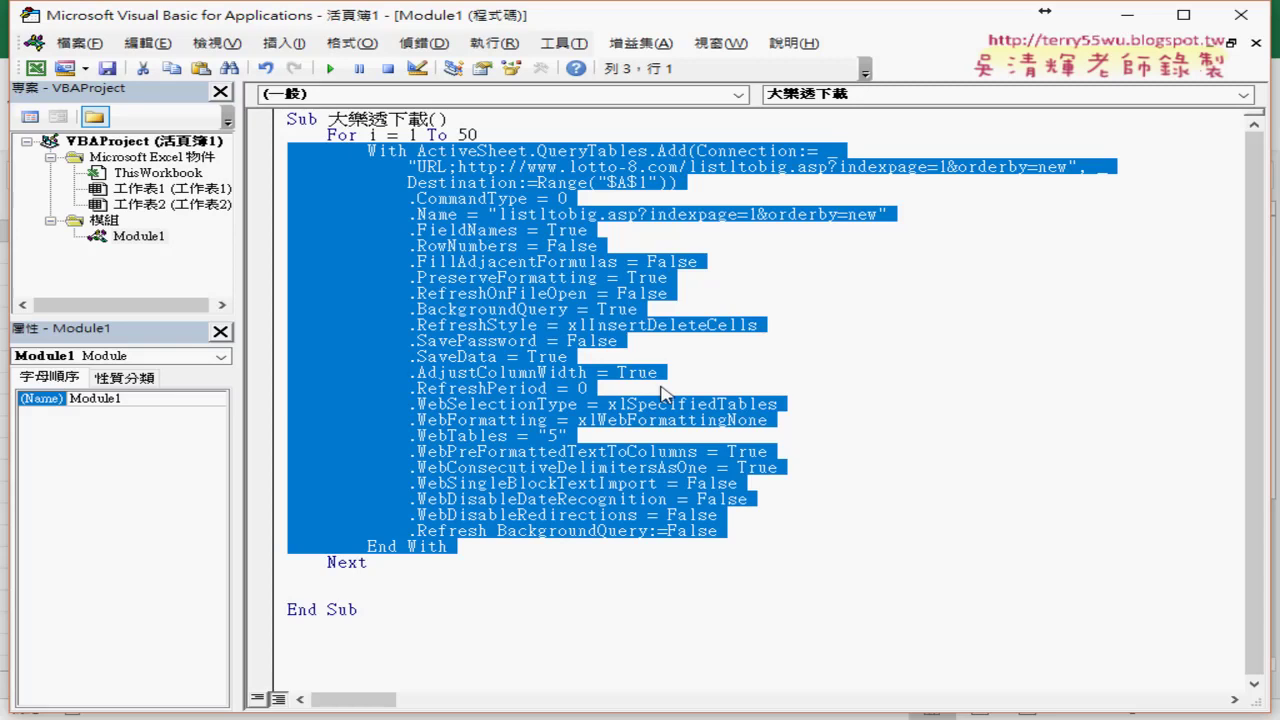
Replace the fixed 1 after indexpage= with " & i & " so the URL follows the loop counter
left_click(837, 203)
double_click(941, 167)
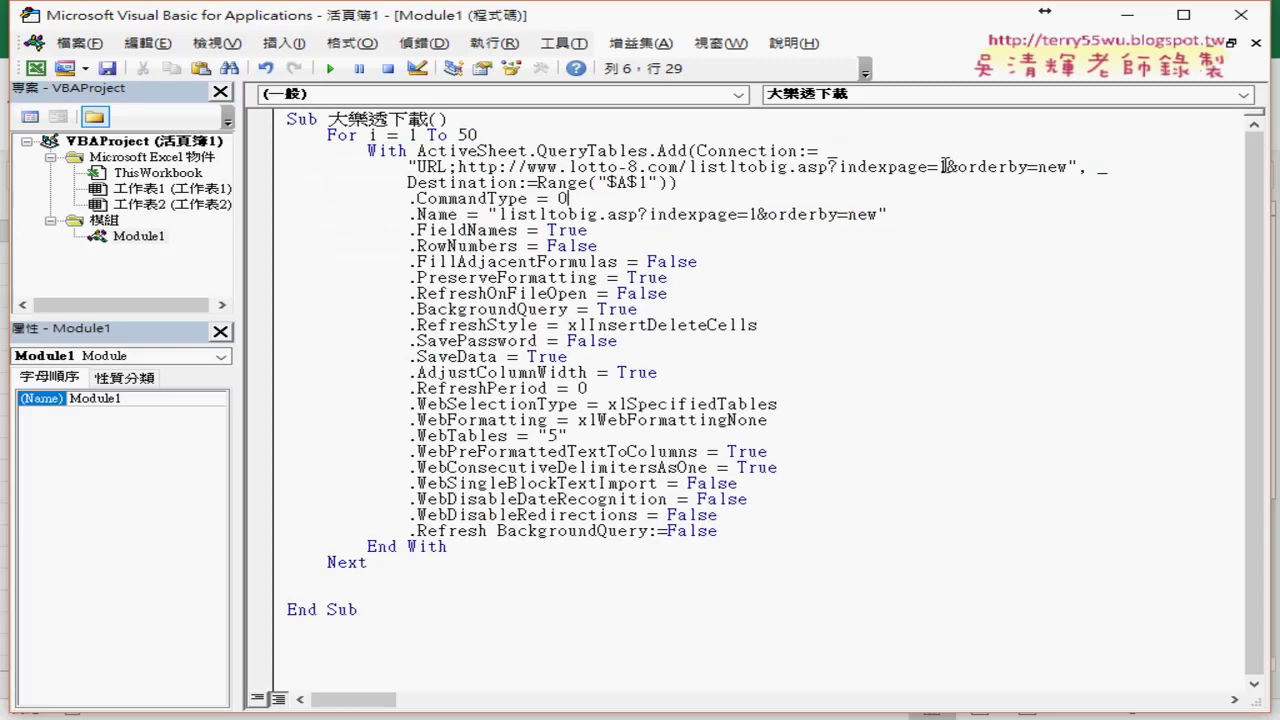
type("\"")
type("\"")
key("Left")
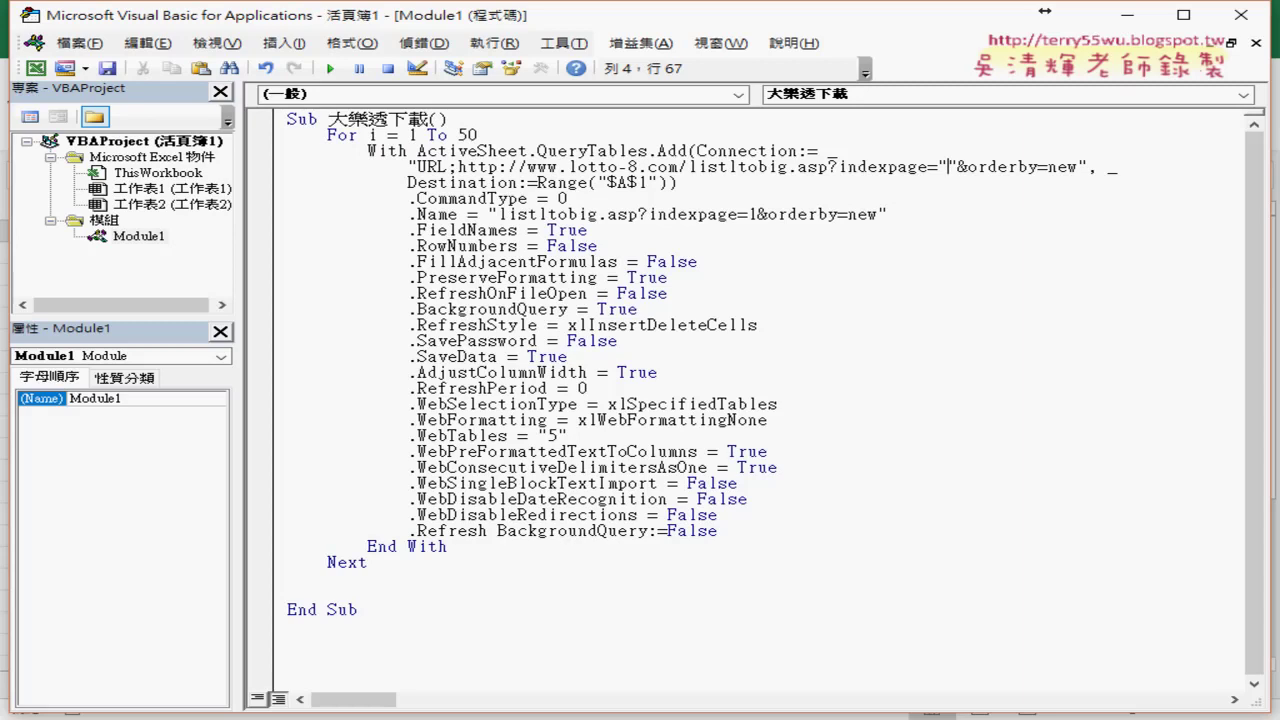
type("&i&")
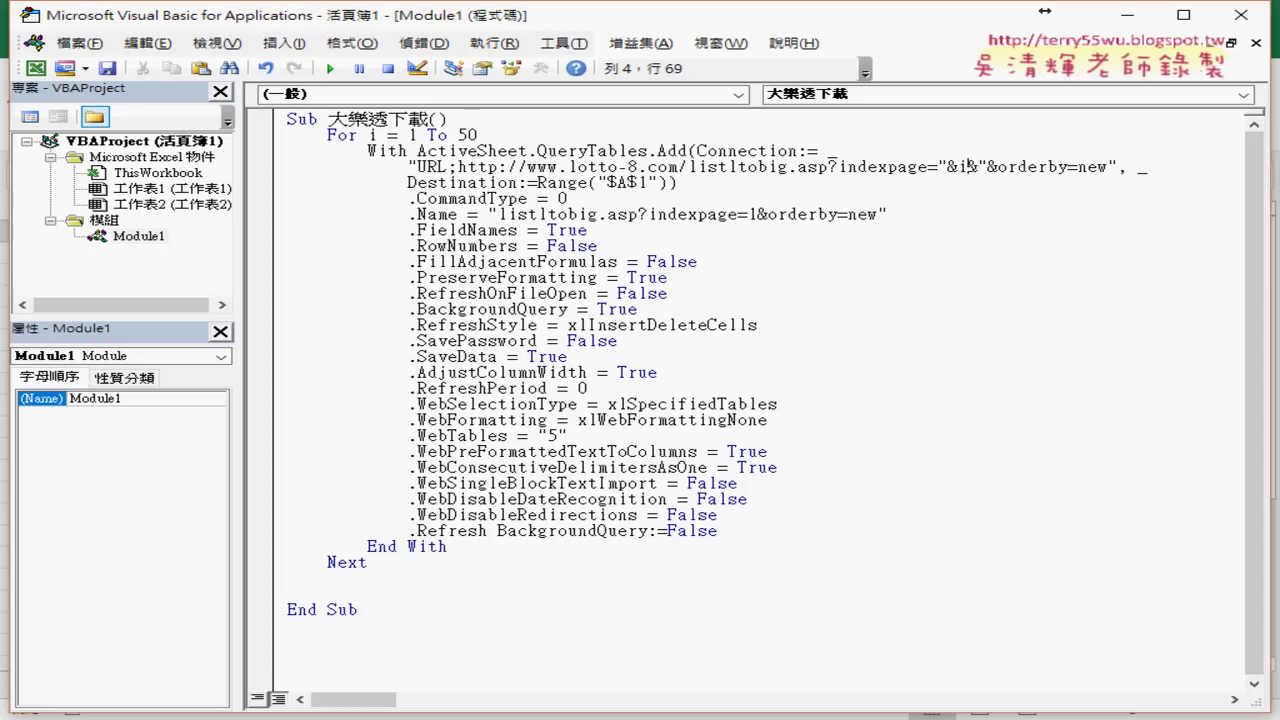
key("BackSpace")
key("BackSpace")
type("& i &")
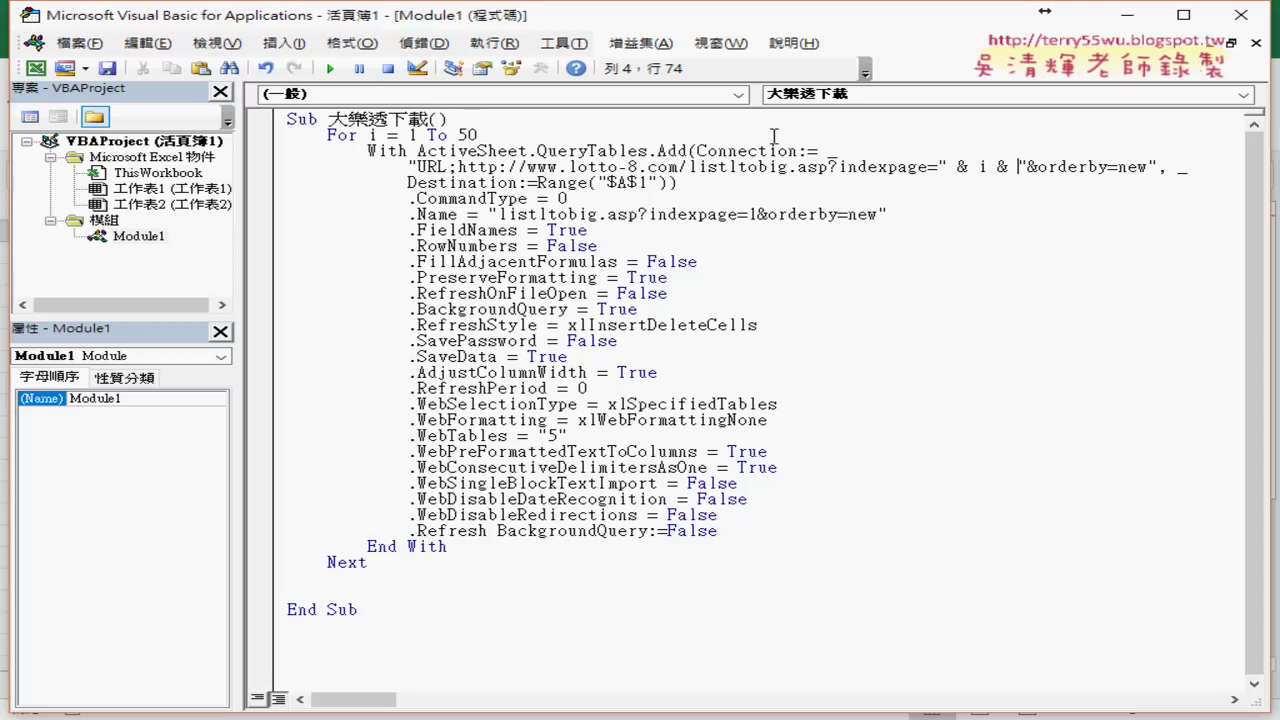
left_click_drag(407, 183, 527, 188)
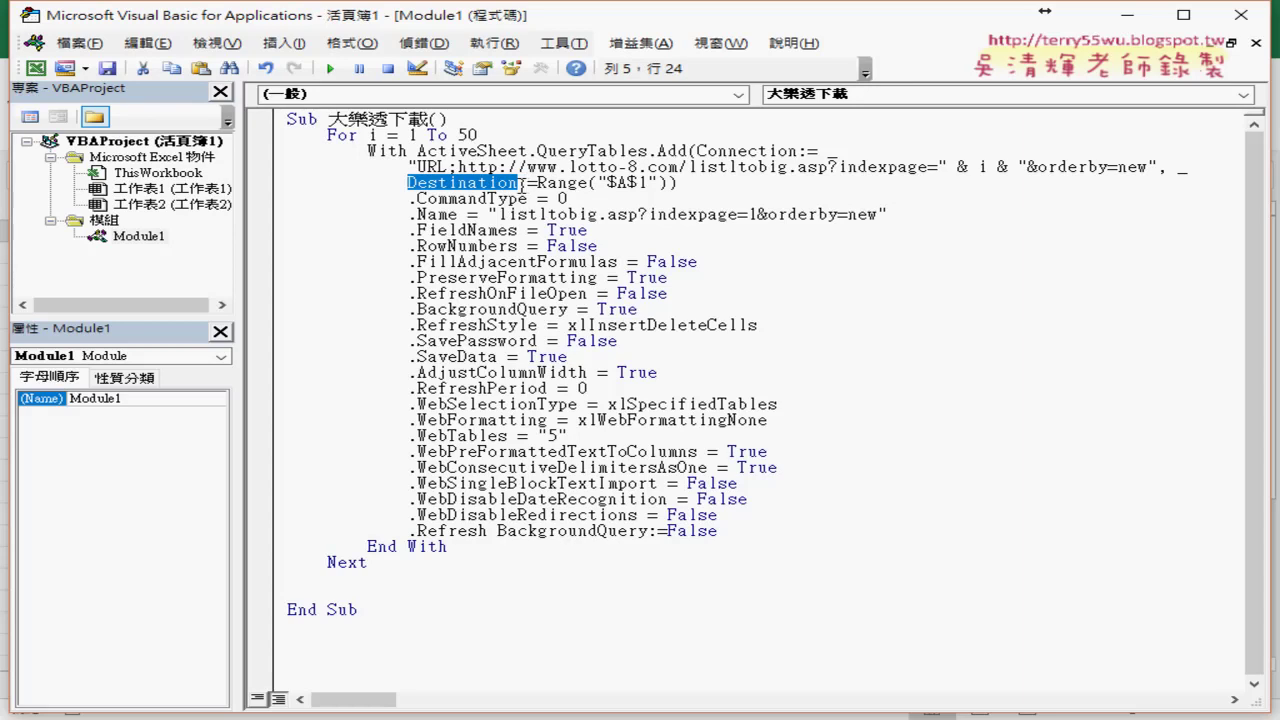
Highlight the query's fixed Destination Range("$A$1") in the code
left_click(537, 183)
left_click_drag(537, 183, 520, 184)
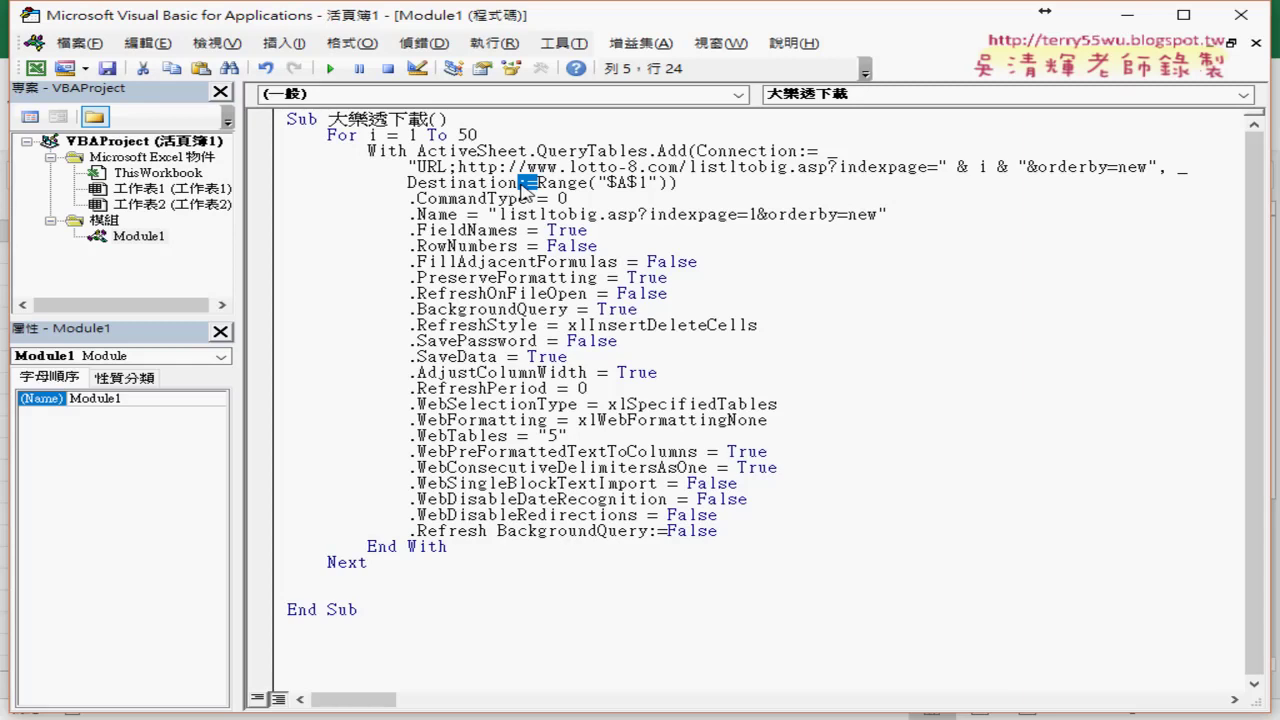
left_click_drag(537, 184, 666, 188)
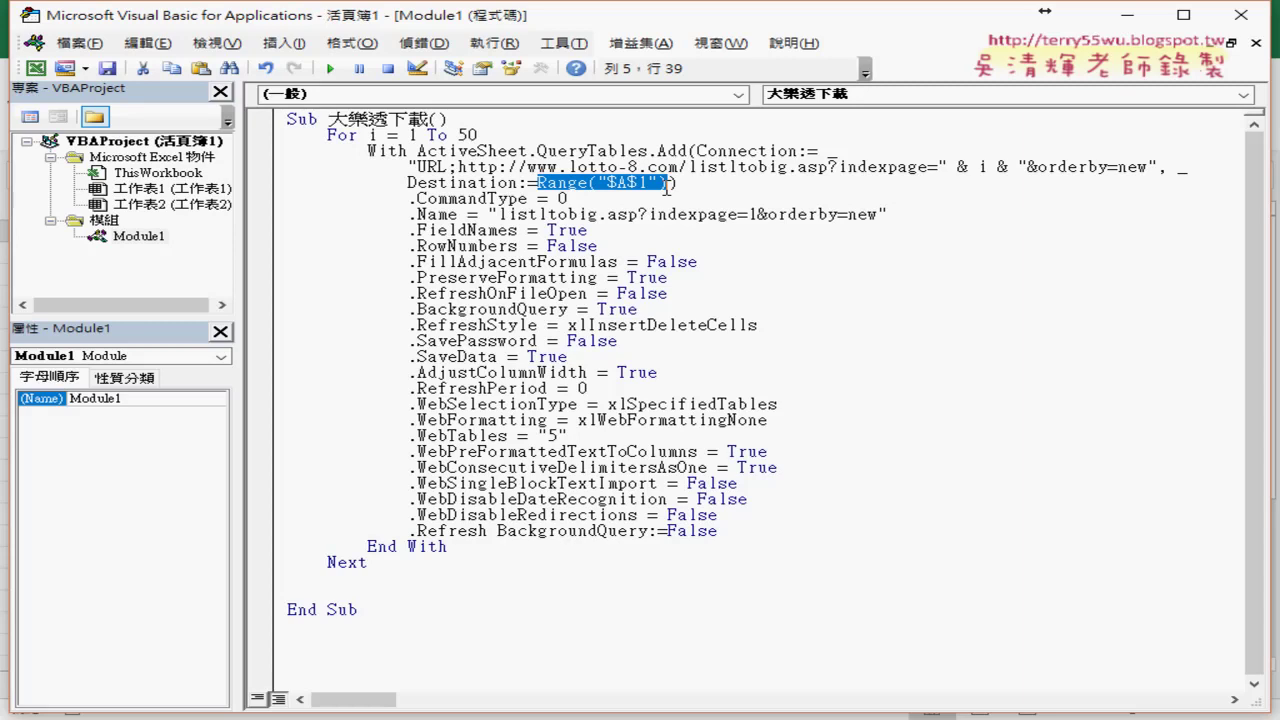
Switch to the Excel workbook and add a new blank sheet, 工作表3
double_click(578, 16)
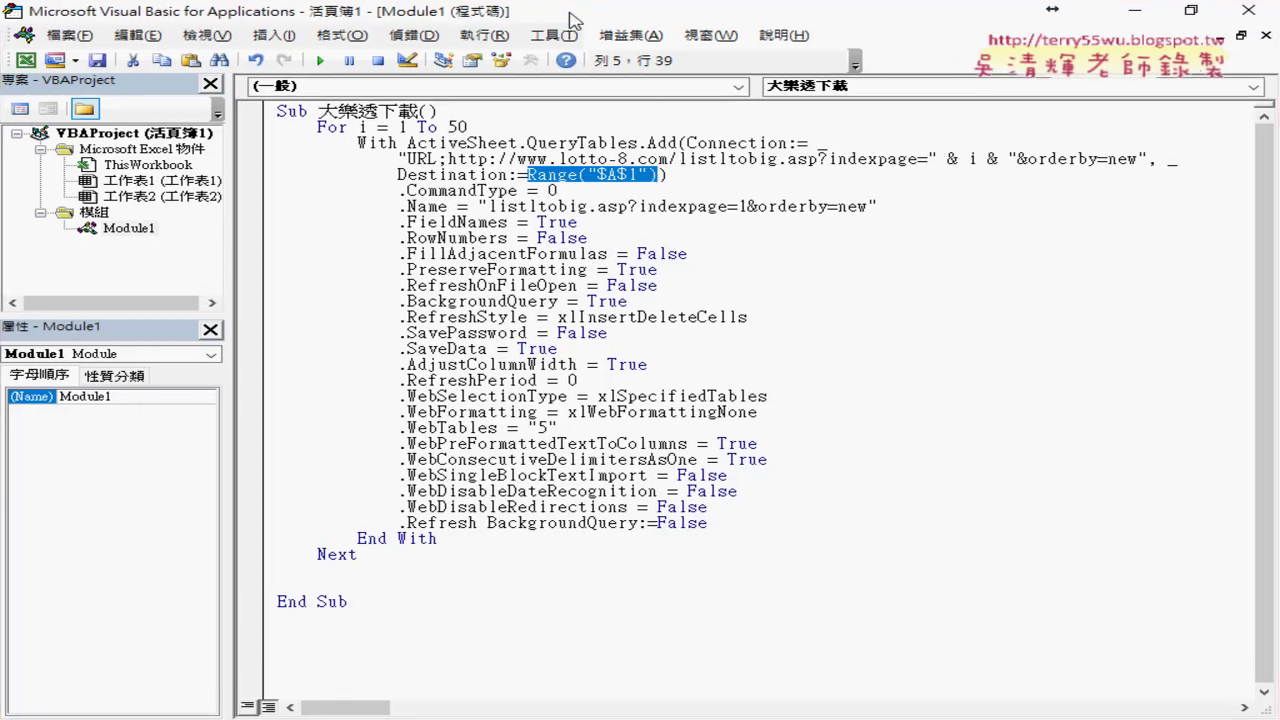
left_click_drag(573, 20, 540, 32)
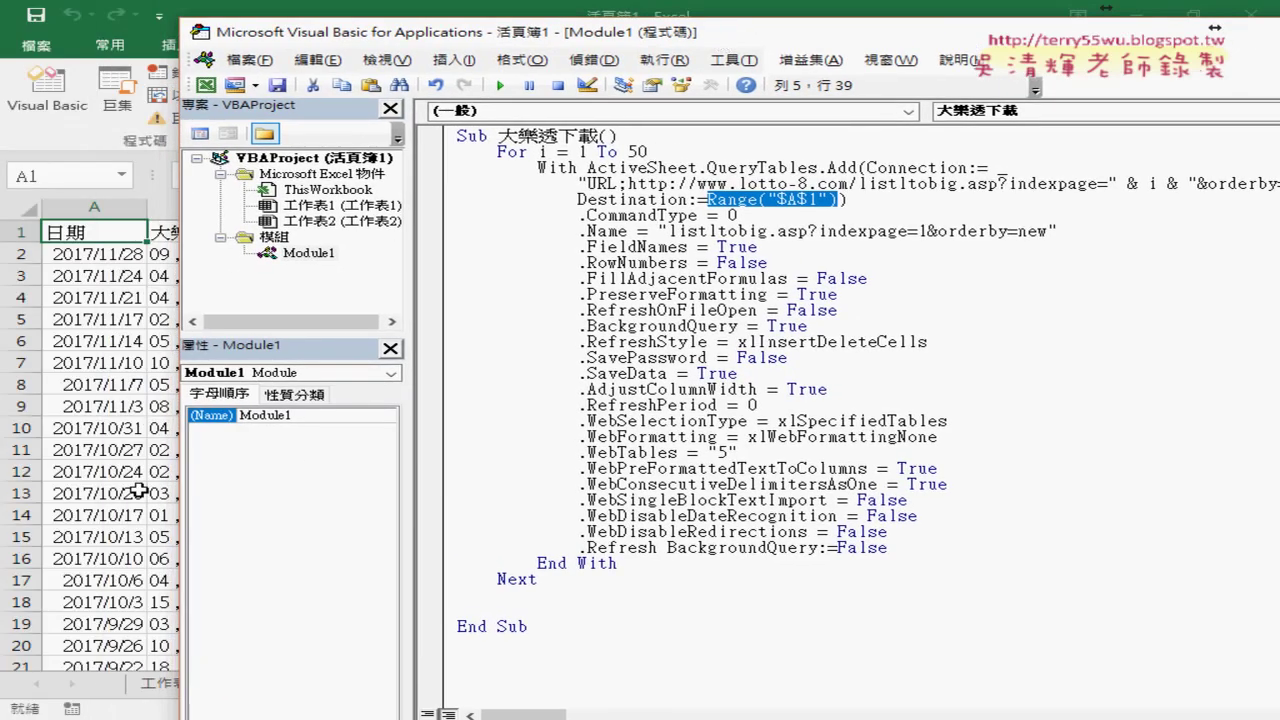
left_click(138, 491)
left_click(349, 685)
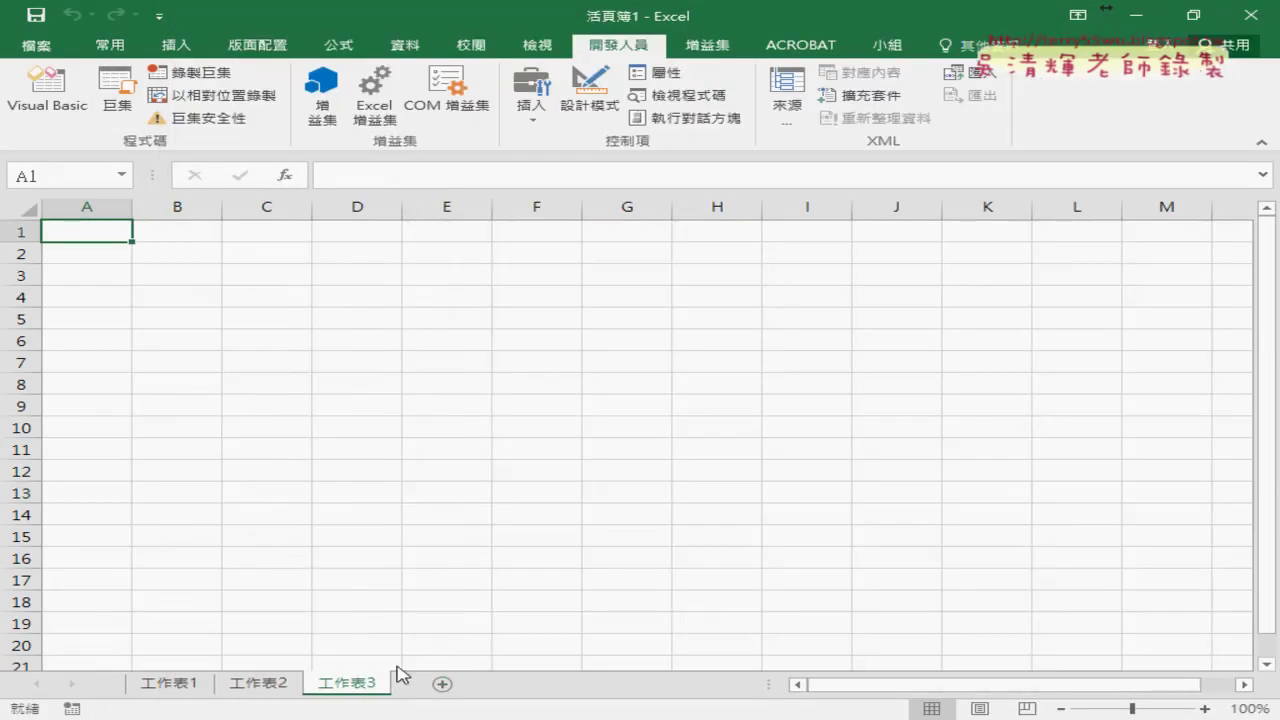
Insert If Range("A1") = "" Then, Else and End If lines right after For i = 1 To 50
left_click(750, 645)
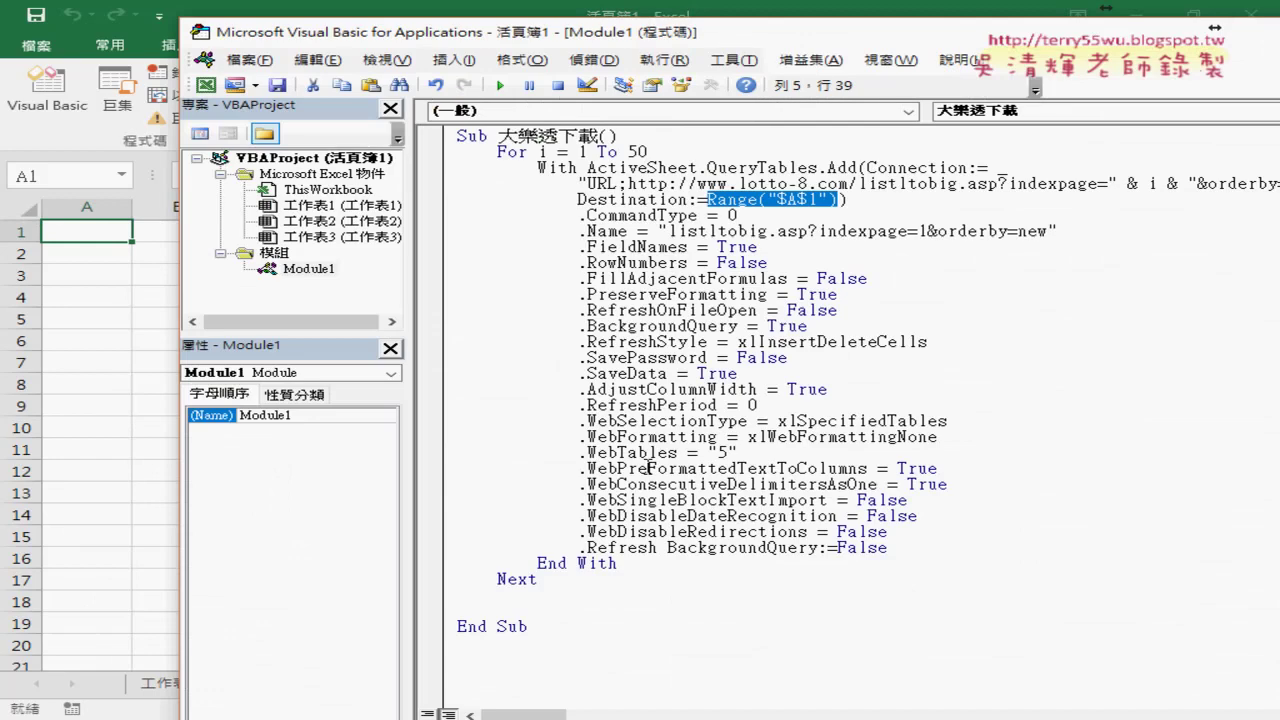
left_click(678, 152)
key("Return")
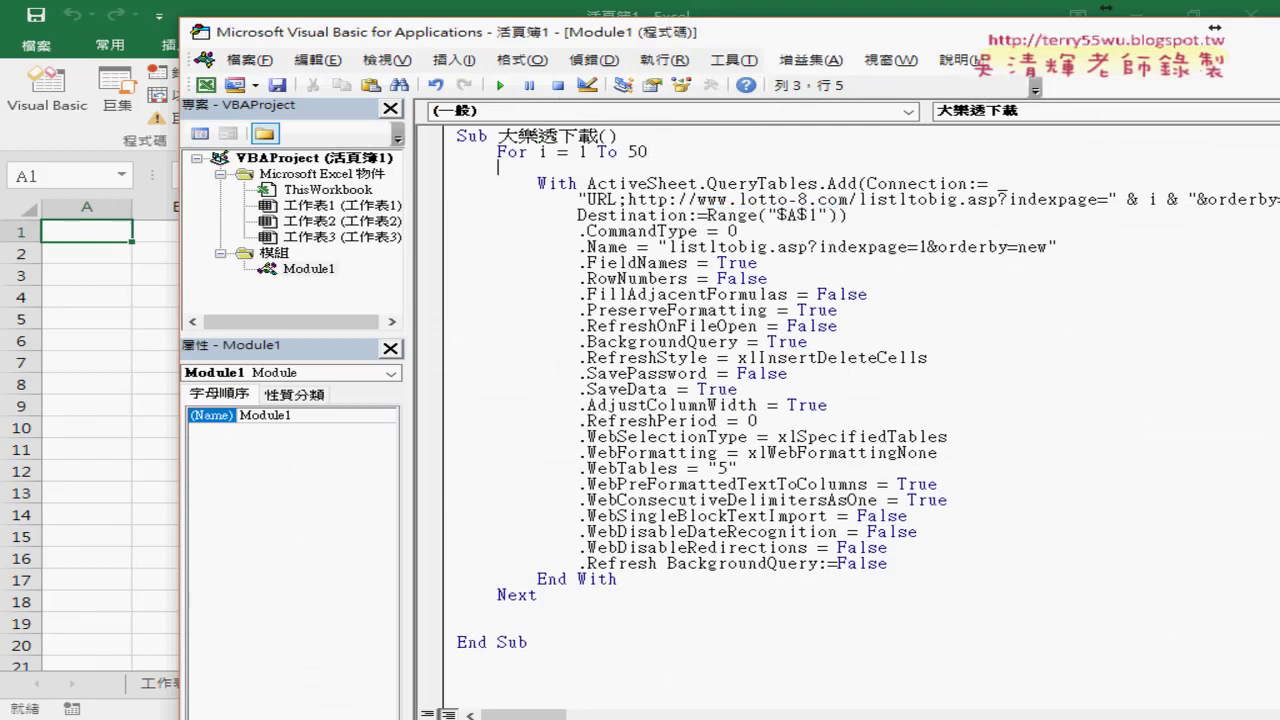
key("Tab")
type("i")
type("f")
type("ran")
type("ge(")
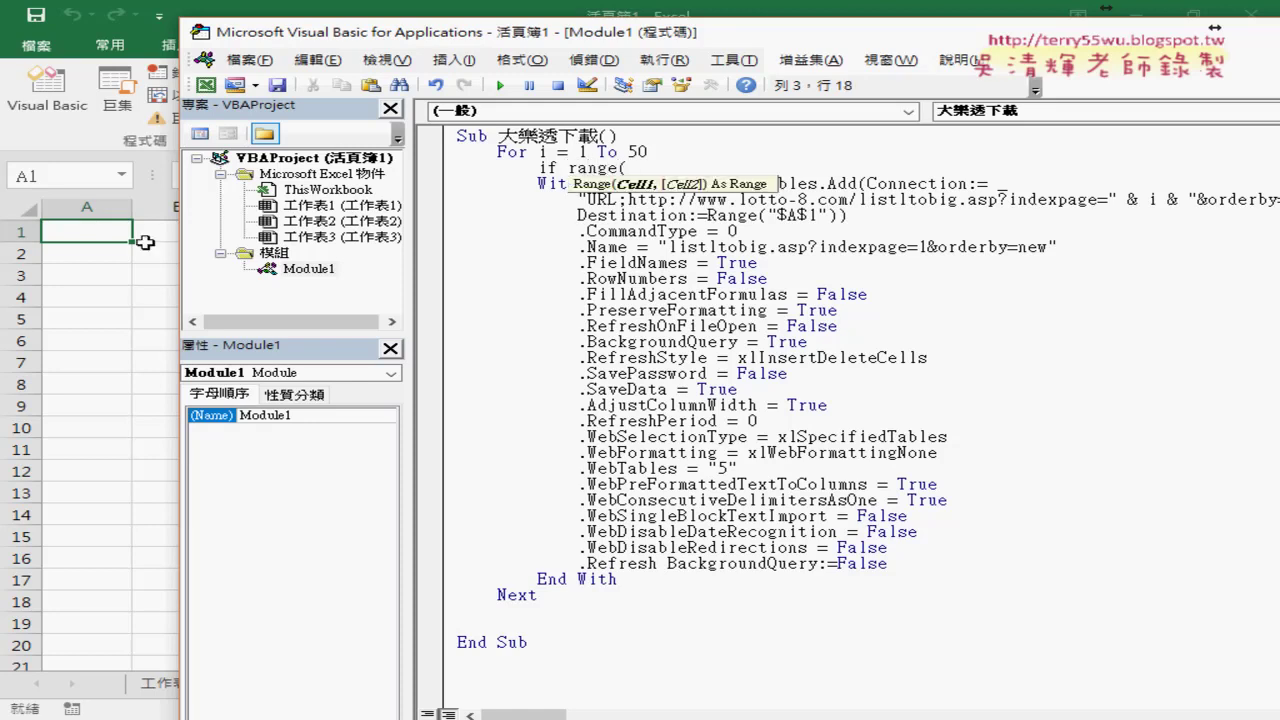
type("\"A")
type("1\")")
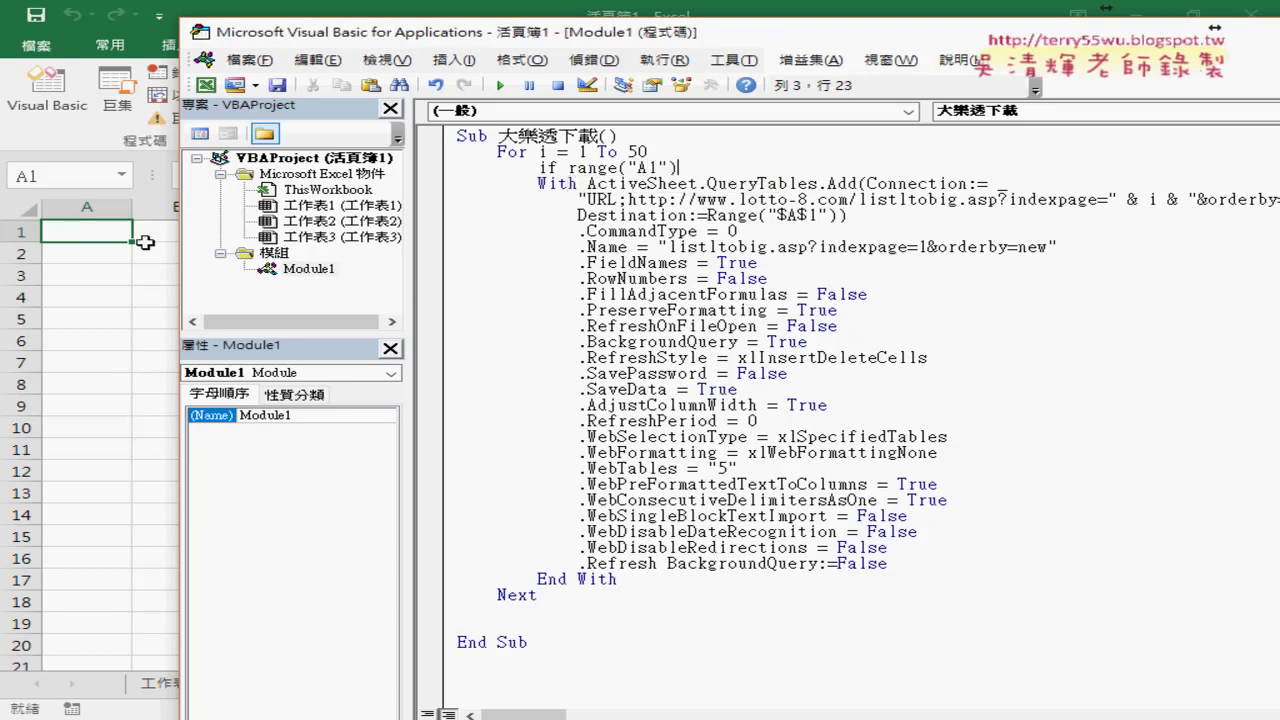
type("=\"\"")
type(" the")
type("n")
key("Return")
key("Return")
type("e")
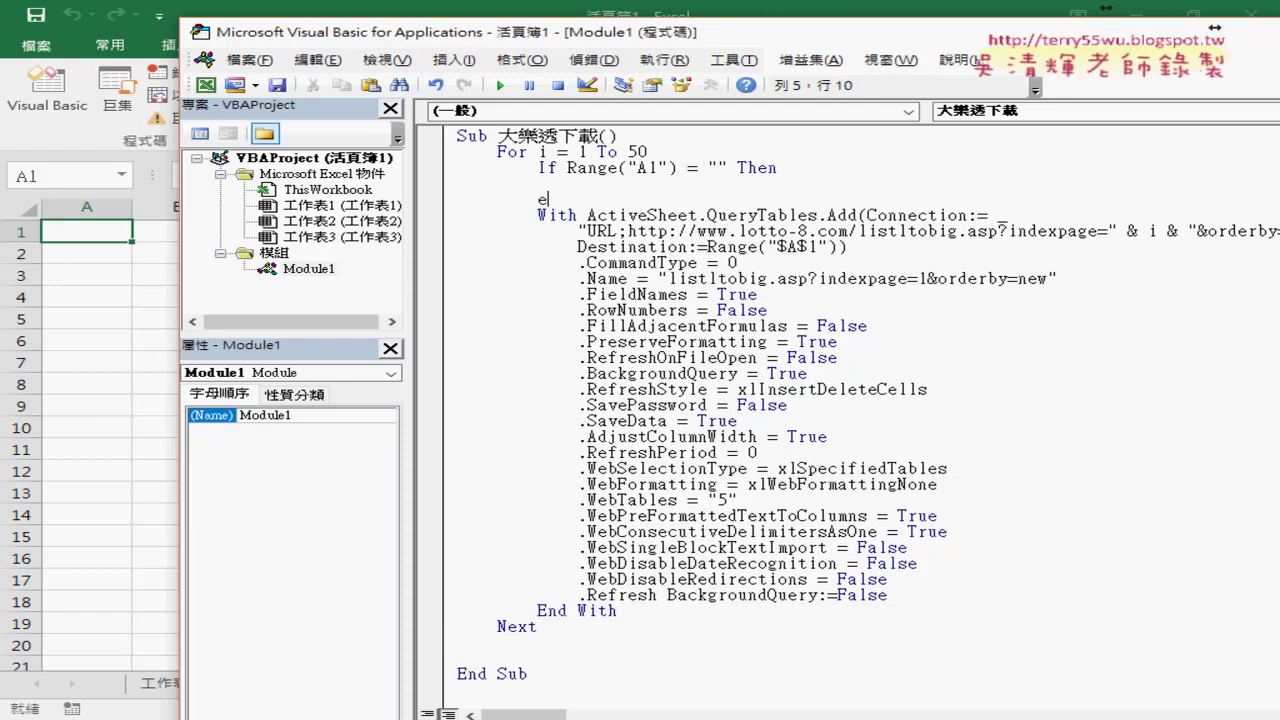
type("lse")
key("Return")
key("Return")
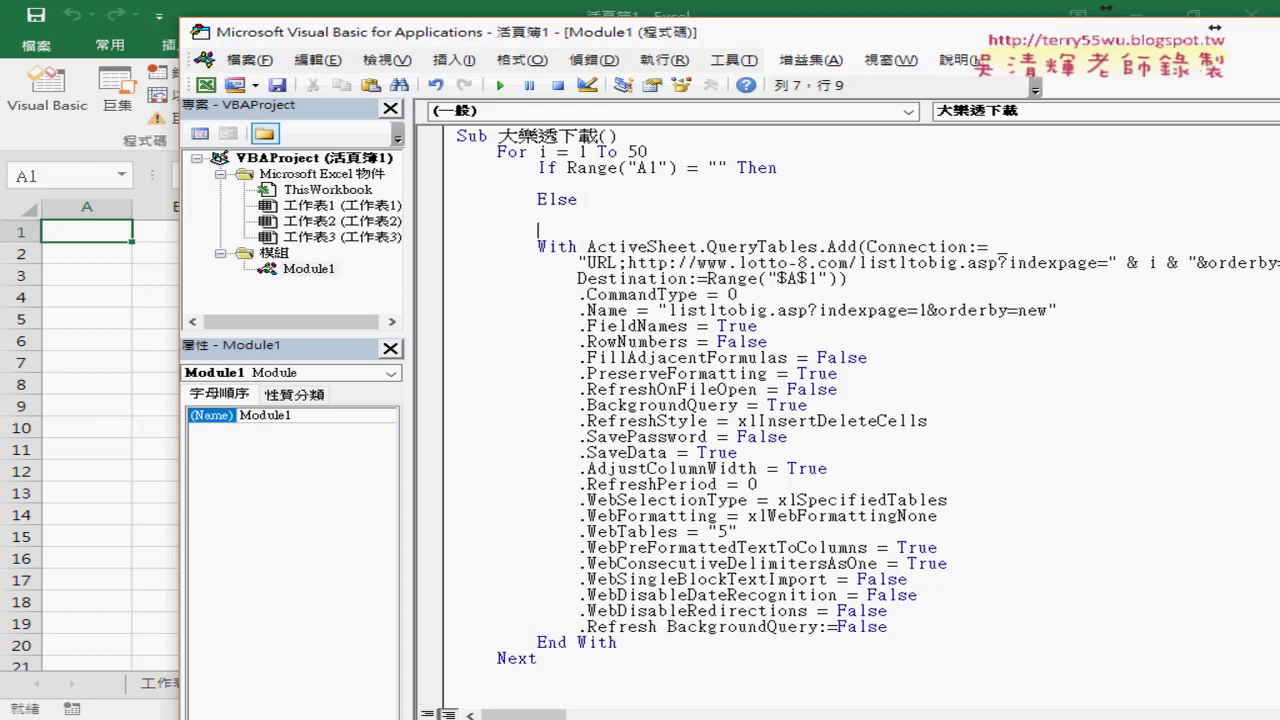
type("end i")
type("f")
left_click(538, 183)
left_click_drag(568, 168, 727, 168)
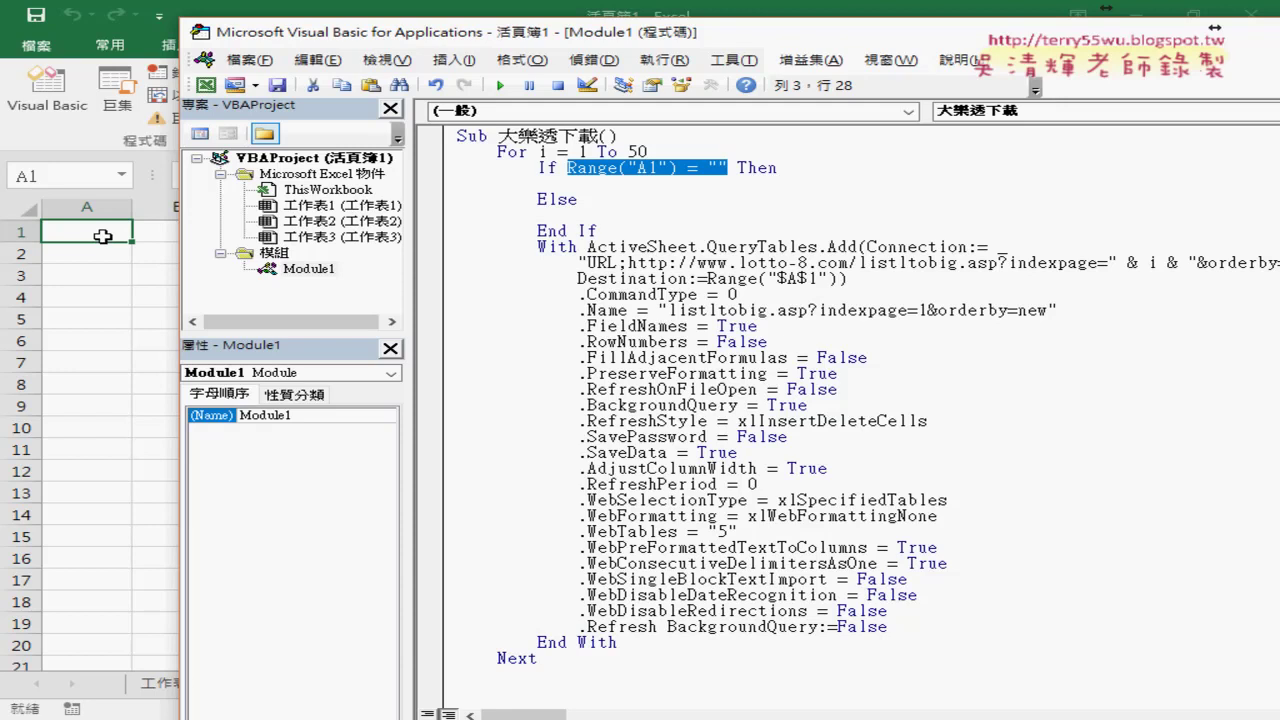
Set r = 1 on the line under the If Range("A1") = "" Then test
left_click(818, 281)
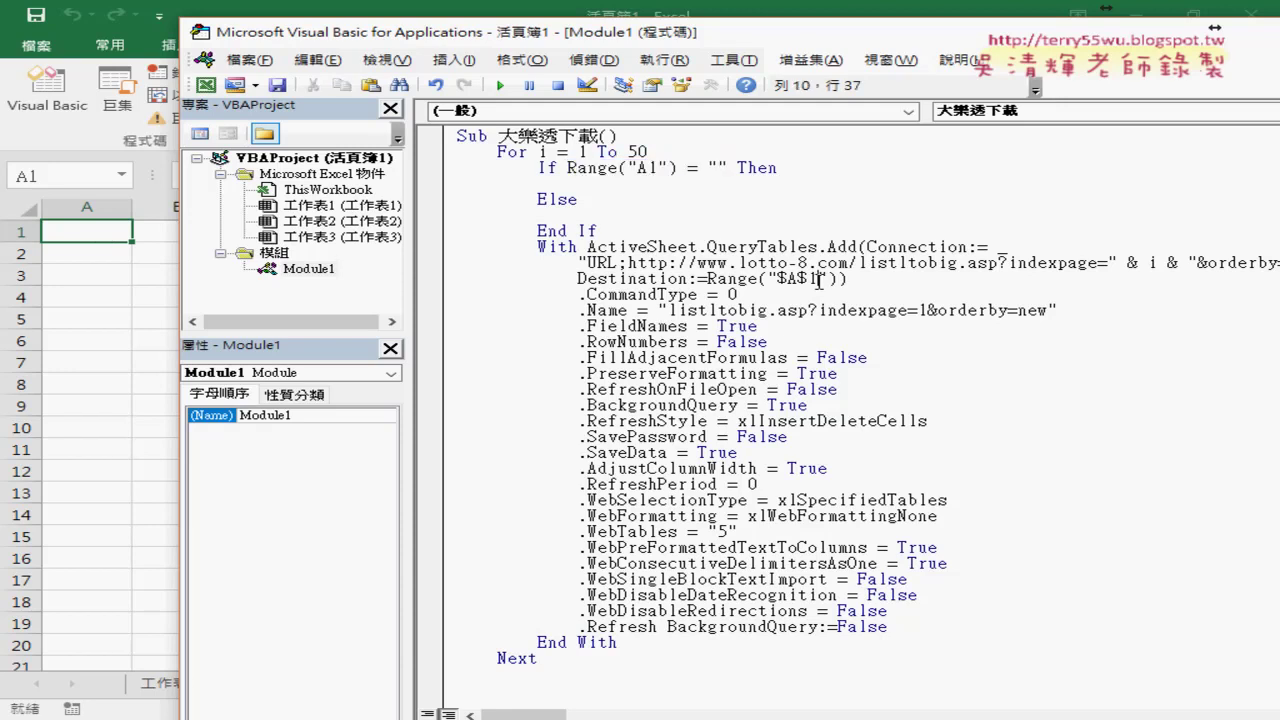
double_click(816, 281)
left_click(635, 188)
type("r")
type("=")
type("1")
left_click(672, 273)
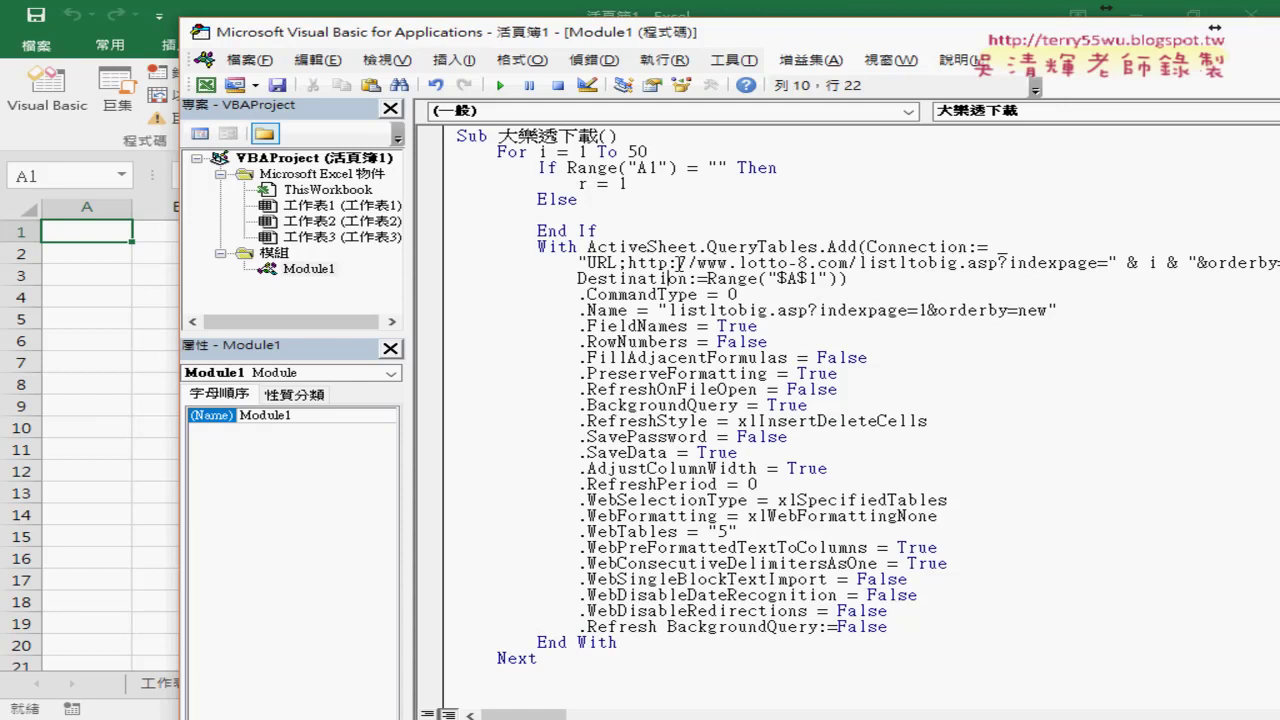
double_click(581, 183)
double_click(812, 278)
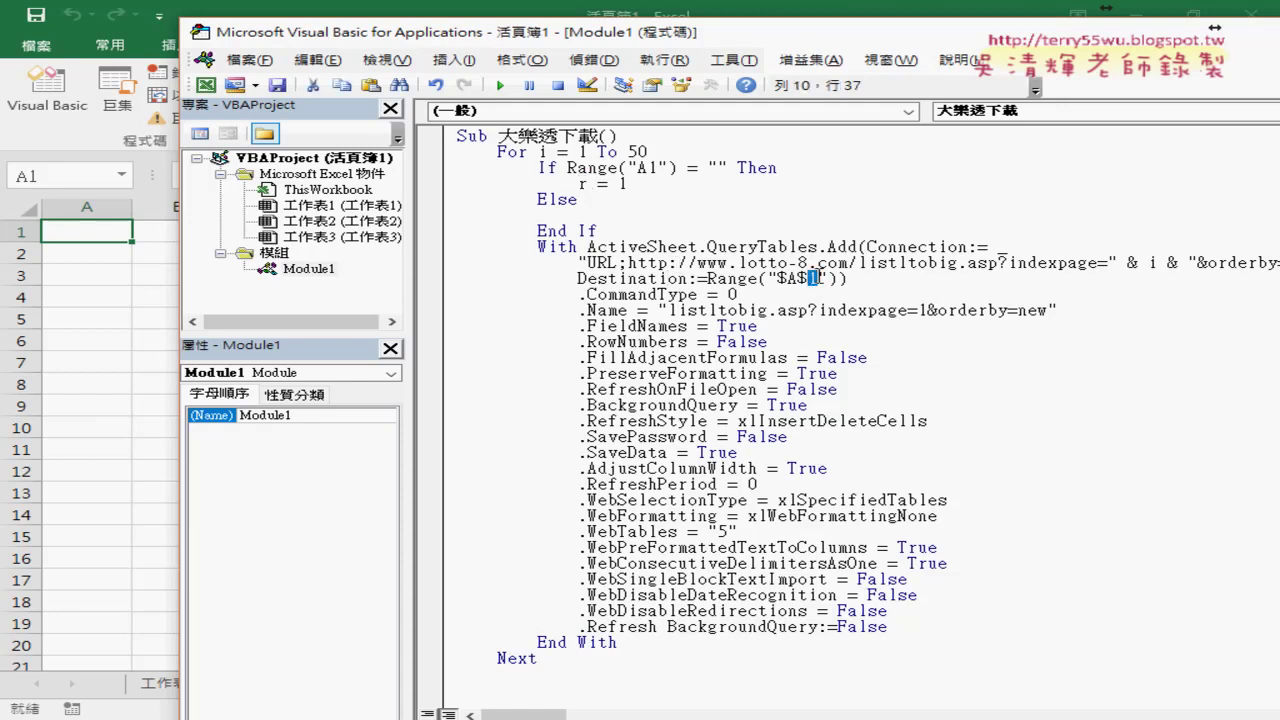
Under Else, set r = Range("A1").End(xlDown).Row + 1, dismissing a compile error on the way
left_click(606, 214)
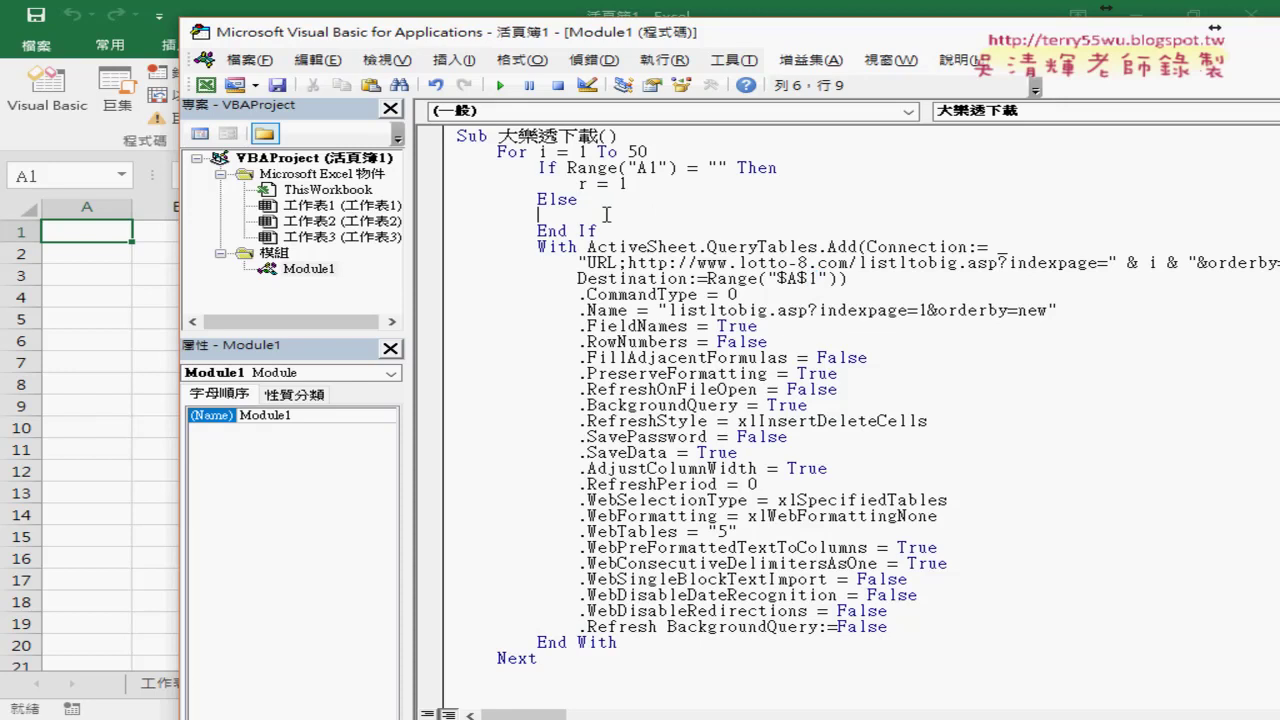
key("Tab")
type("r=")
type("ran")
key("BackSpace")
key("BackSpace")
left_click(606, 193)
key("Return")
mouse_move(568, 168)
left_mouse_down()
mouse_move(677, 168)
mouse_move(652, 216)
left_mouse_up()
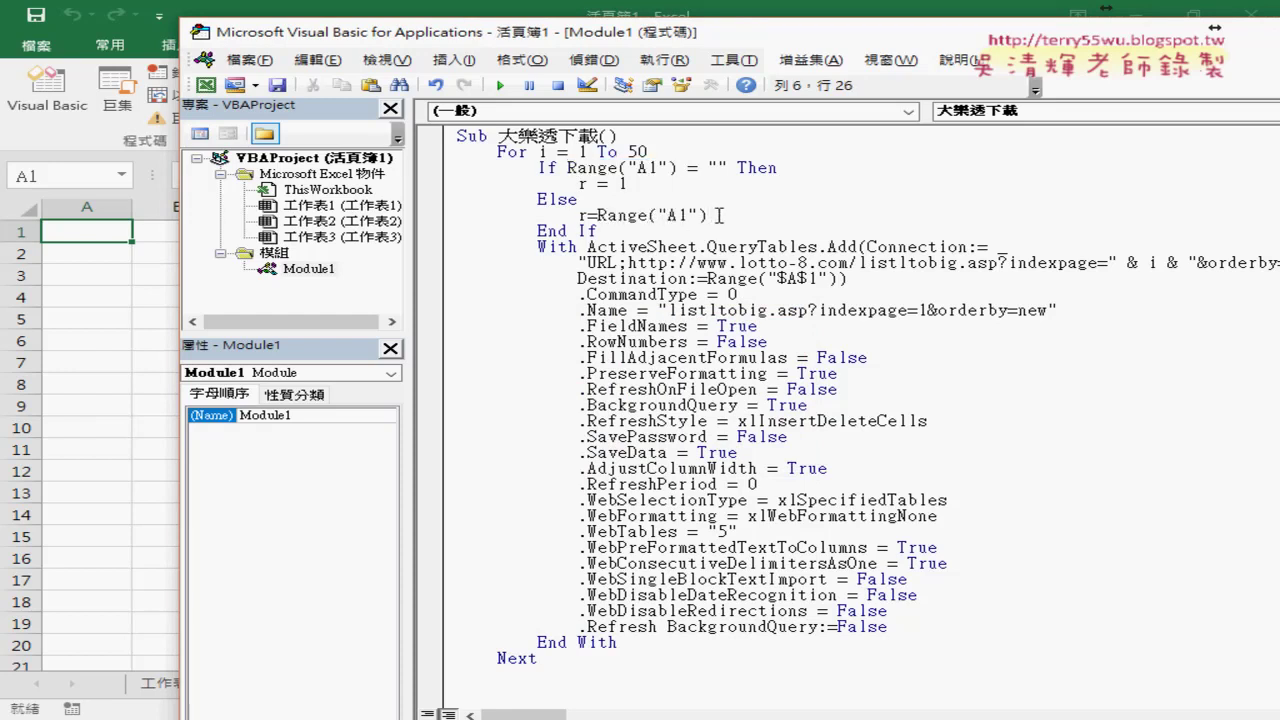
type(".end ")
type("(xlDown ")
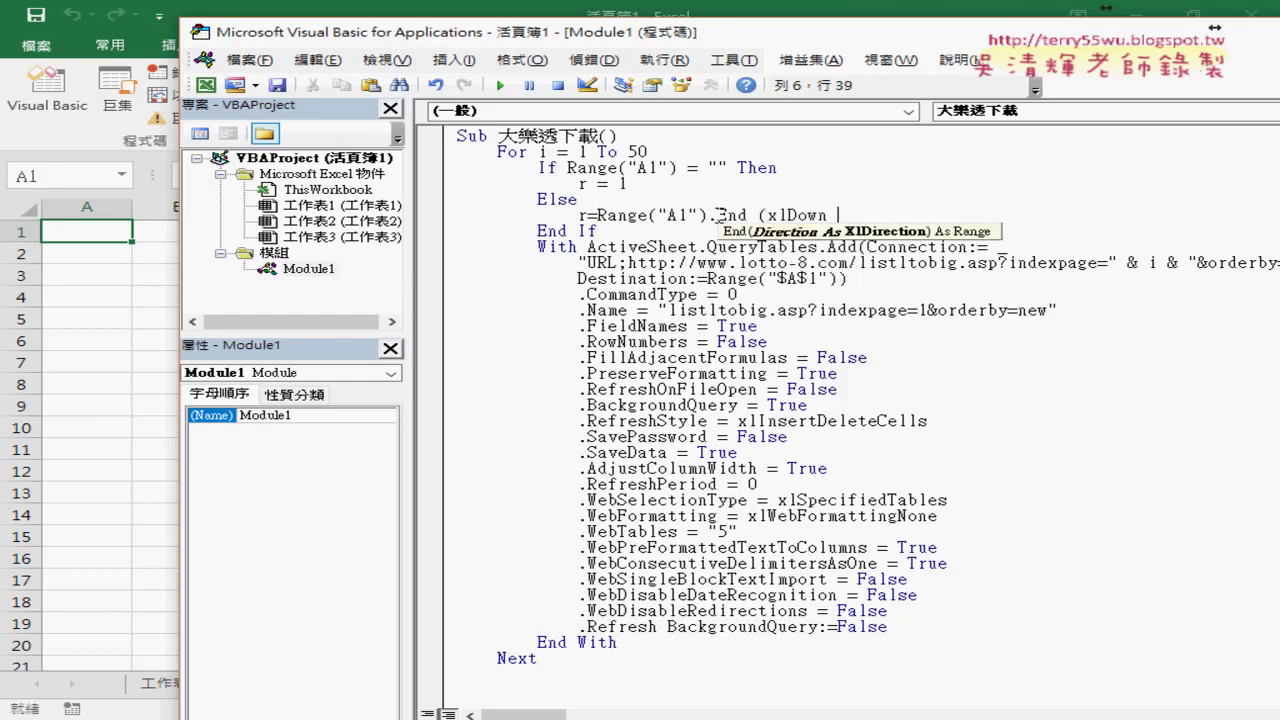
type(").")
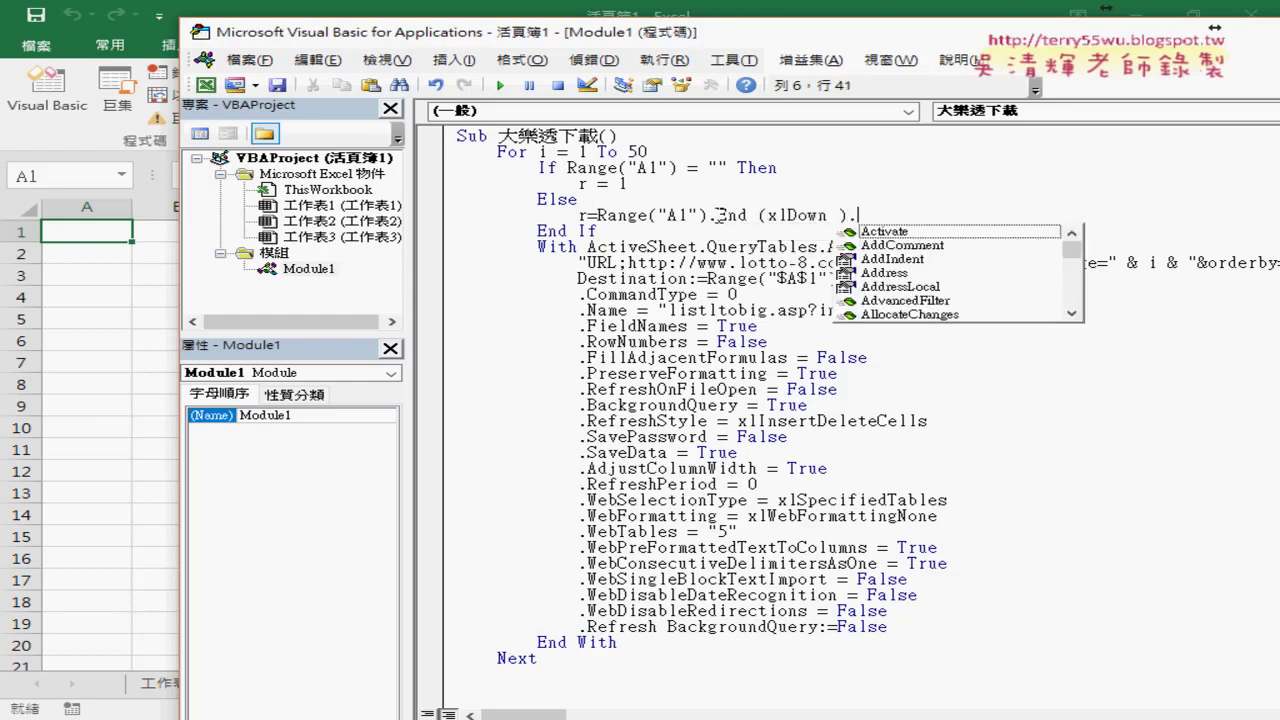
type("row")
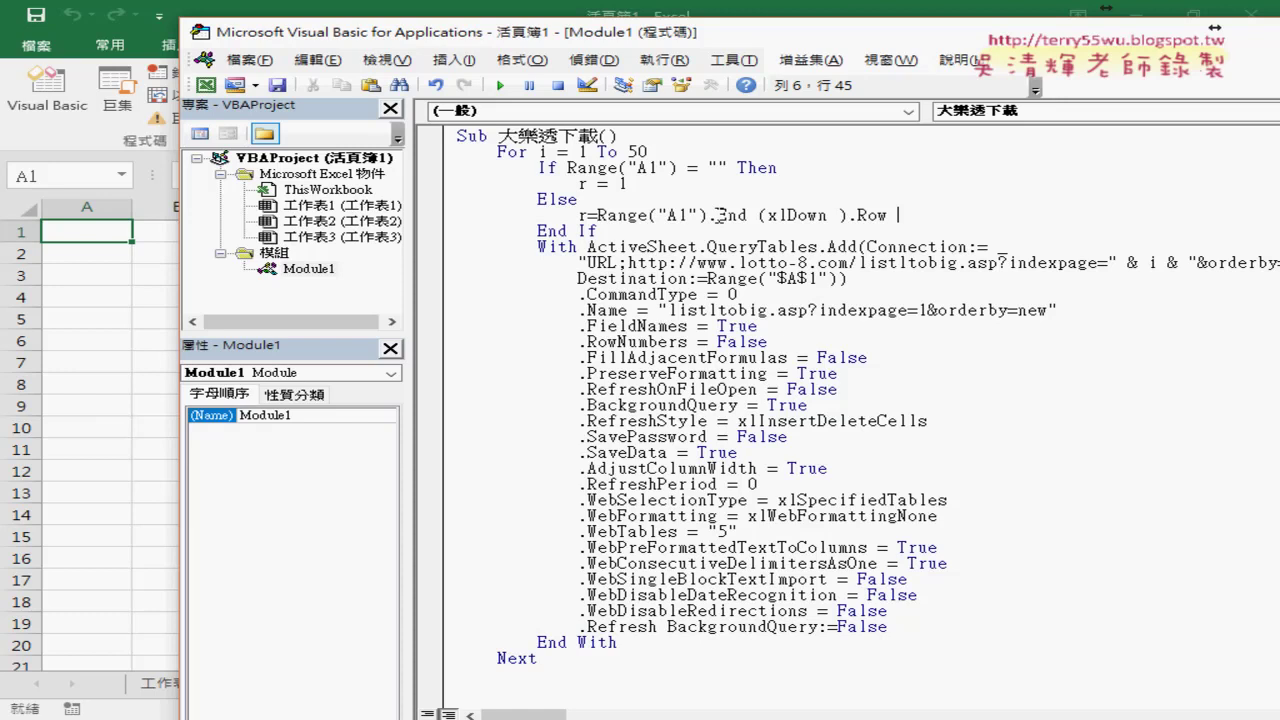
type("+1")
left_click_drag(597, 231, 427, 172)
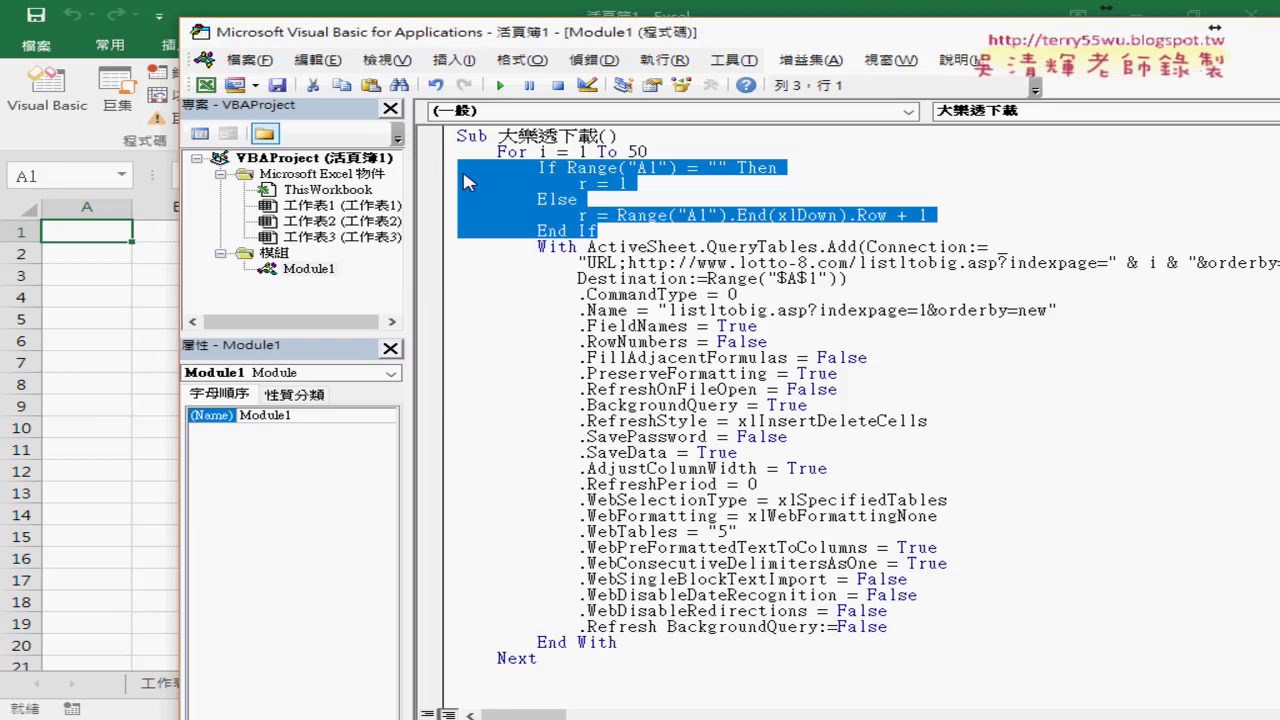
Add the comment line '1. above the For i = 1 To 50 loop
left_click_drag(647, 152, 499, 152)
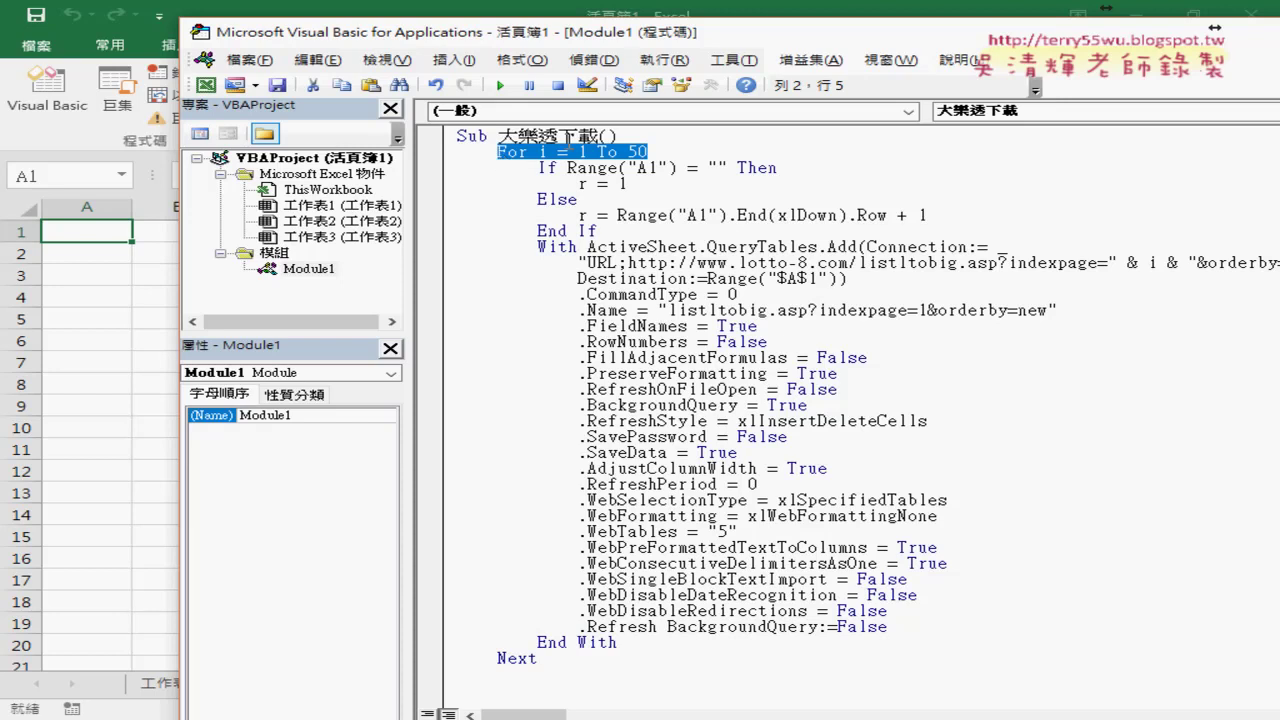
left_click(632, 137)
key("Return")
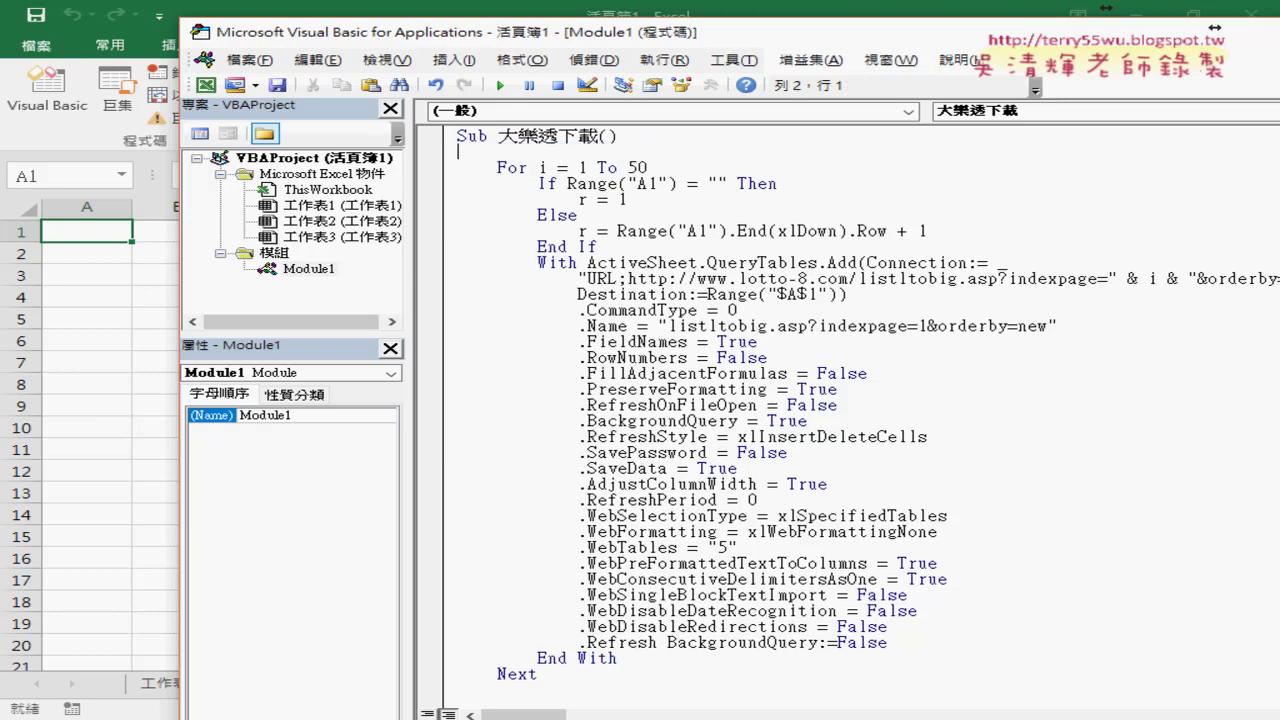
key("Tab")
type("'1.")
Add '2. above the If block and '3. above the With query block
key("Down")
key("End")
key("Return")
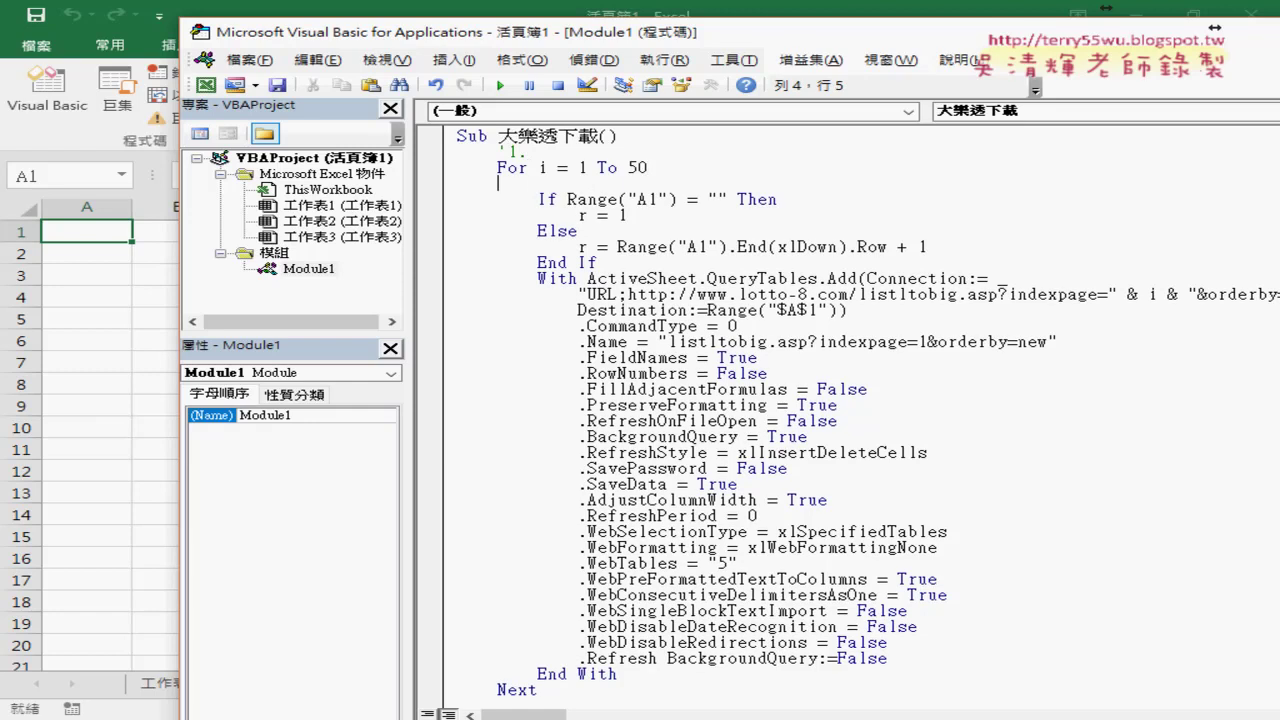
key("Tab")
type("'2.")
left_click(622, 262)
key("Return")
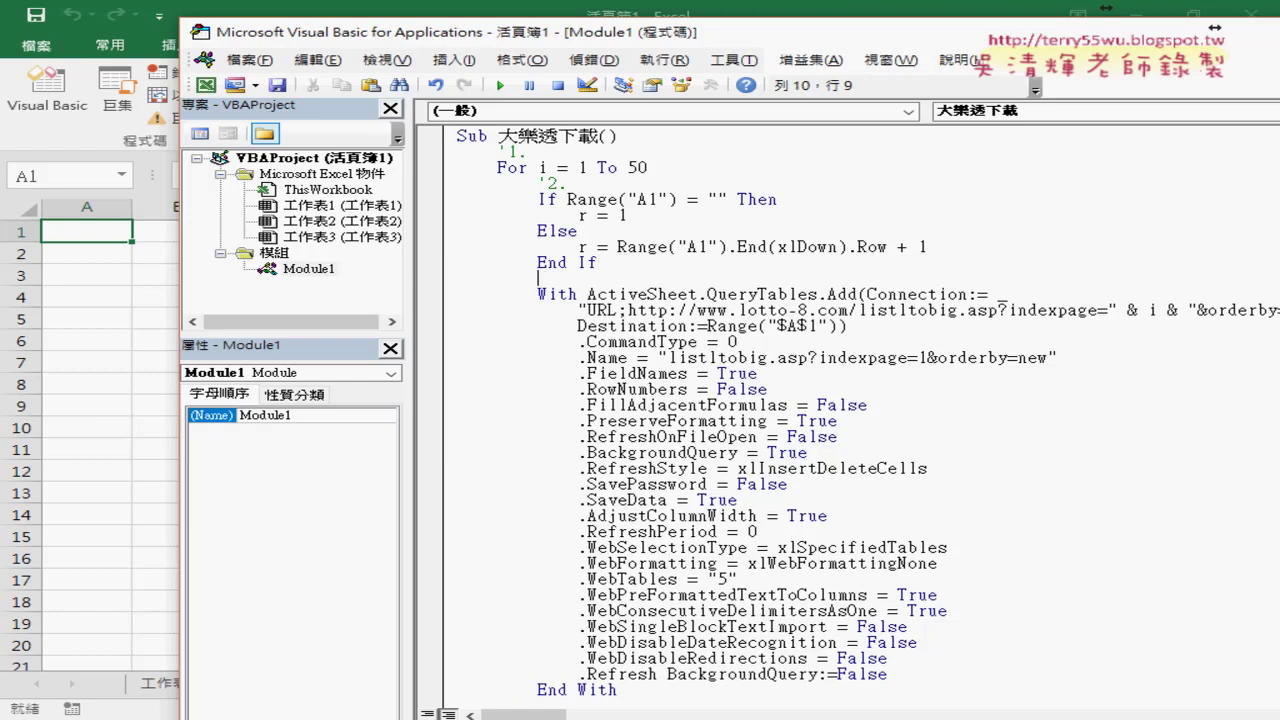
type("'3.")
double_click(814, 325)
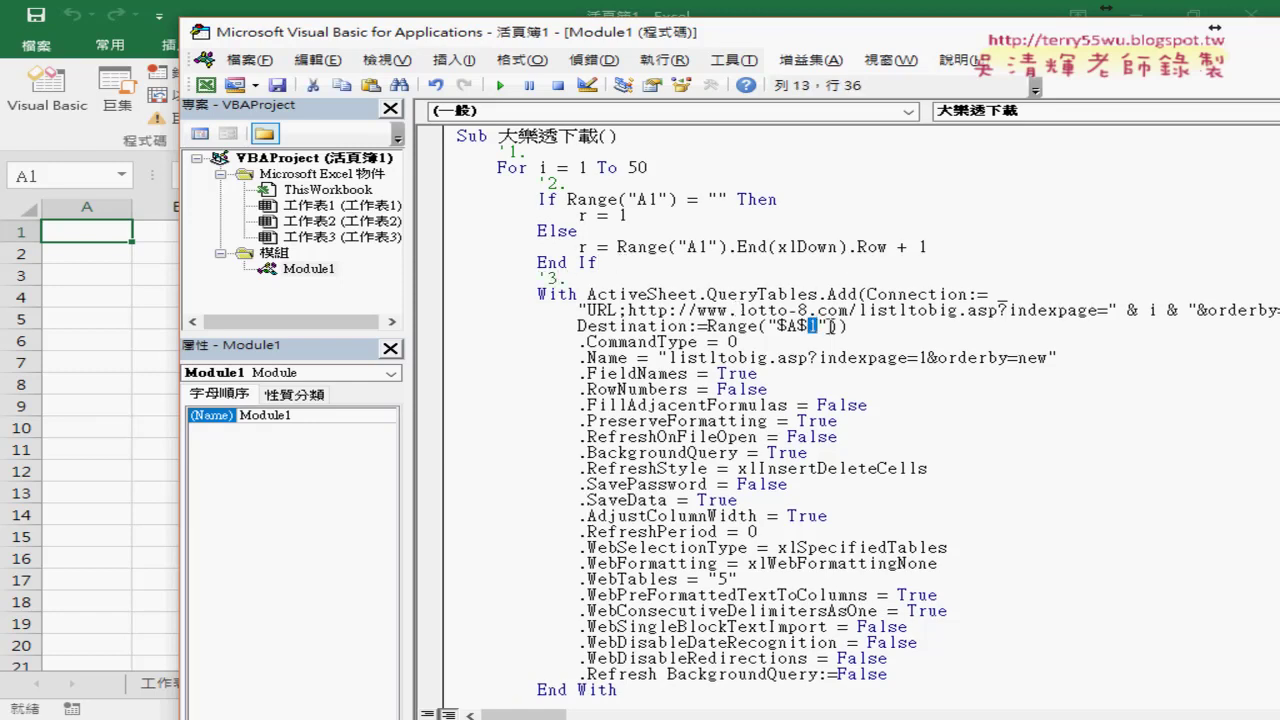
key("Delete")
key("Right")
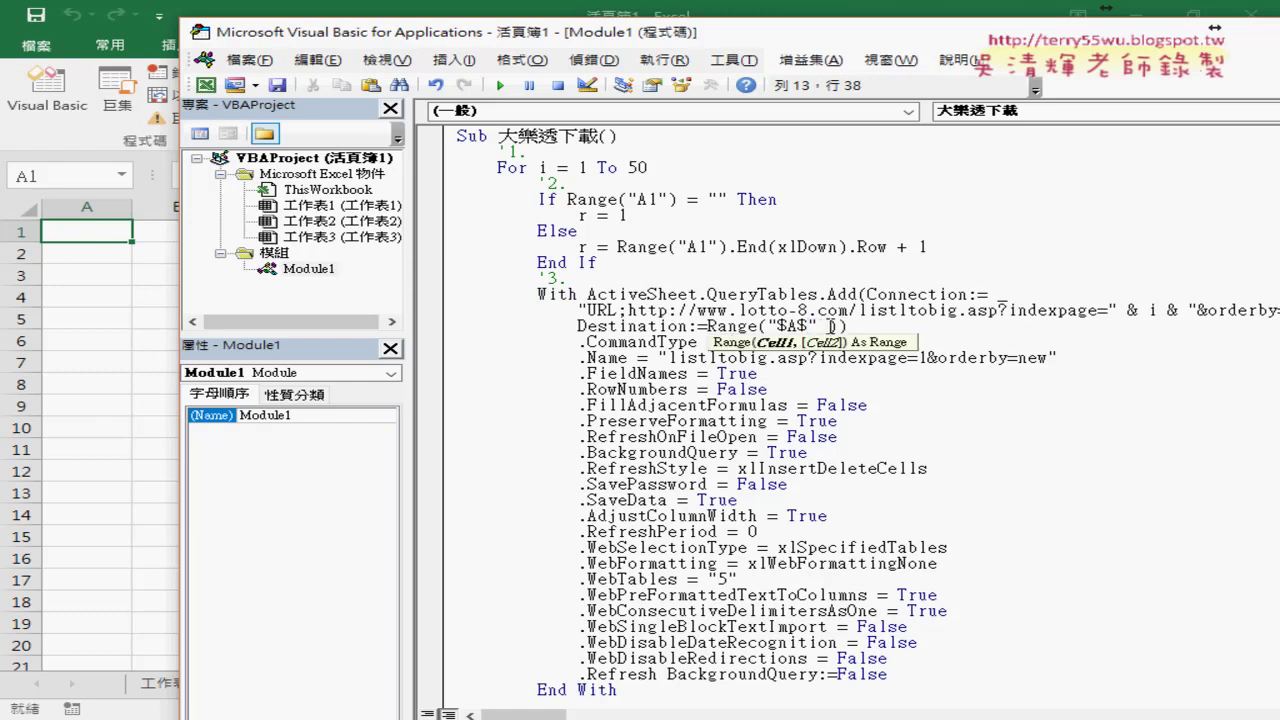
type("& r")
key("Down")
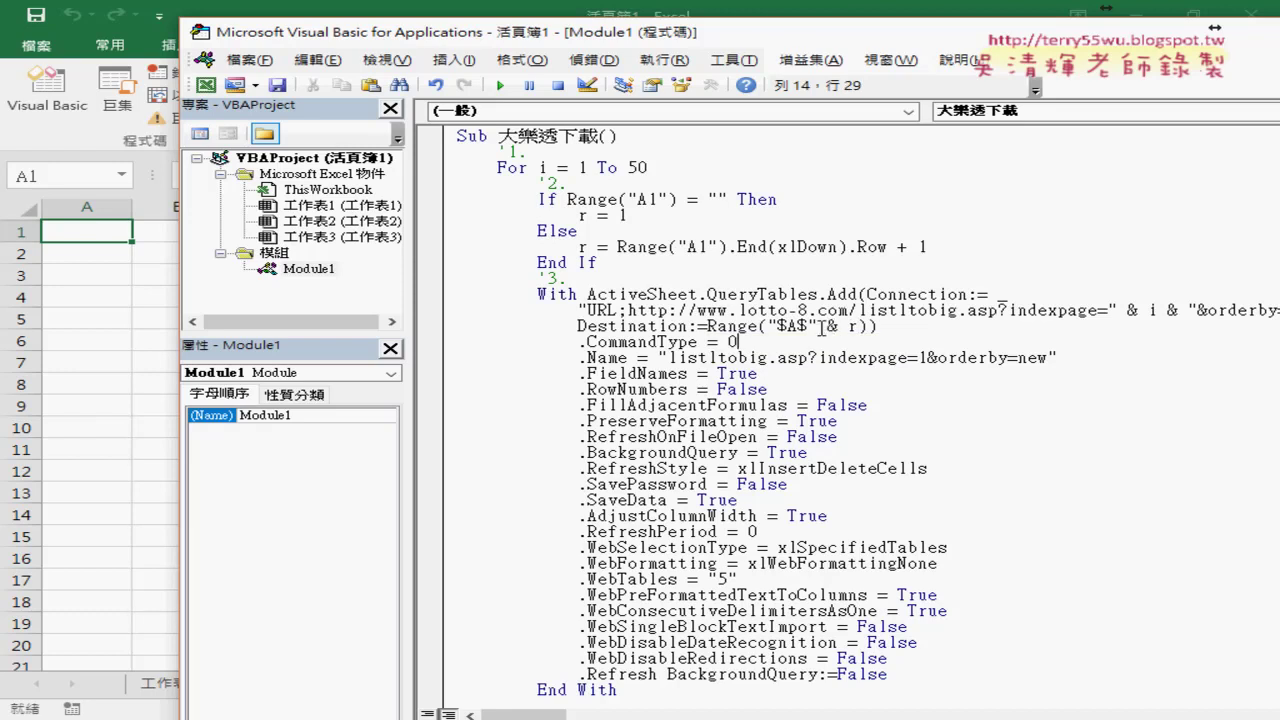
left_click_drag(818, 326, 858, 328)
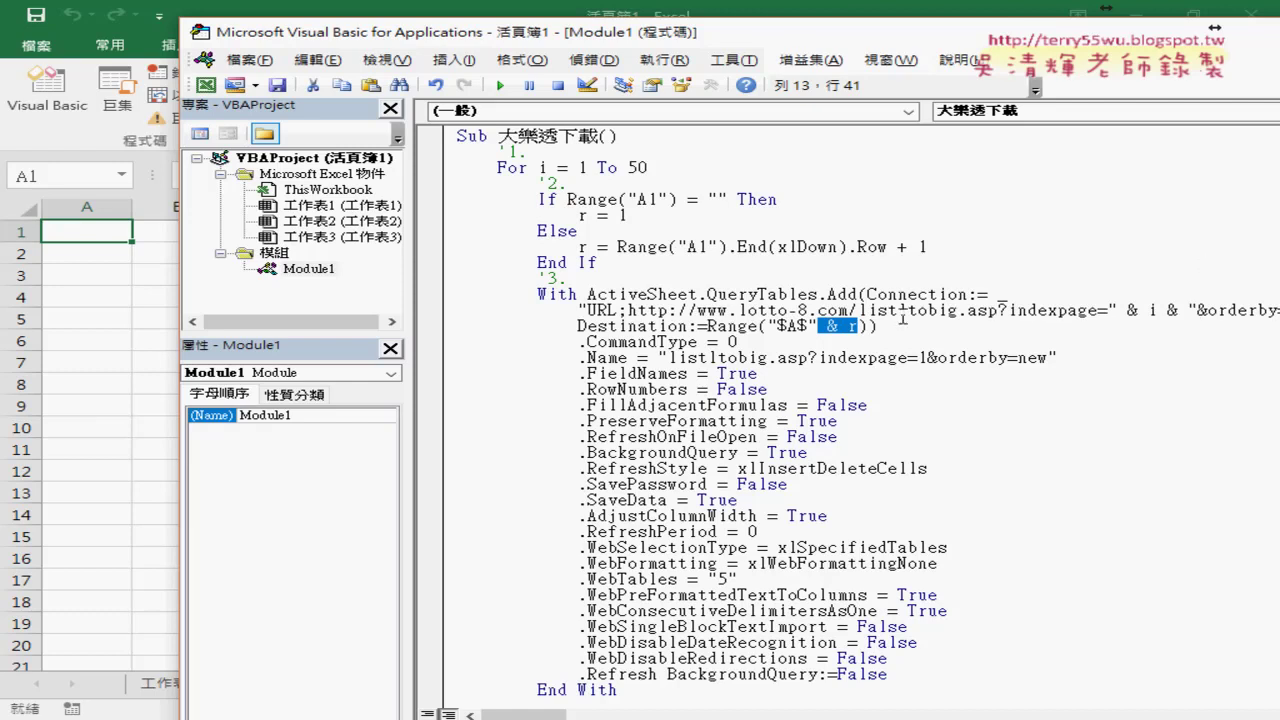
key("Delete")
key("Left")
type("1")
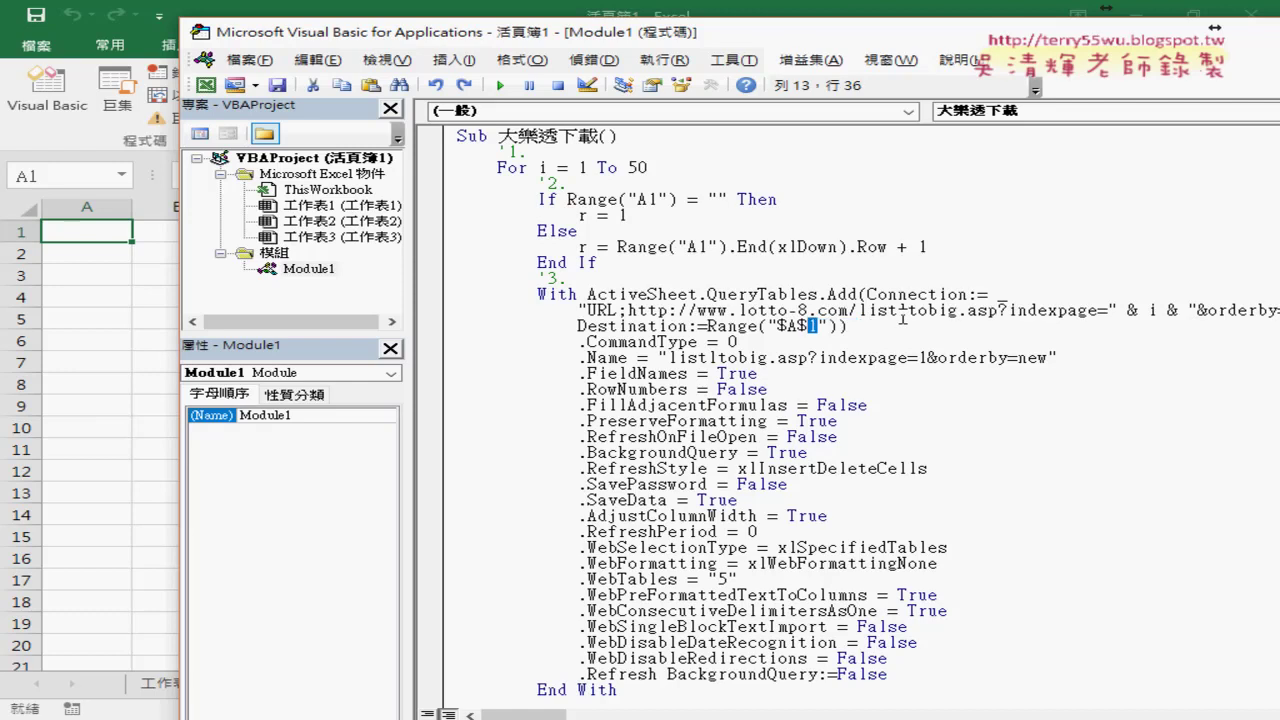
left_click(818, 326)
left_click_drag(777, 326, 816, 326)
Replace the row 1 in the Destination so it reads Range("$A$" & r)
left_click(818, 326)
key("shift+Left")
left_click_drag(410, 365, 298, 365)
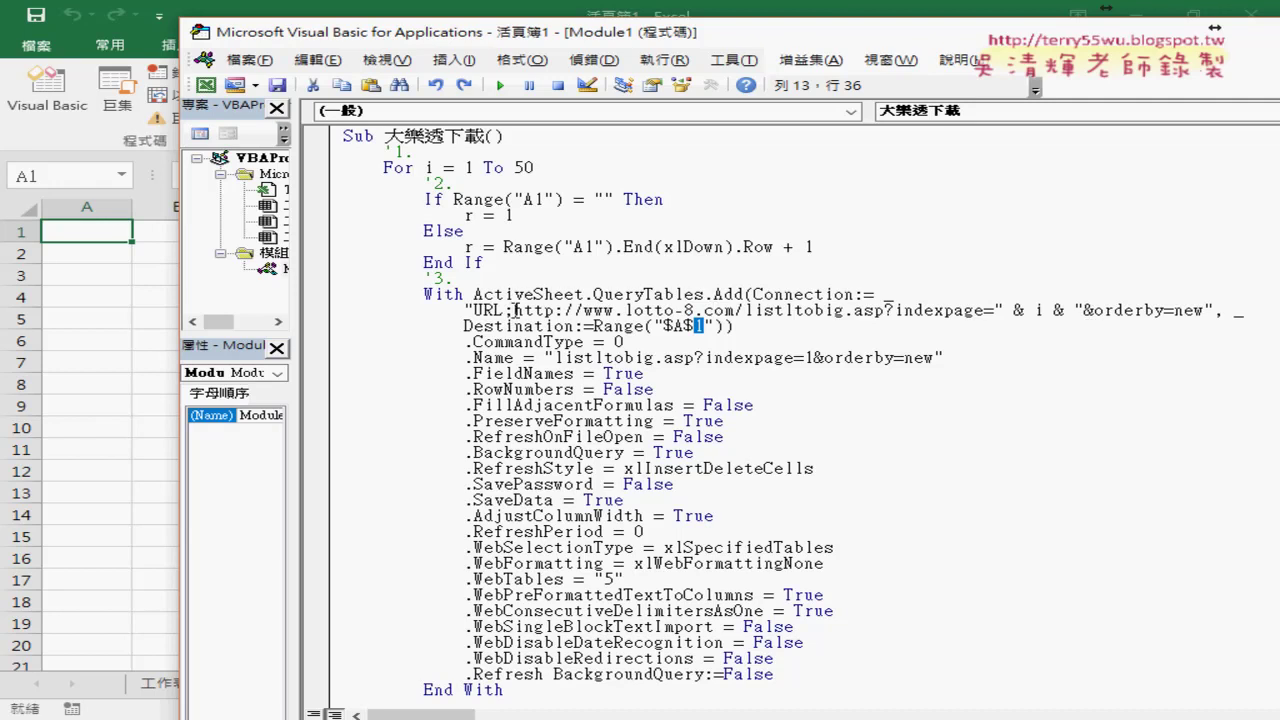
left_click_drag(474, 311, 1205, 313)
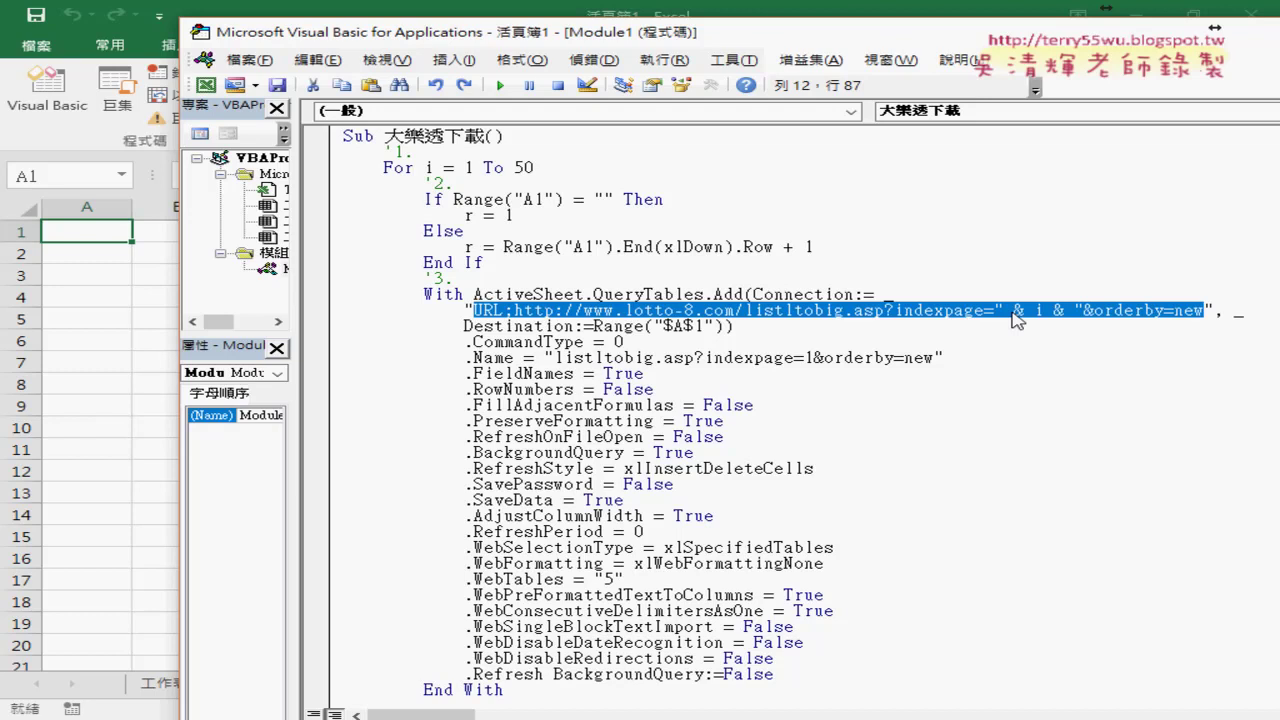
double_click(703, 326)
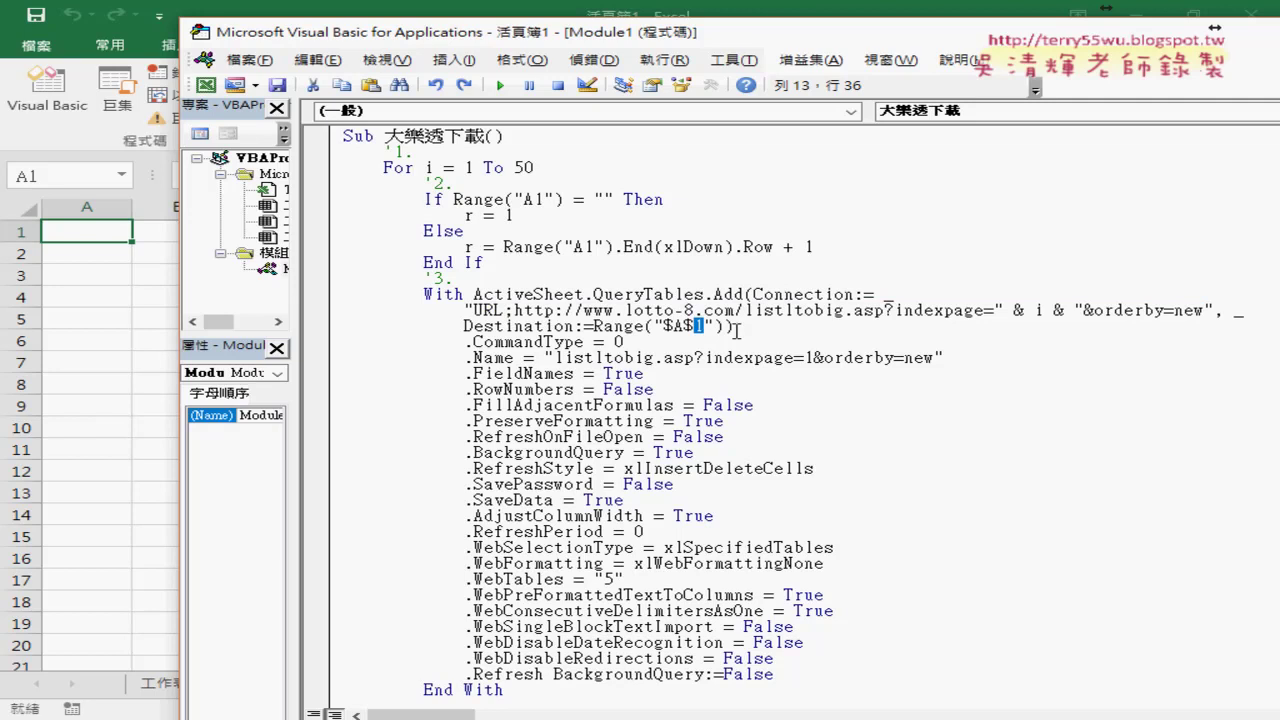
type("\" ")
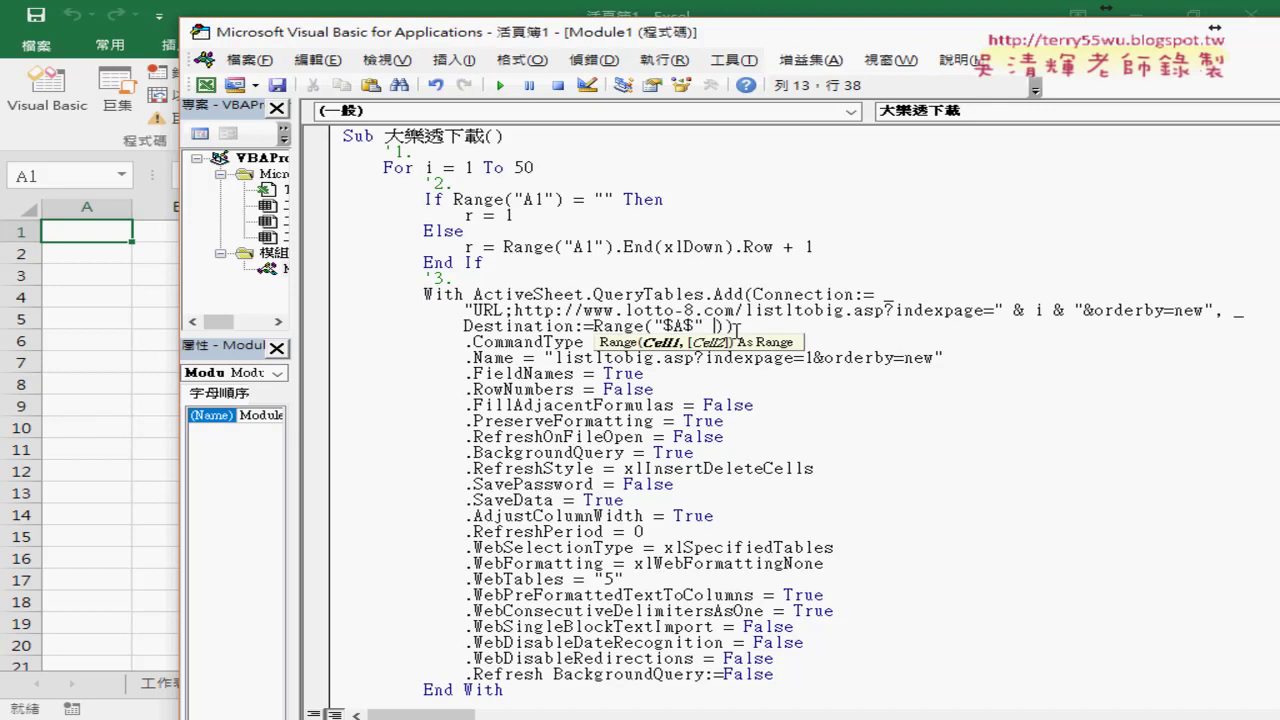
type("&")
type(" r")
key("Down")
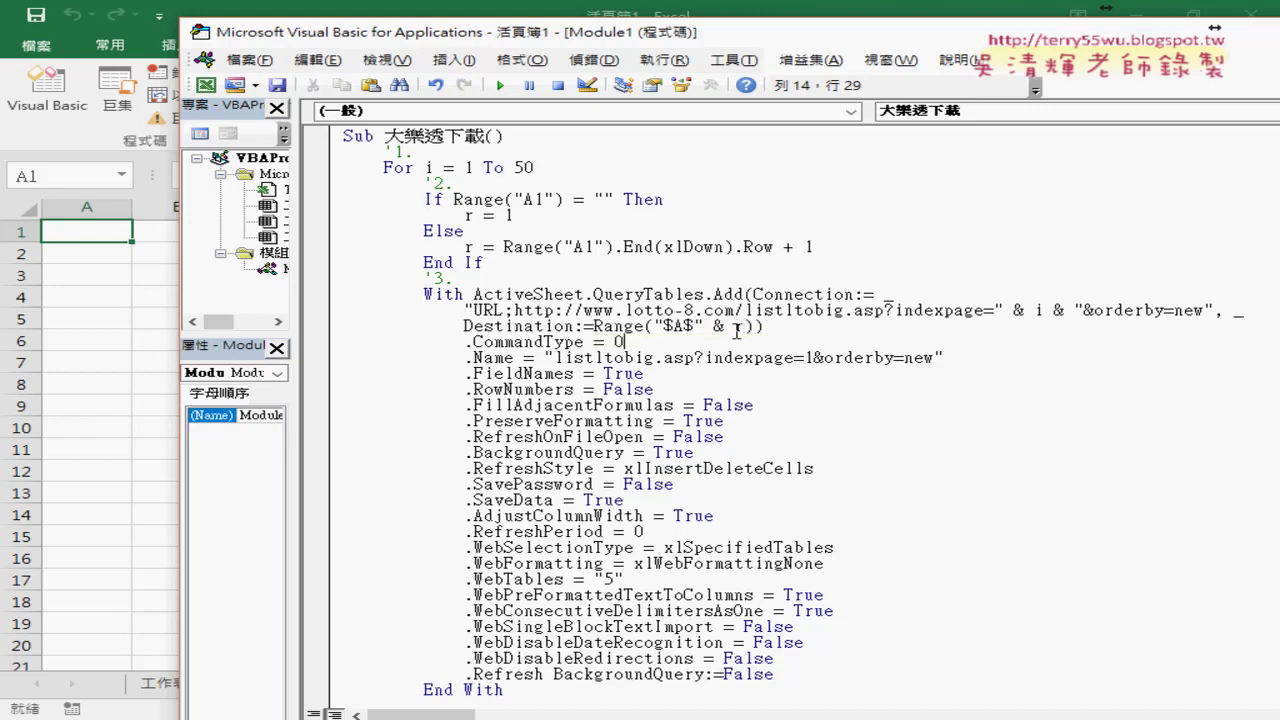
left_click_drag(744, 327, 713, 327)
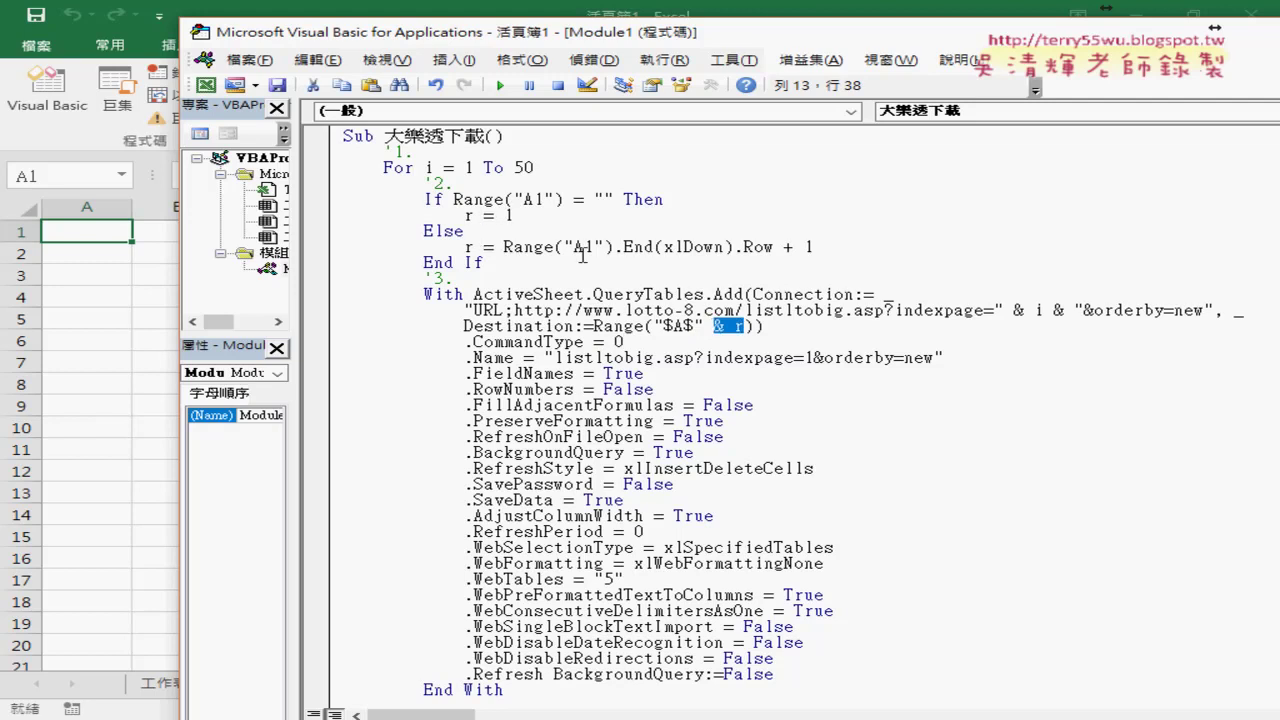
double_click(509, 216)
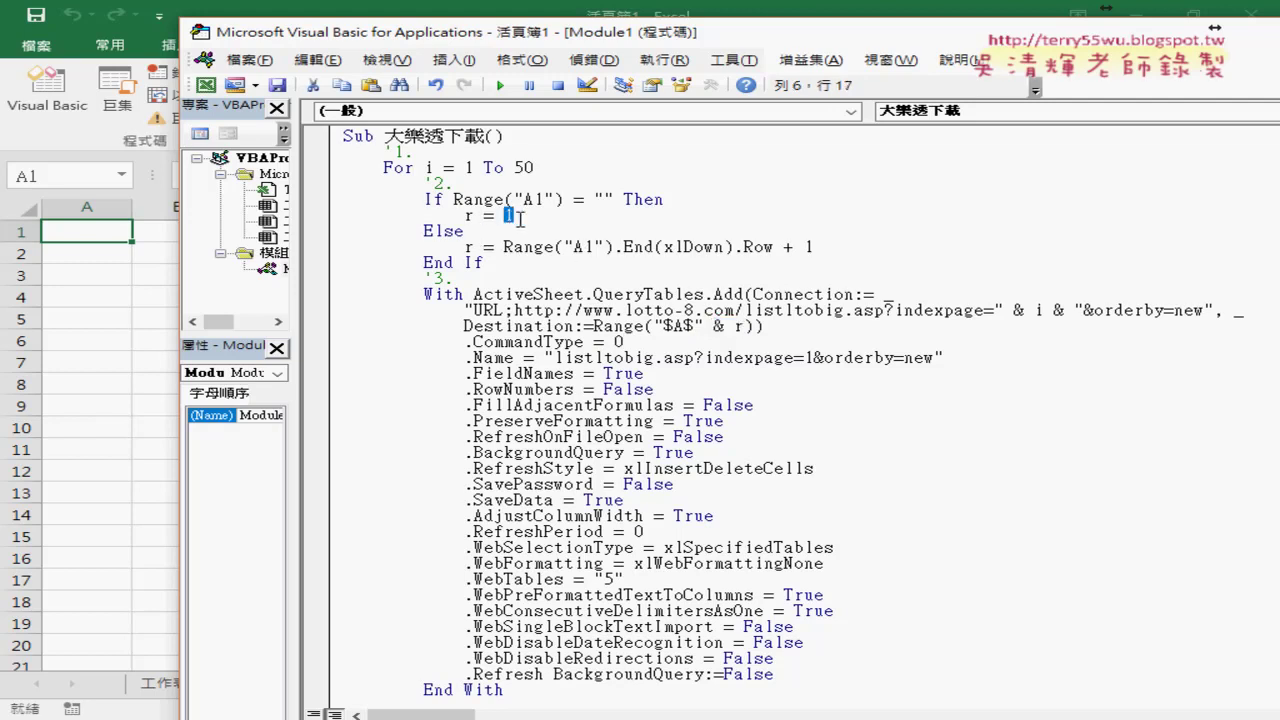
double_click(718, 327)
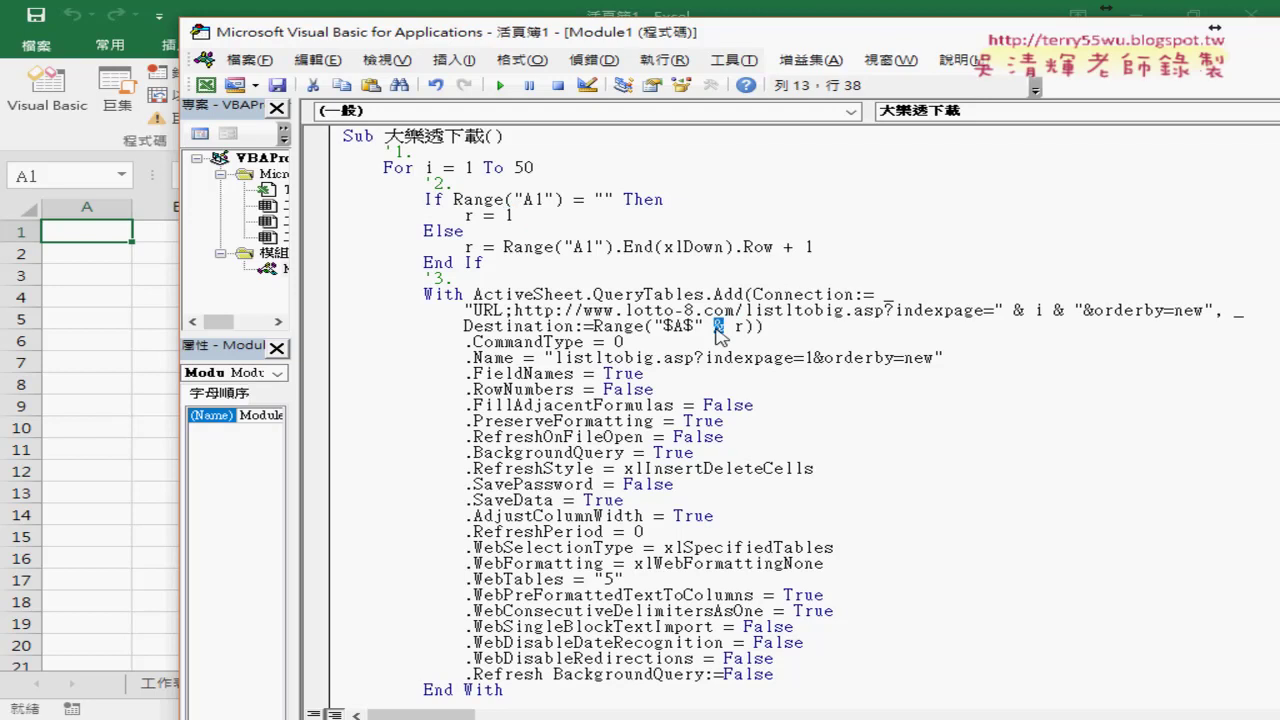
left_click(509, 217)
mouse_move(545, 223)
left_mouse_down()
mouse_move(638, 264)
mouse_move(628, 270)
mouse_move(704, 266)
mouse_move(704, 286)
mouse_move(730, 258)
left_mouse_up()
left_click_drag(736, 244, 737, 258)
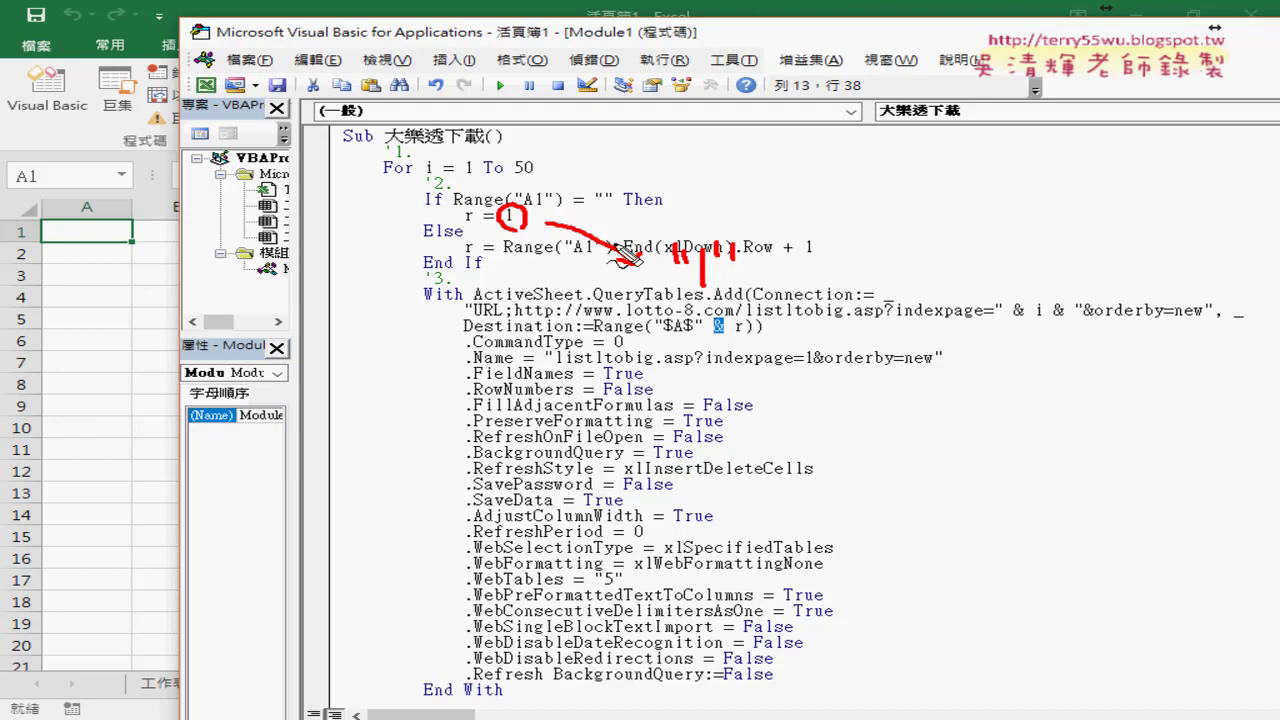
left_click_drag(711, 342, 724, 343)
left_click_drag(688, 291, 735, 289)
left_click_drag(702, 320, 703, 332)
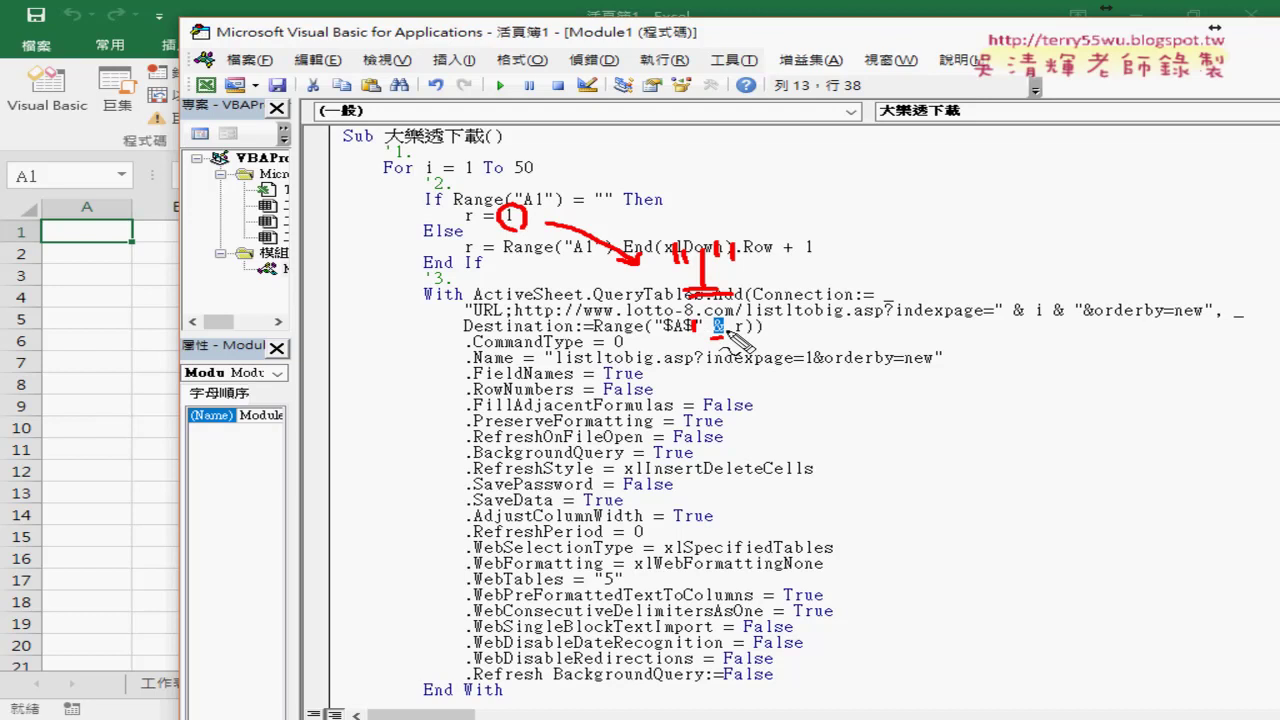
key("Escape")
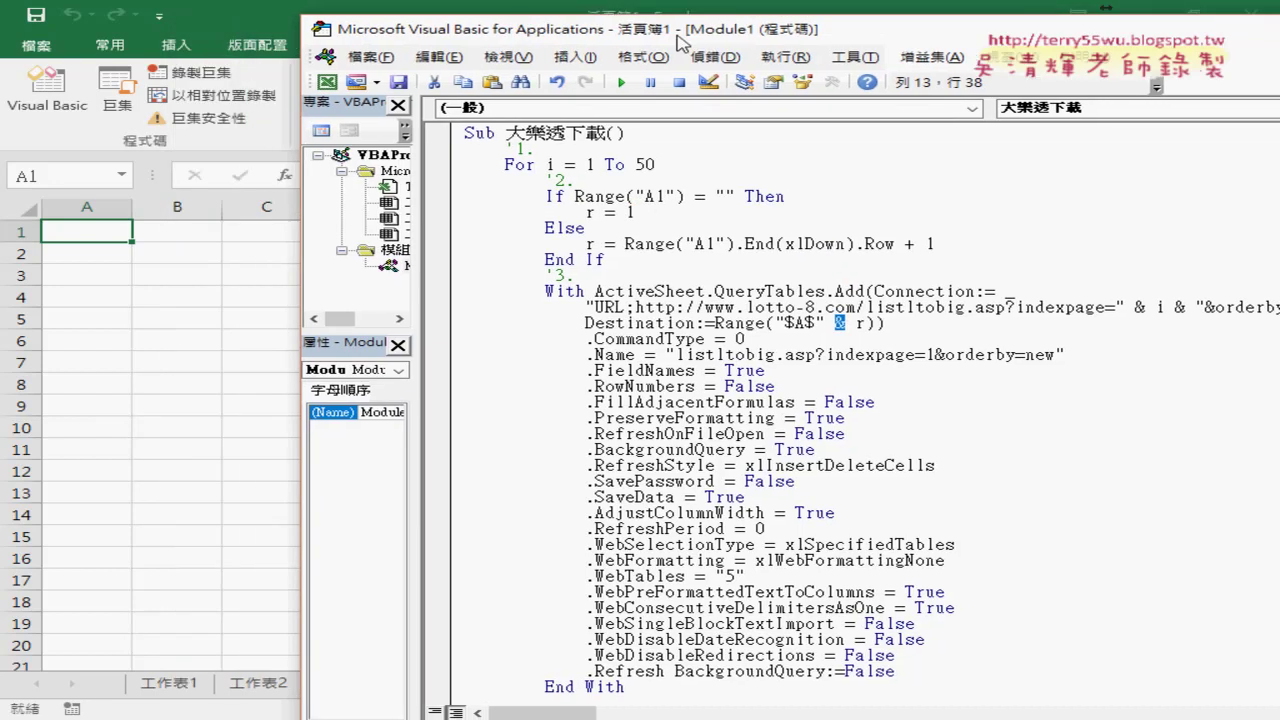
Rearrange the VBA window and step the macro with F8 through the For line to r = 1
mouse_move(565, 42)
left_mouse_down()
mouse_move(708, 39)
mouse_move(623, 17)
left_mouse_up()
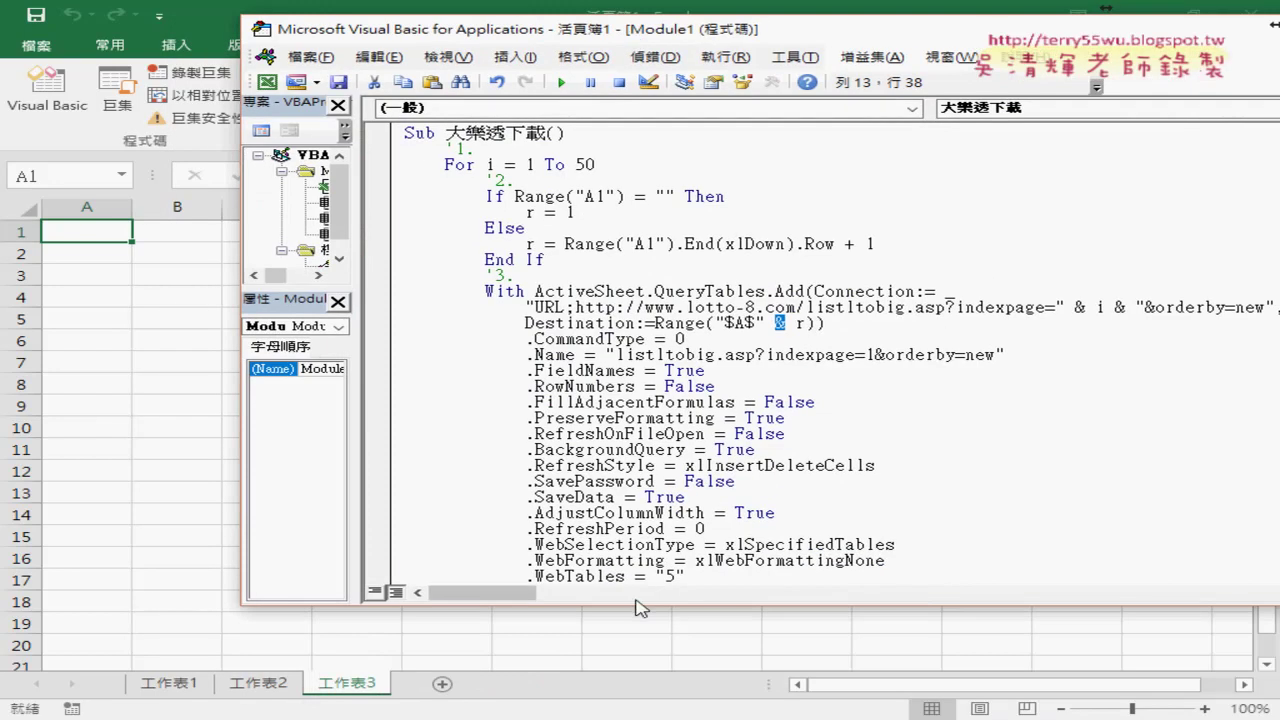
left_click_drag(640, 604, 640, 621)
left_click(565, 260)
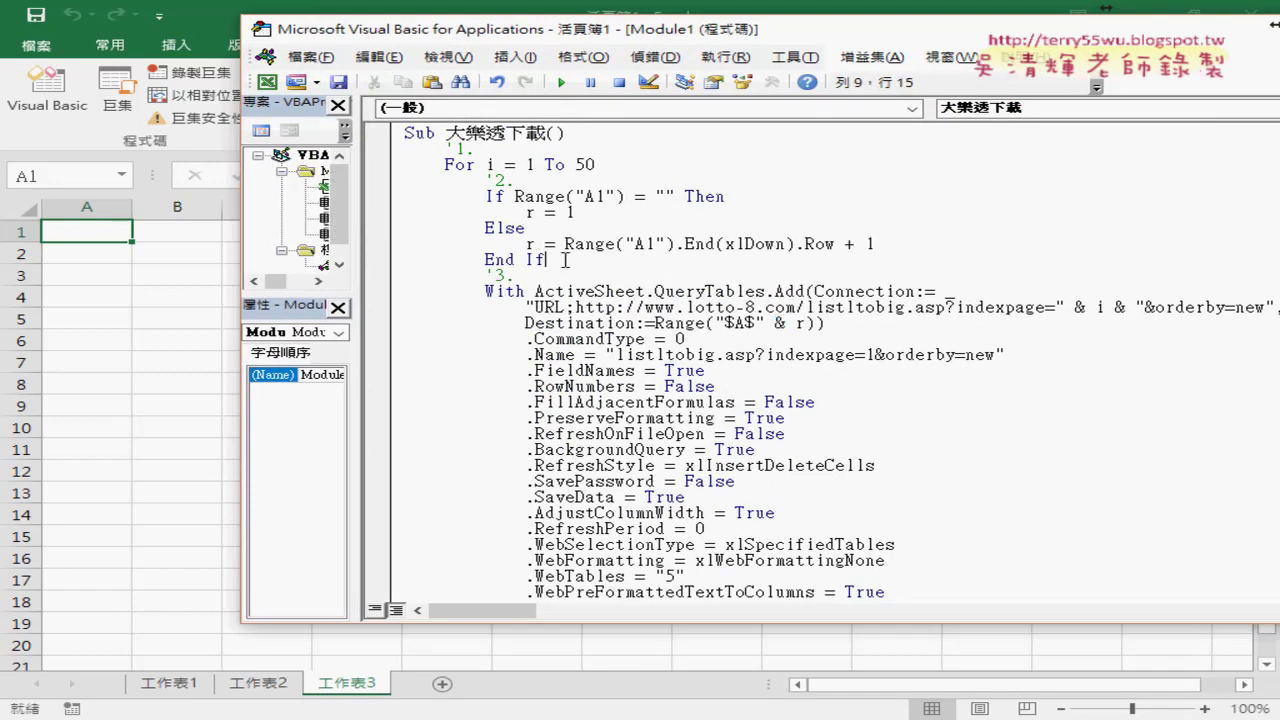
key("F8")
key("F8")
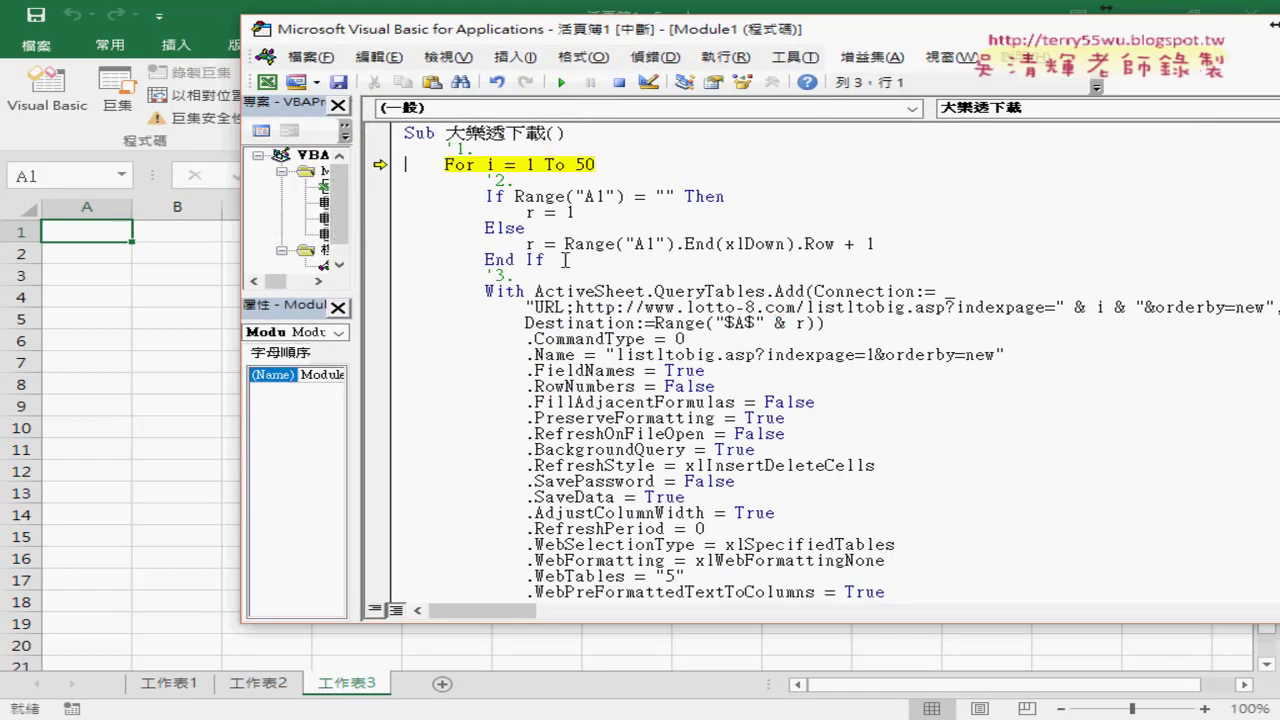
key("F8")
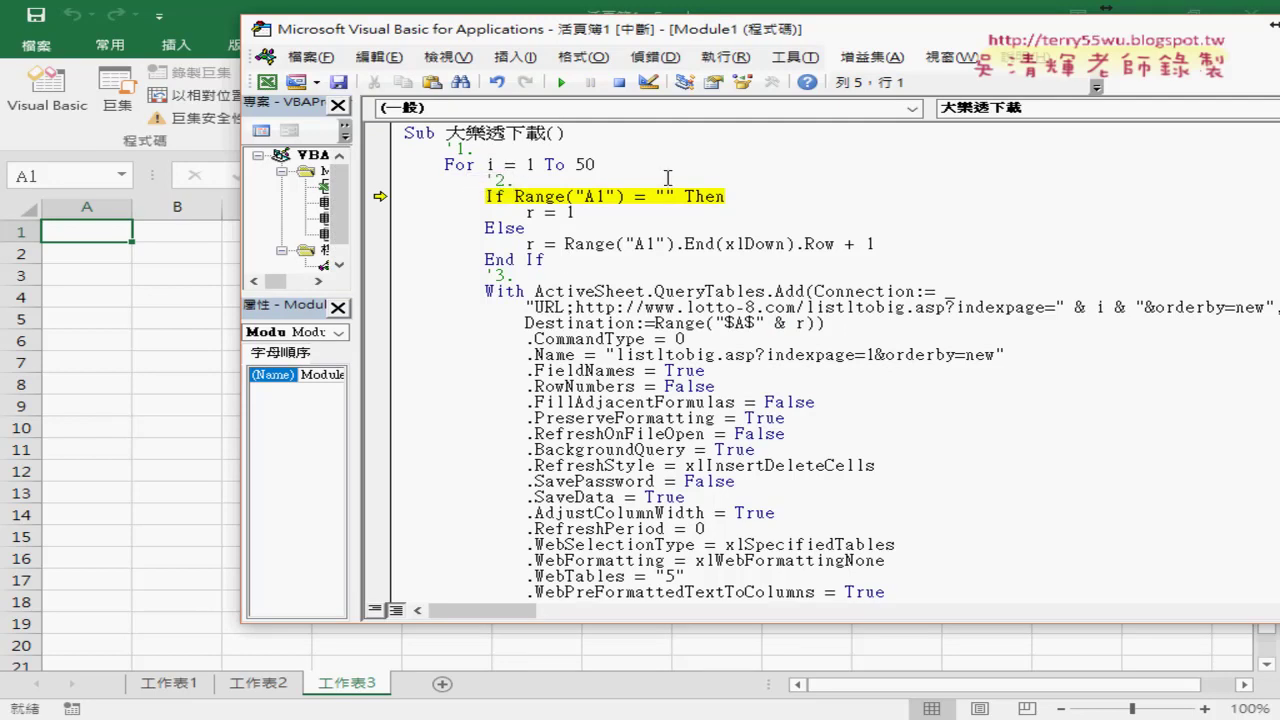
key("F8")
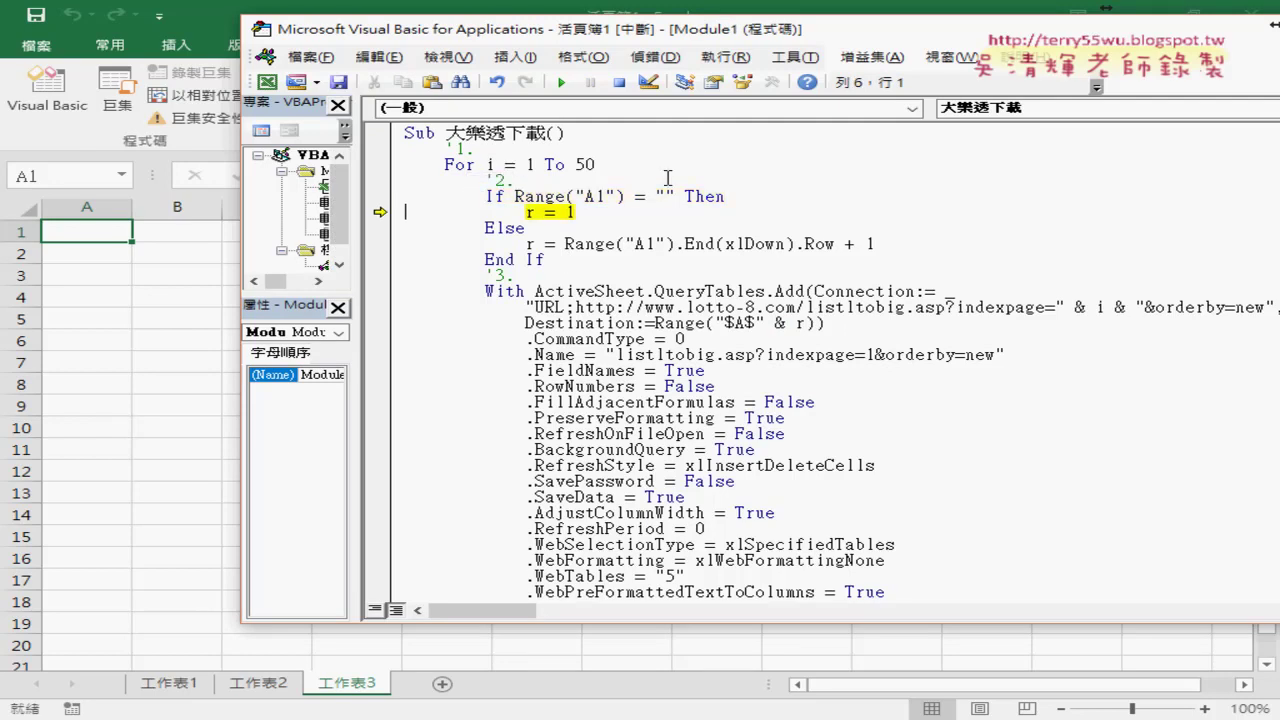
Keep stepping through the query setup until the .CommandType line raises run-time error 5
key("F8")
key("F8")
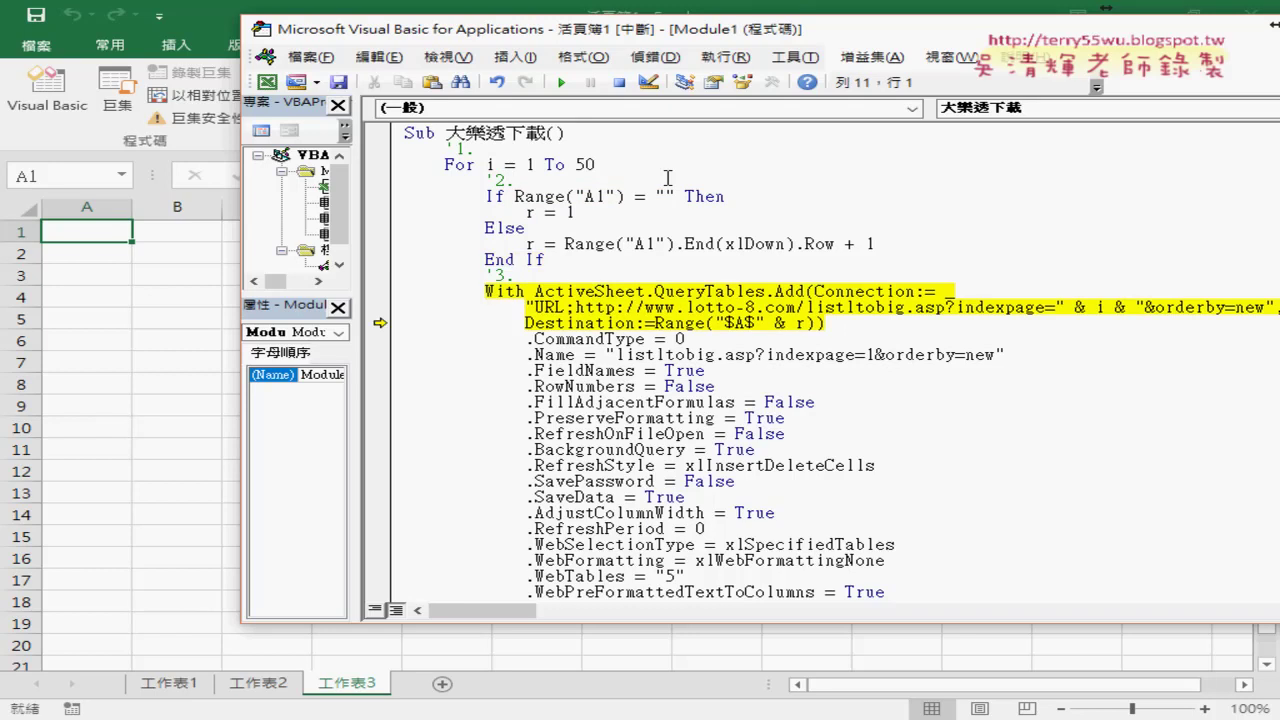
mouse_move(492, 165)
mouse_move(532, 213)
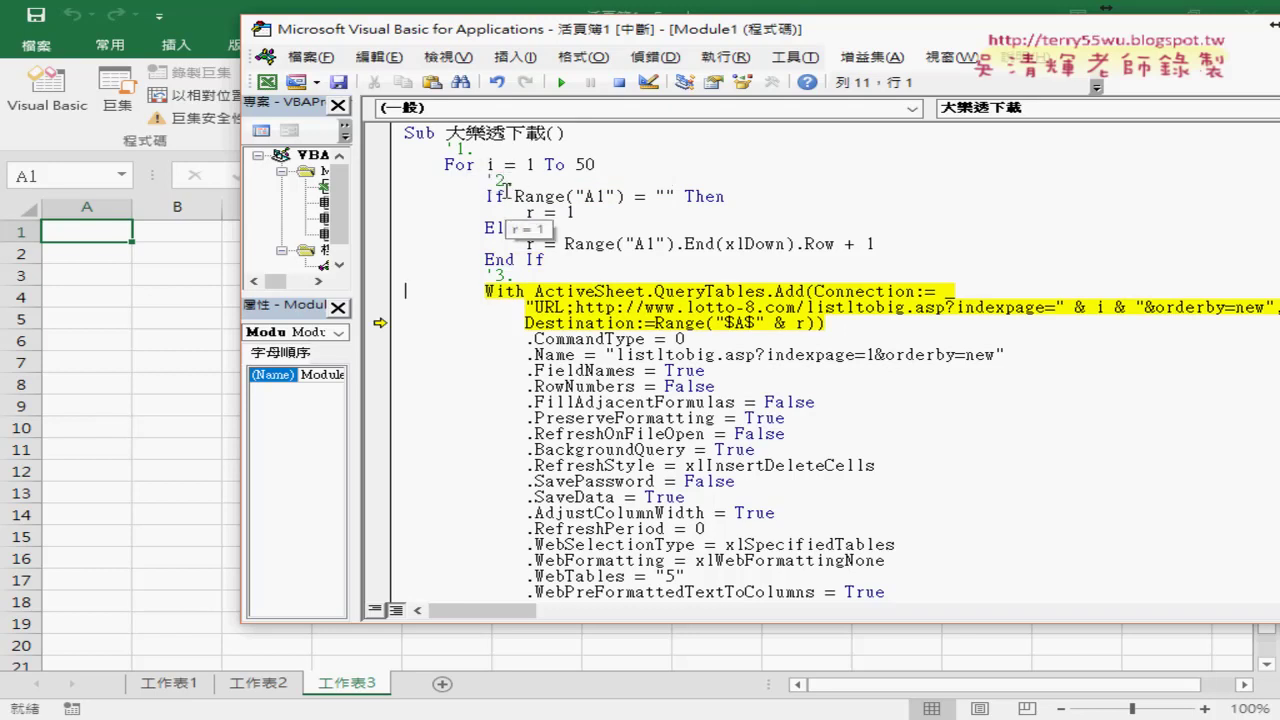
mouse_move(1100, 307)
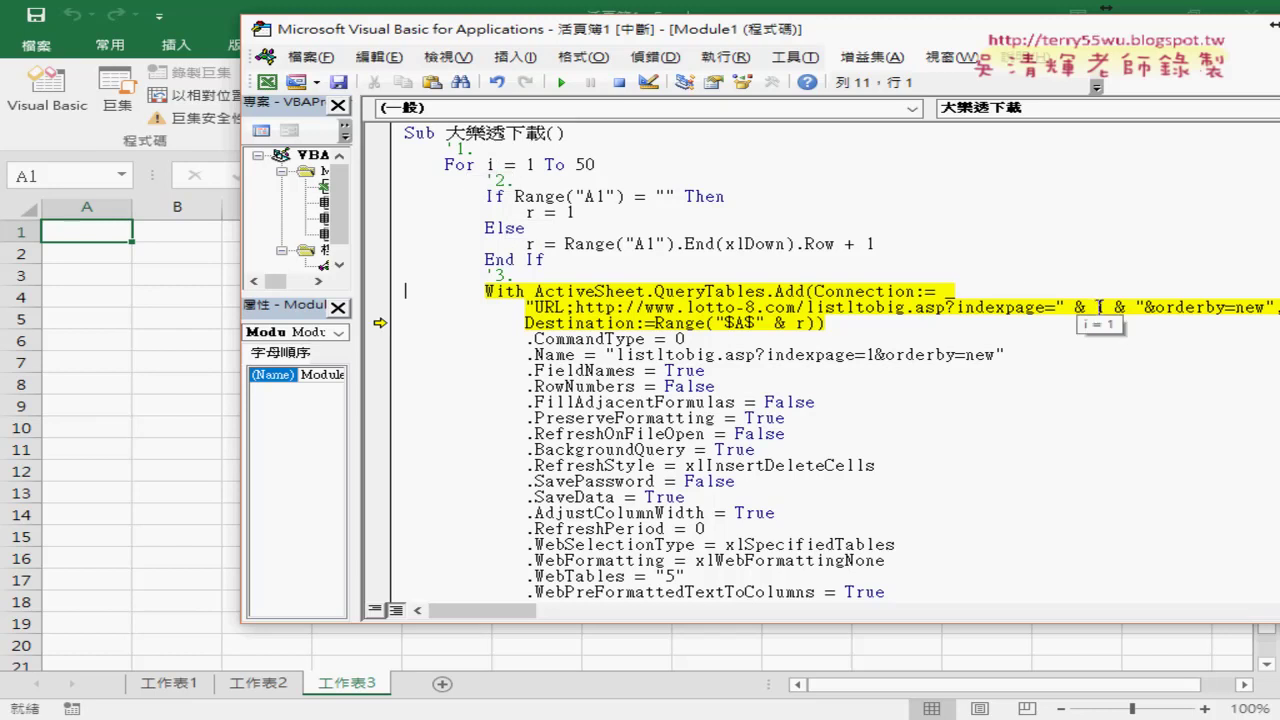
mouse_move(801, 323)
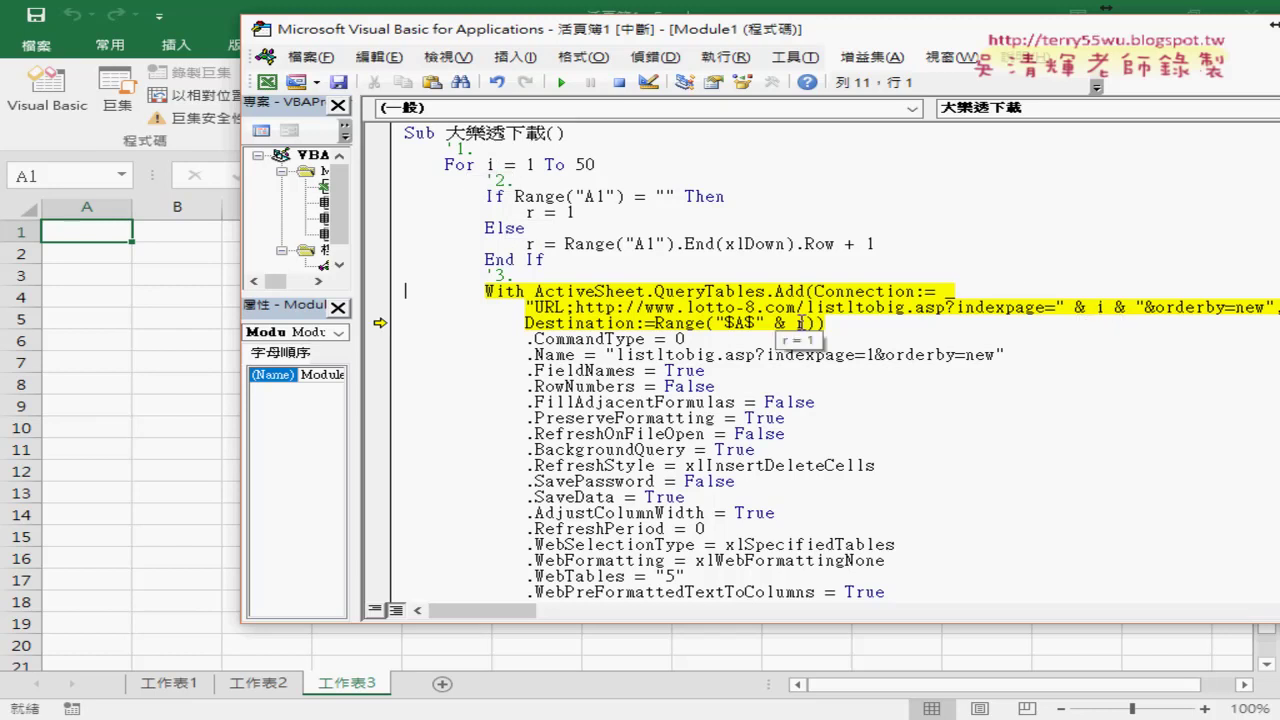
scroll(800, 323, "down", 1)
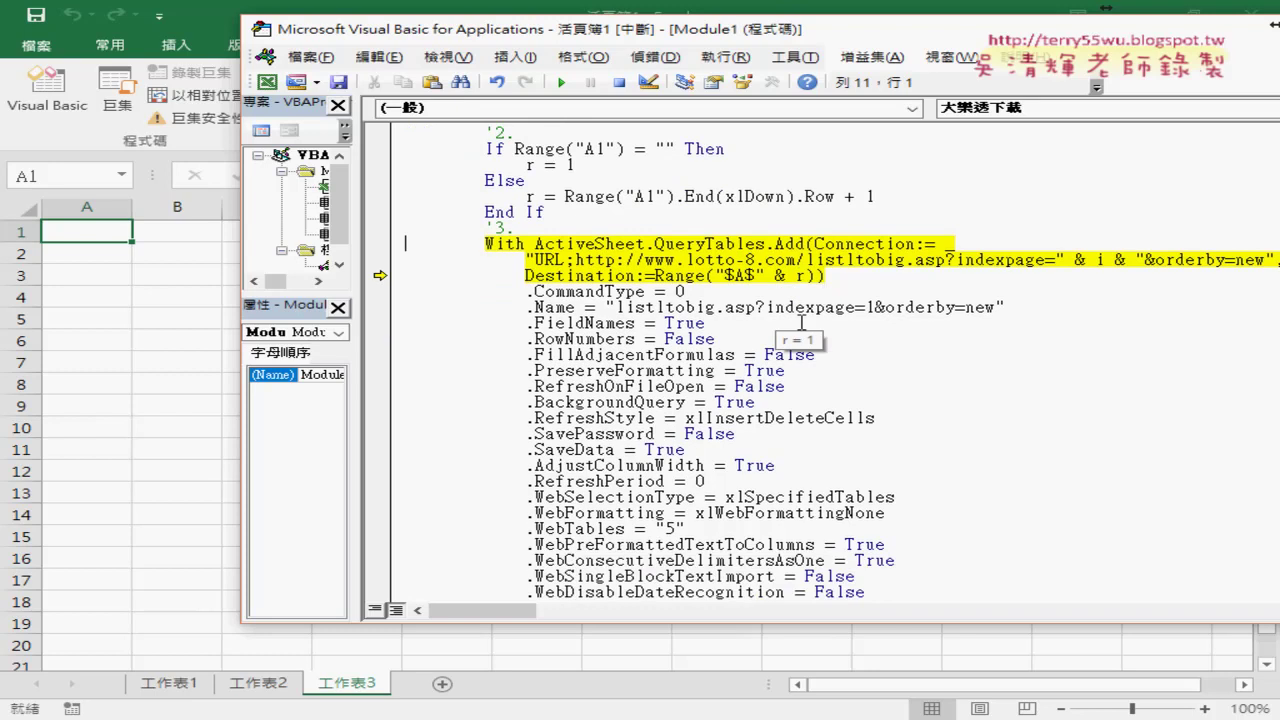
scroll(798, 318, "down", 1)
key("F8")
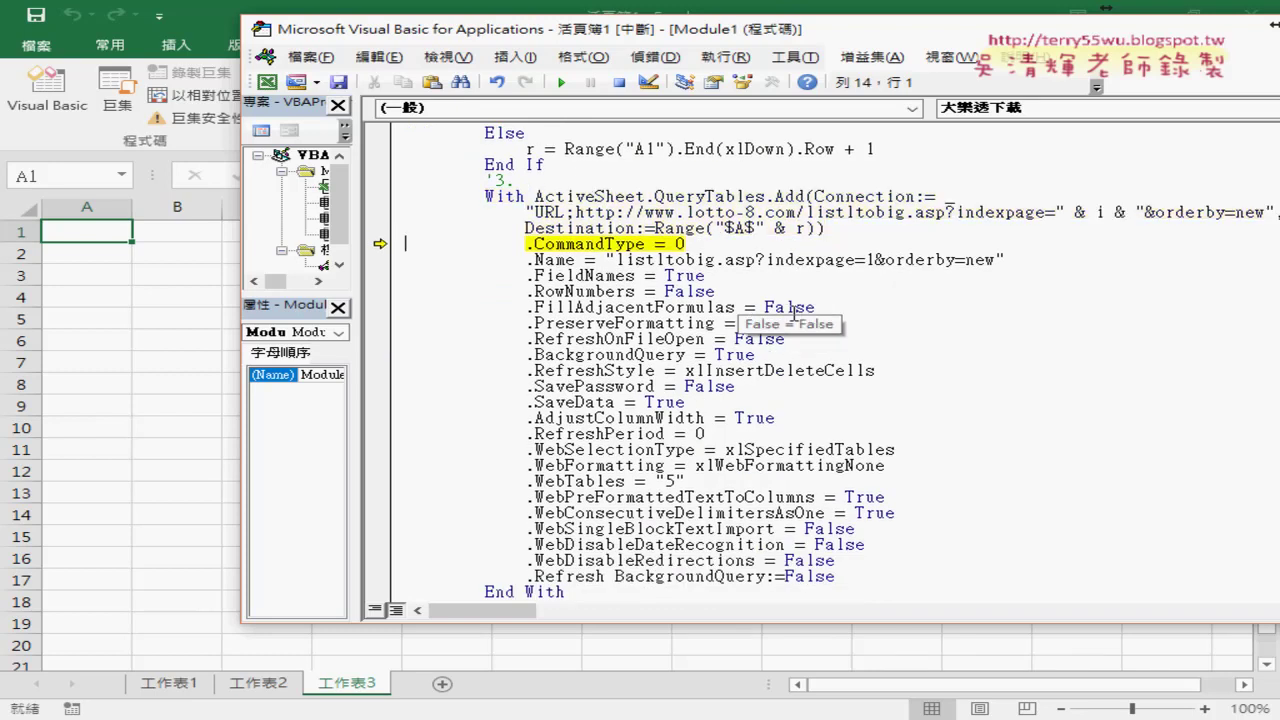
key("F8")
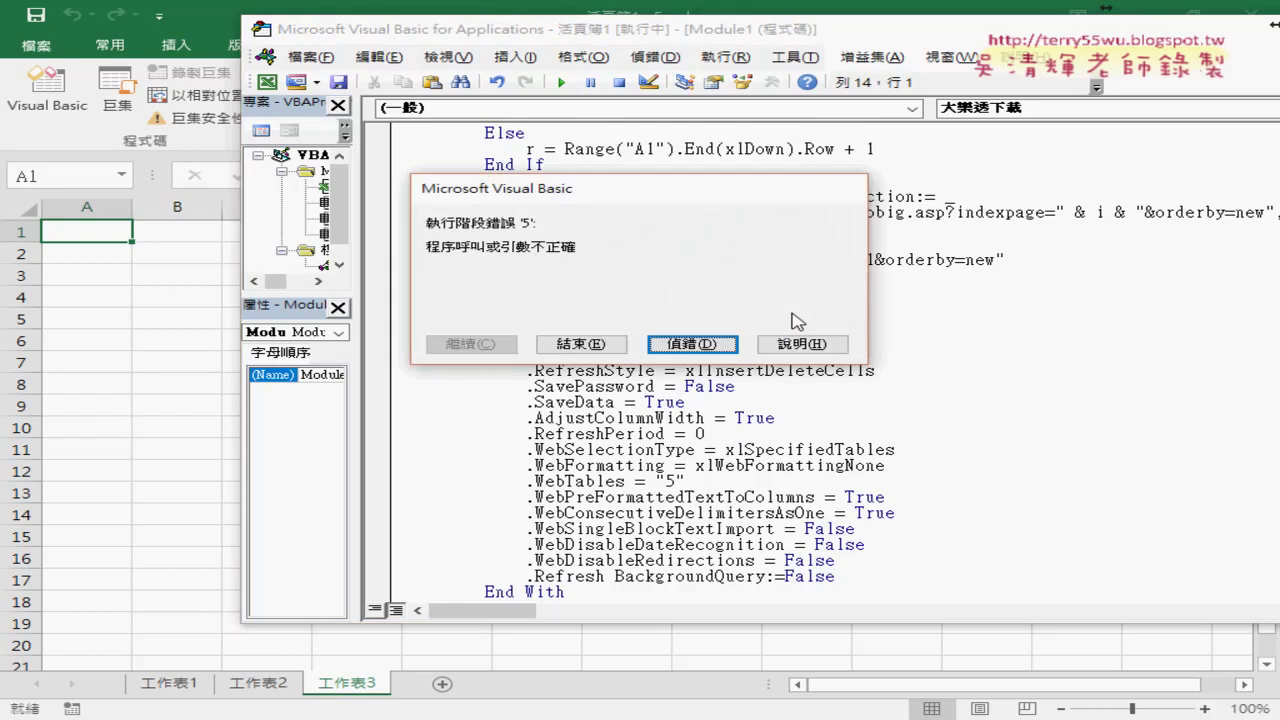
Comment out .CommandType with an apostrophe and step to End With, filling 工作表3 with page 1 results
left_click(666, 342)
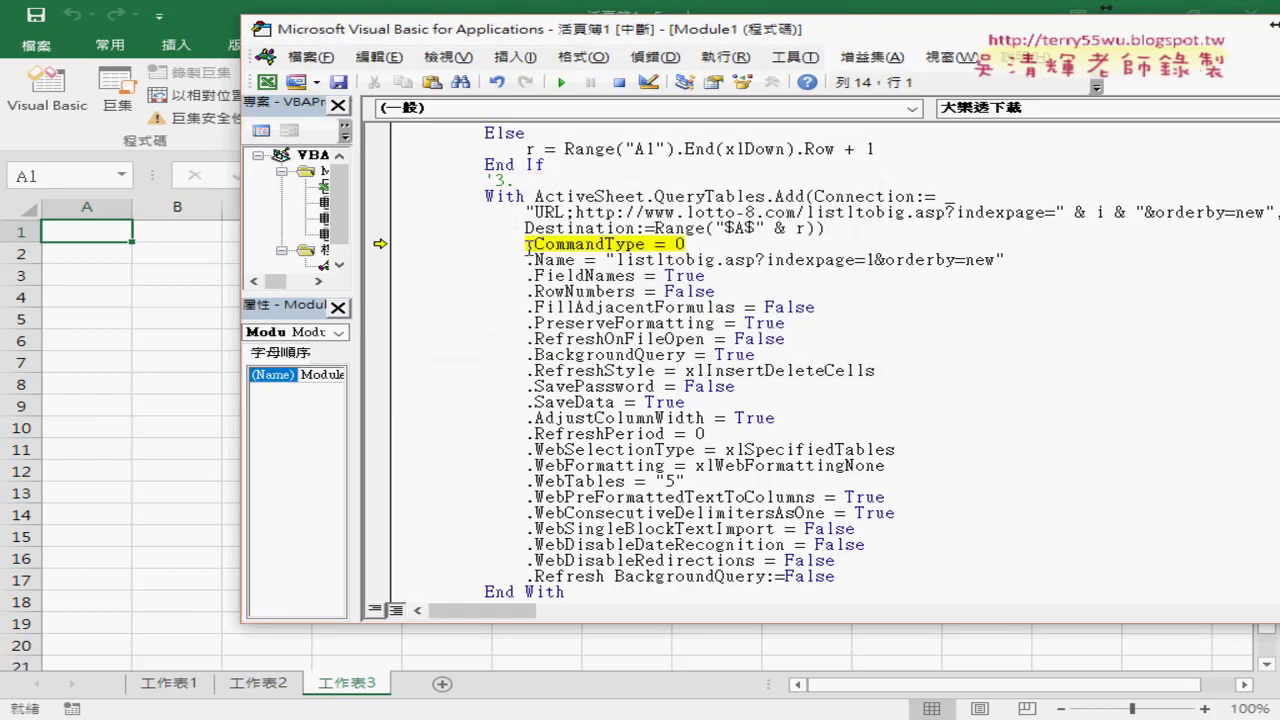
type("'")
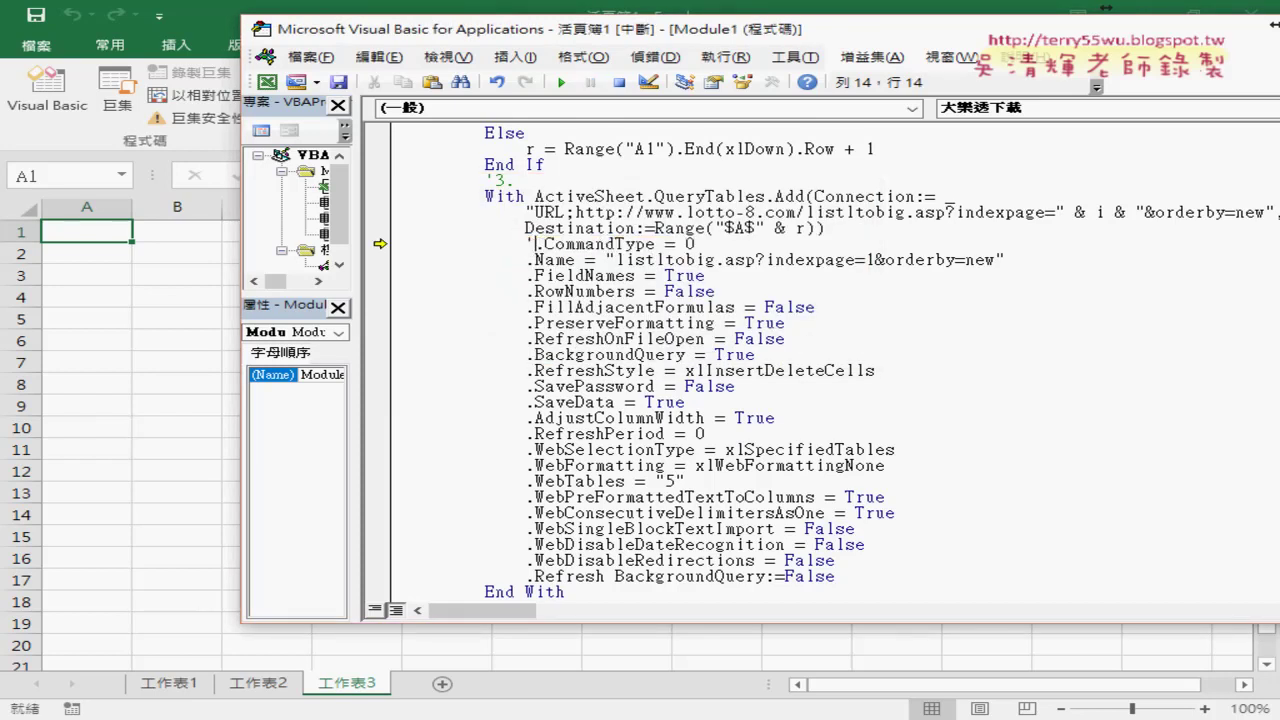
key("Down")
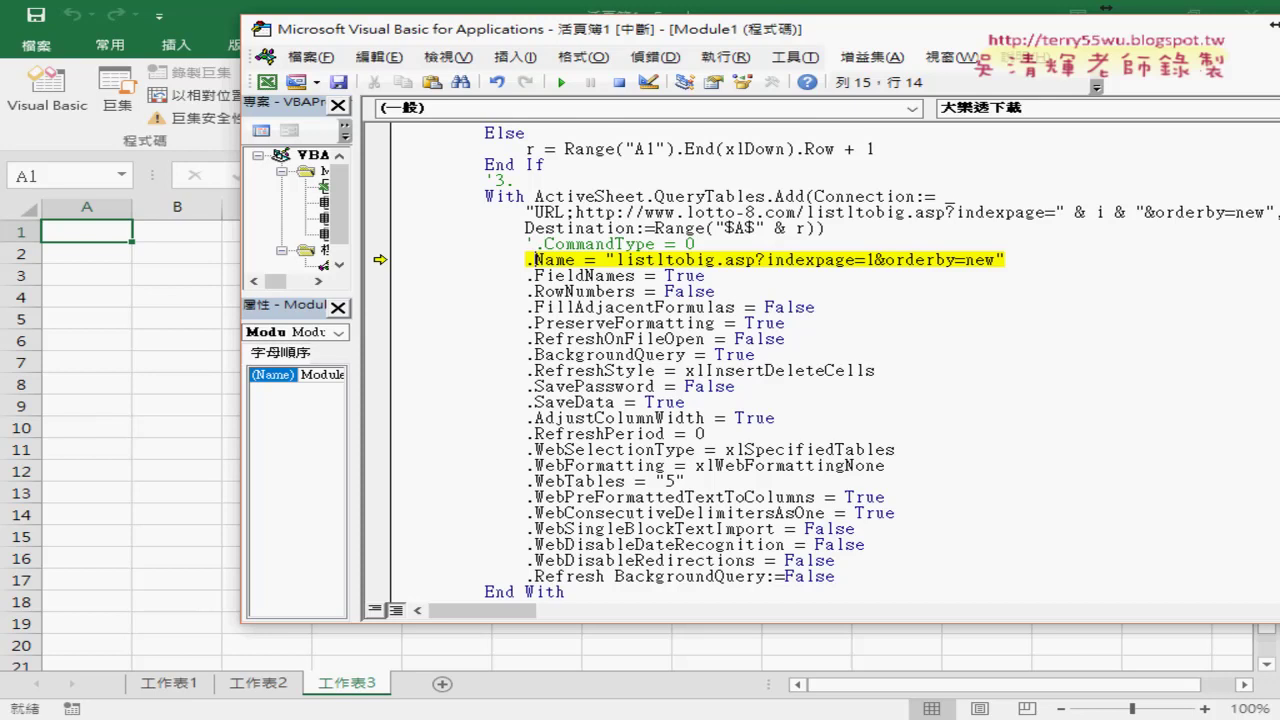
key("F8")
key("F8")
key("F8")
key("F8")
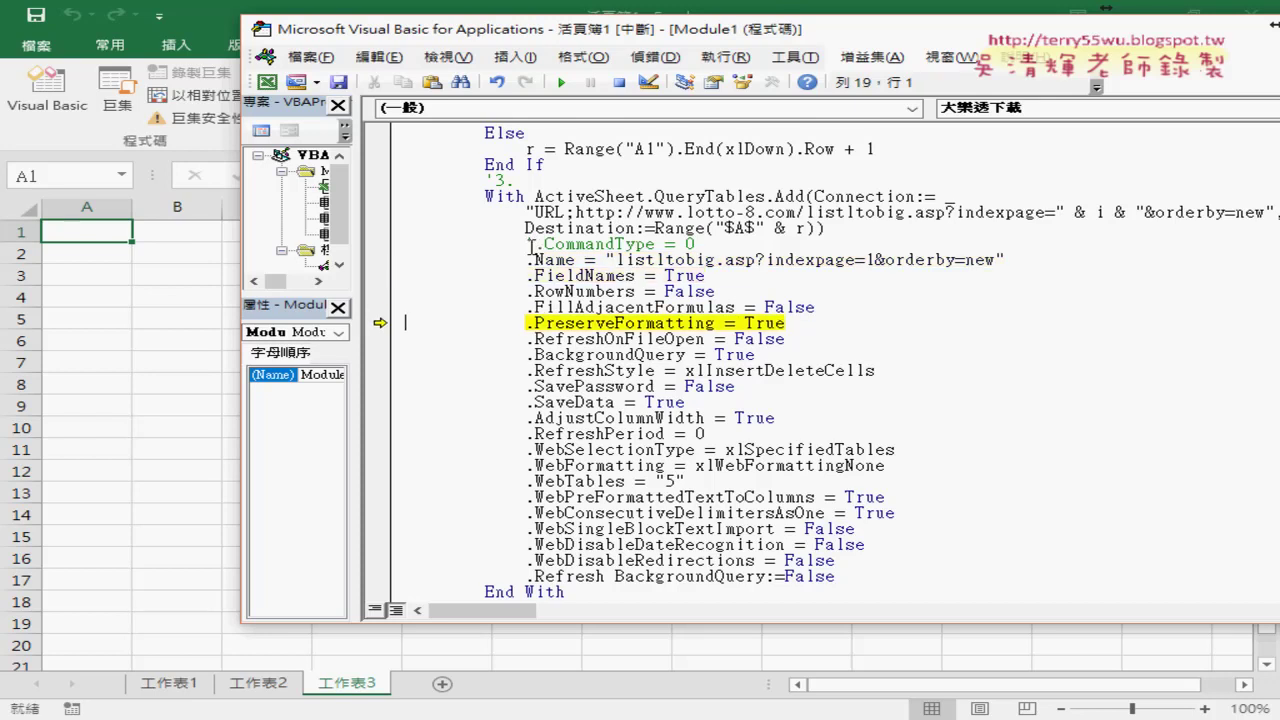
key("F8")
key("F8")
key("F8")
key("F8")
key("F8")
key("F8")
key("F8")
key("F8")
key("F8")
key("F8")
key("F8")
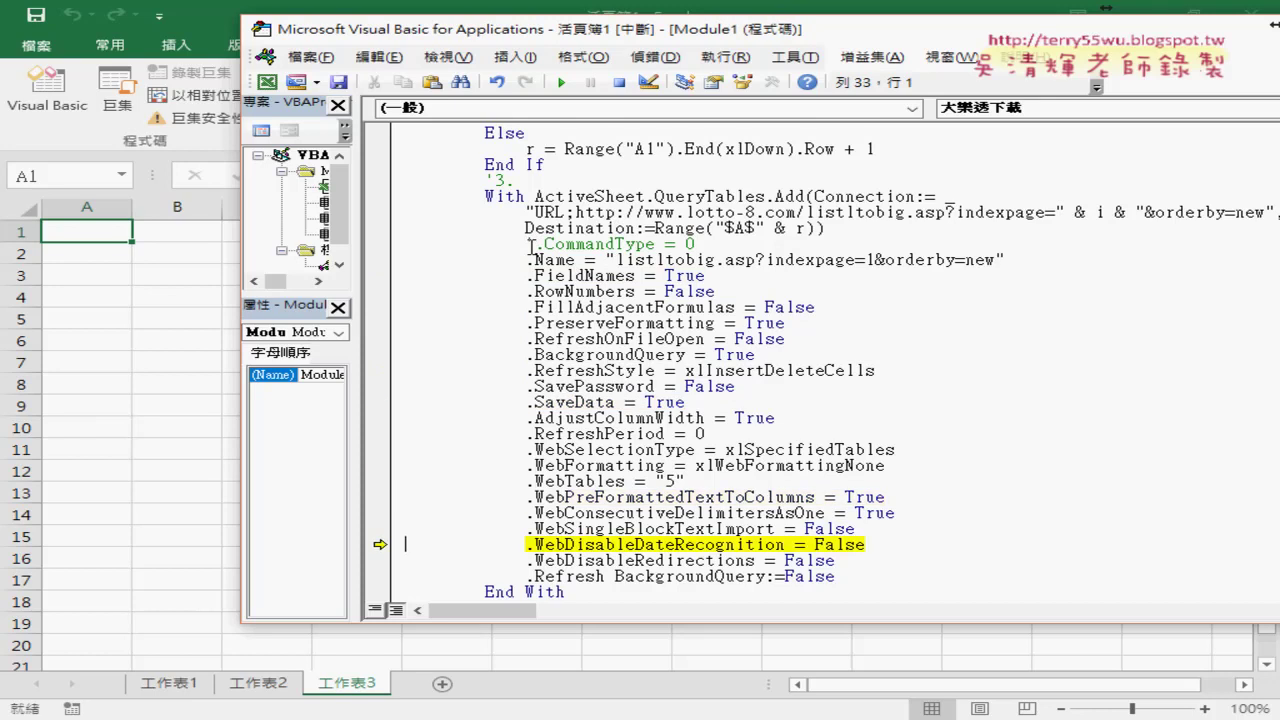
key("F8")
key("F8")
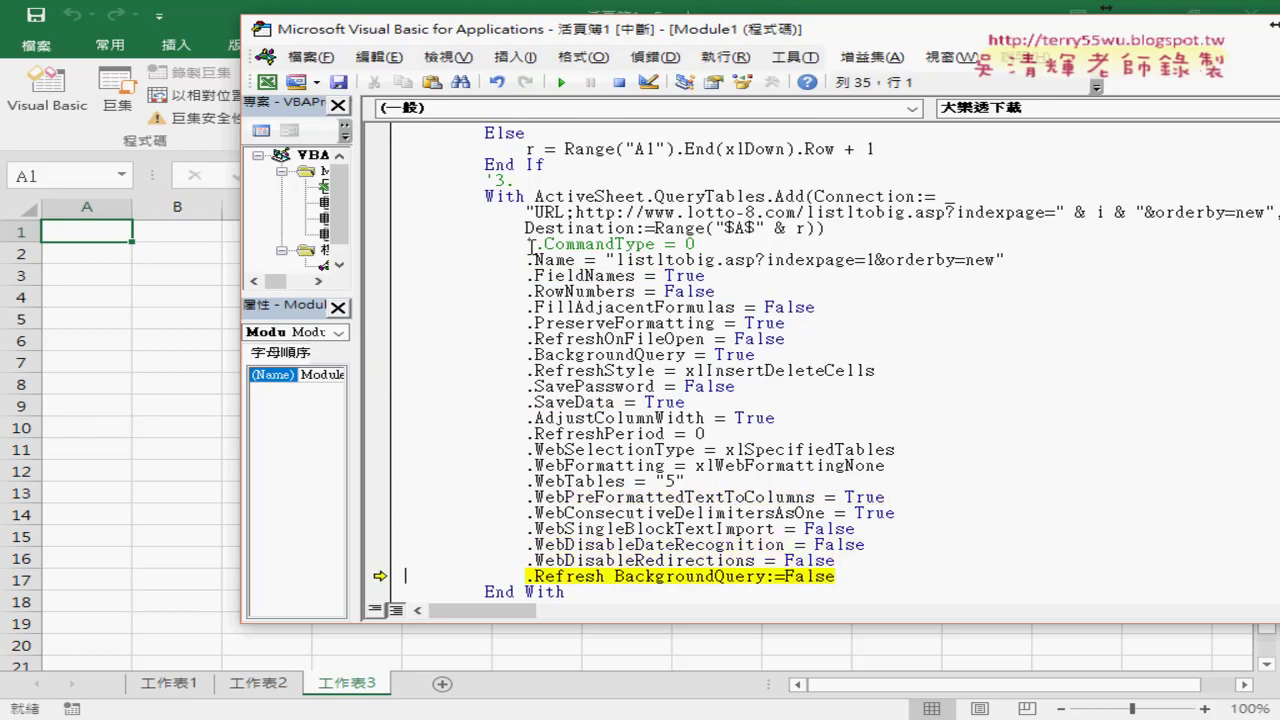
key("F8")
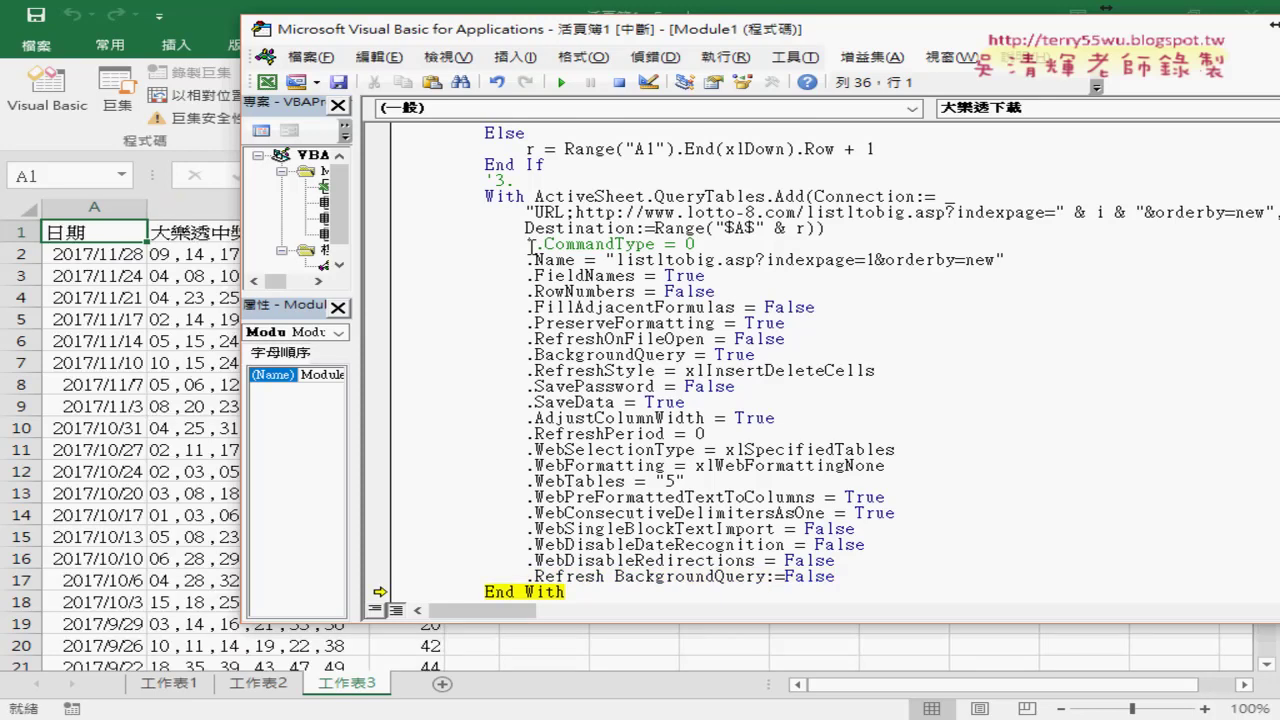
Check the current rows on 工作表3, then return to the VBA editor
left_click_drag(479, 35, 615, 41)
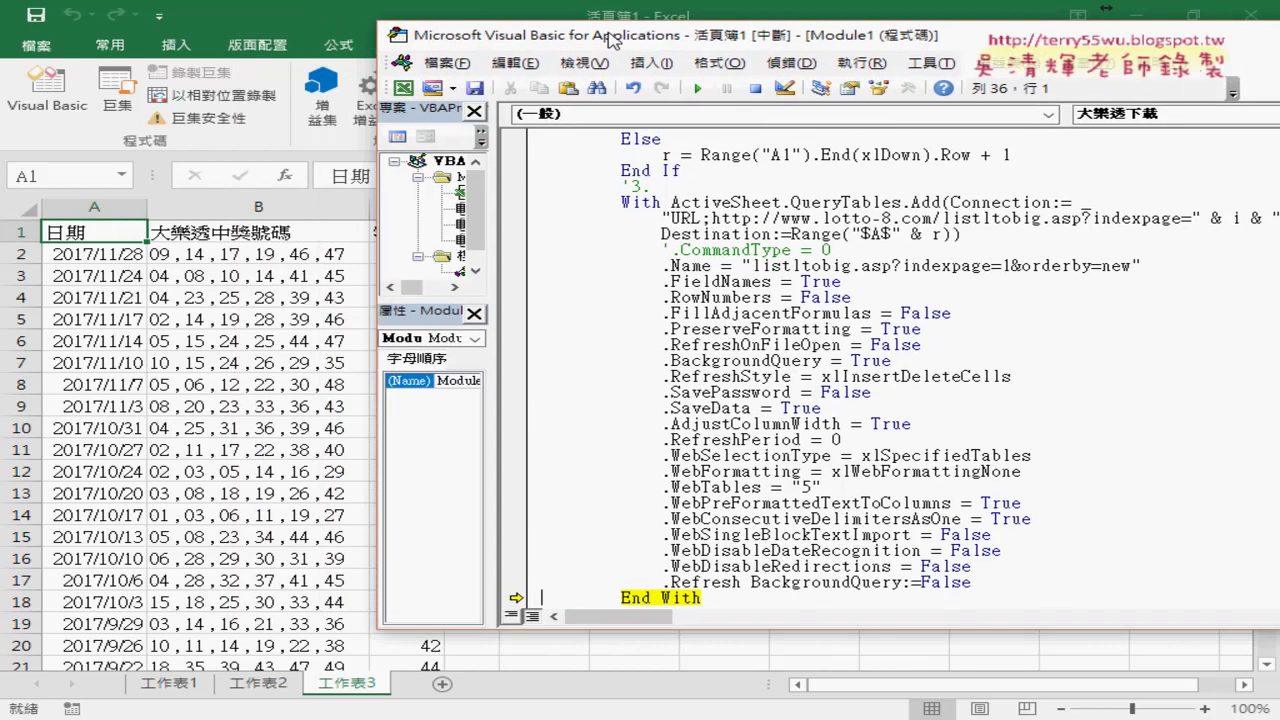
left_click(97, 463)
scroll(110, 455, "down", 7)
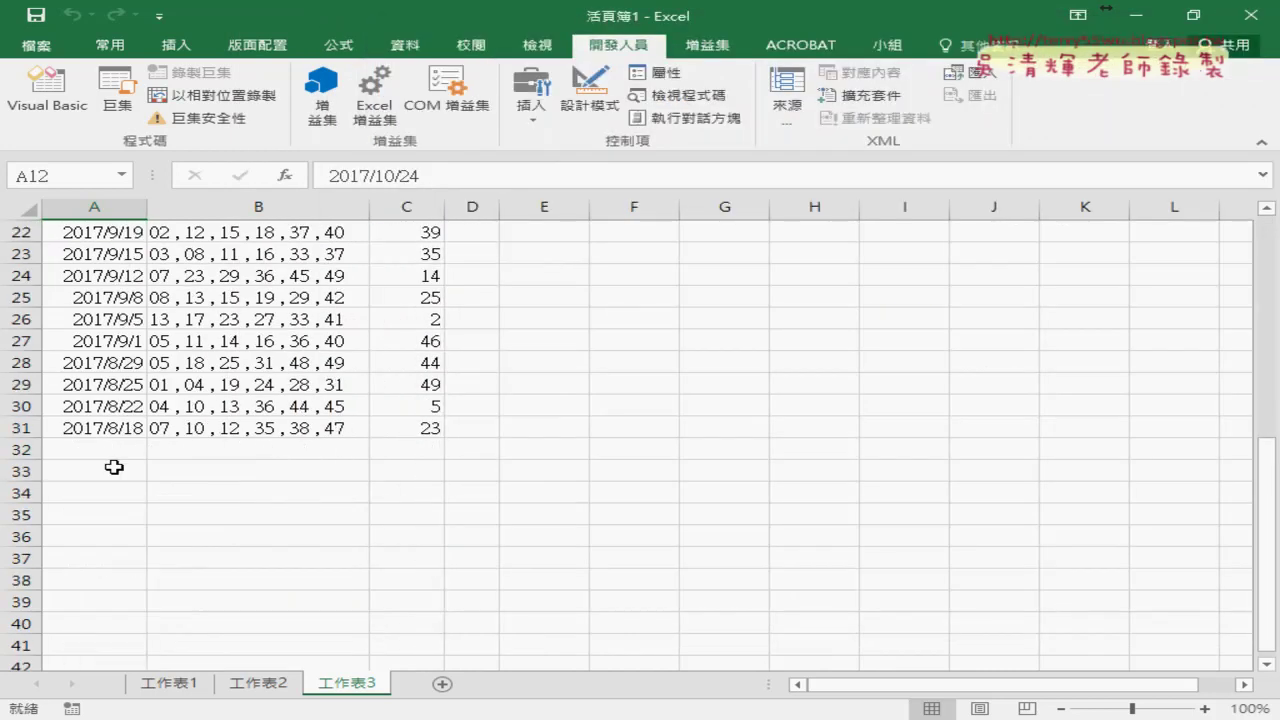
mouse_move(555, 715)
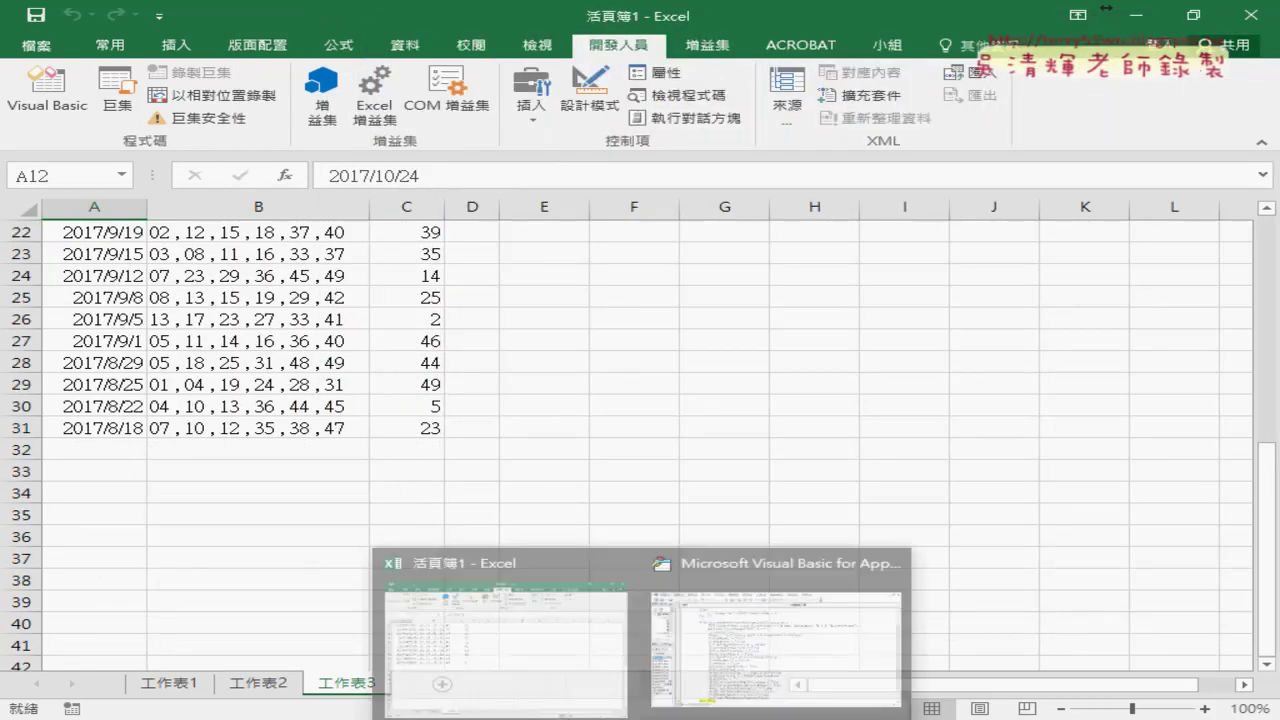
left_click(745, 647)
scroll(743, 475, "down", 2)
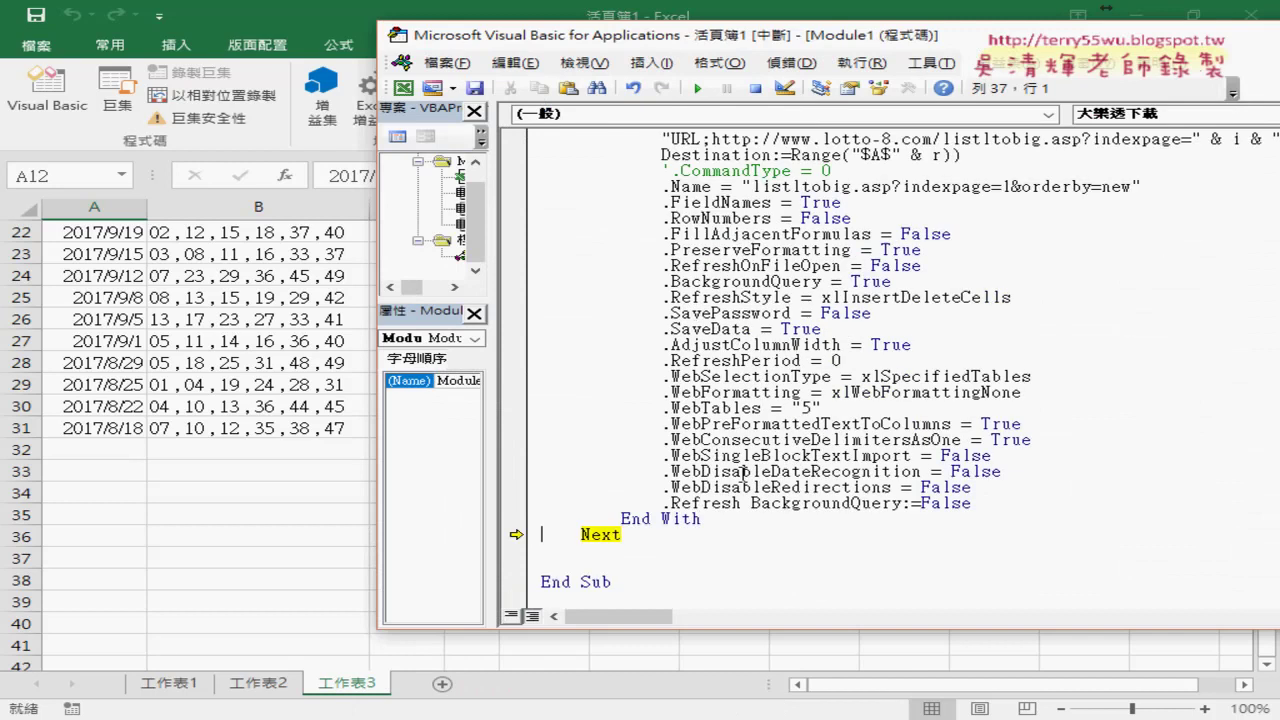
Step the second loop pass through the empty-sheet check and next-row calculation, checking variable values
key("F8")
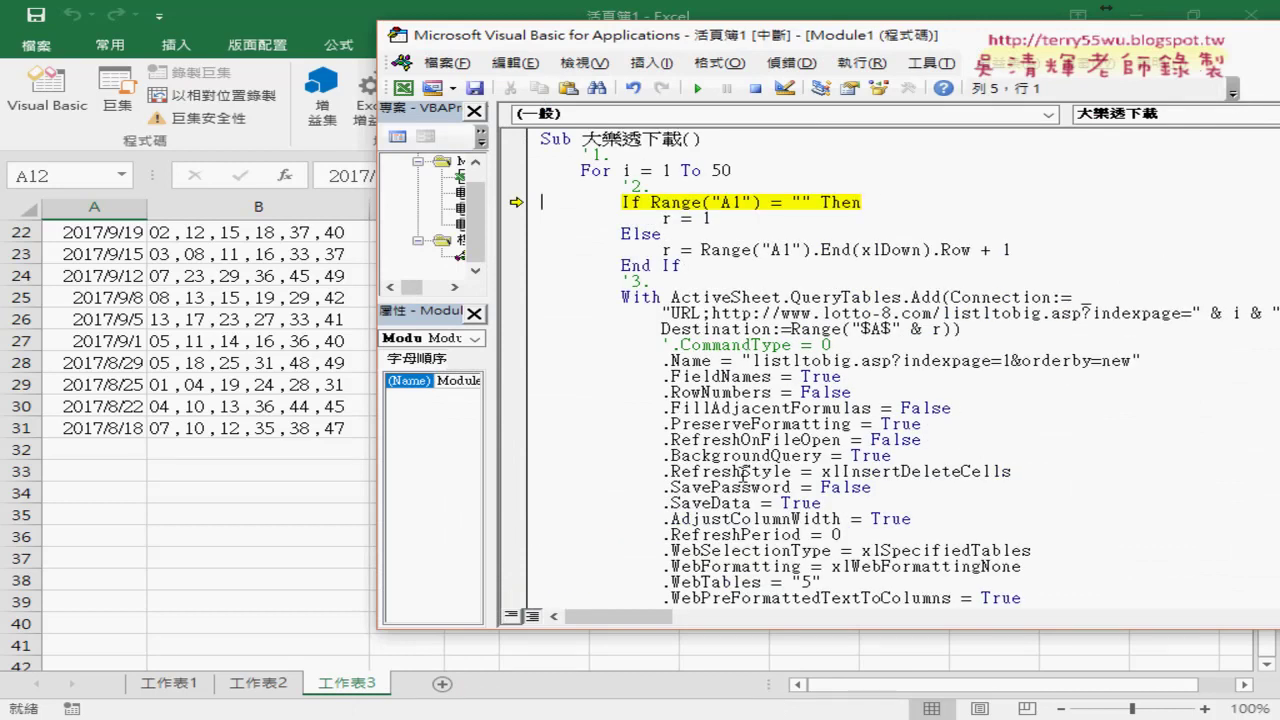
mouse_move(634, 172)
mouse_move(845, 245)
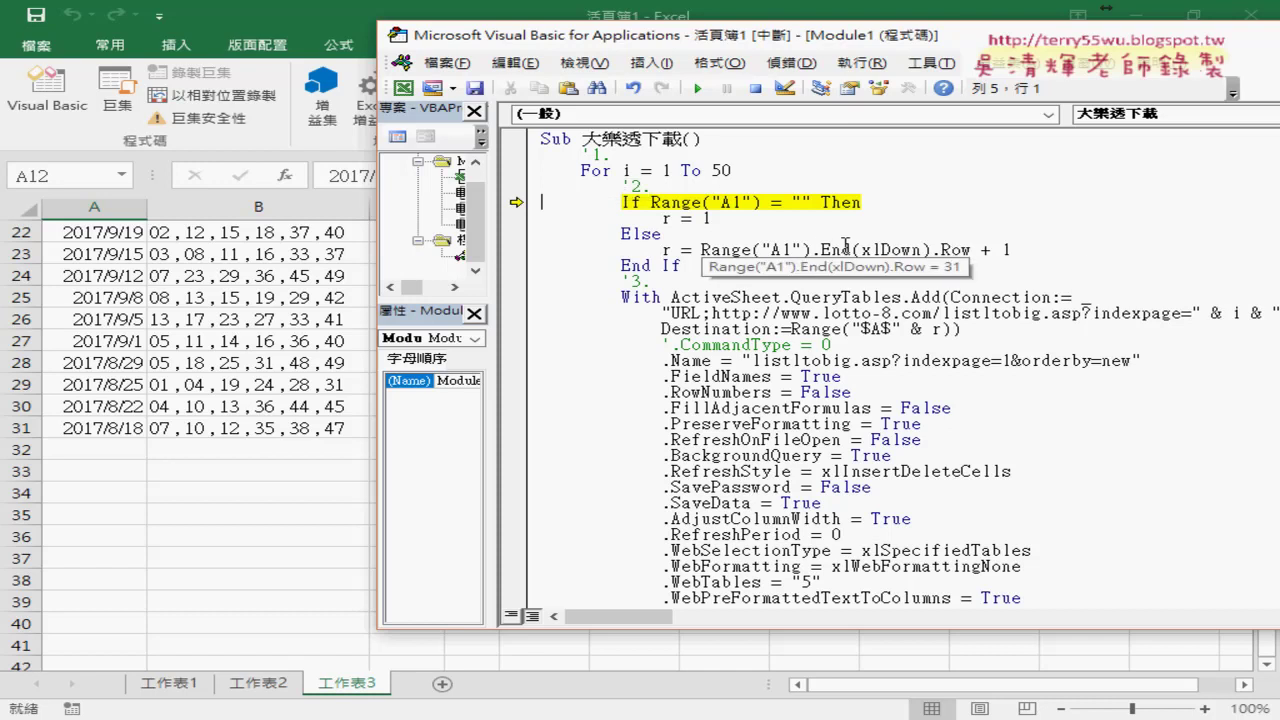
key("F8")
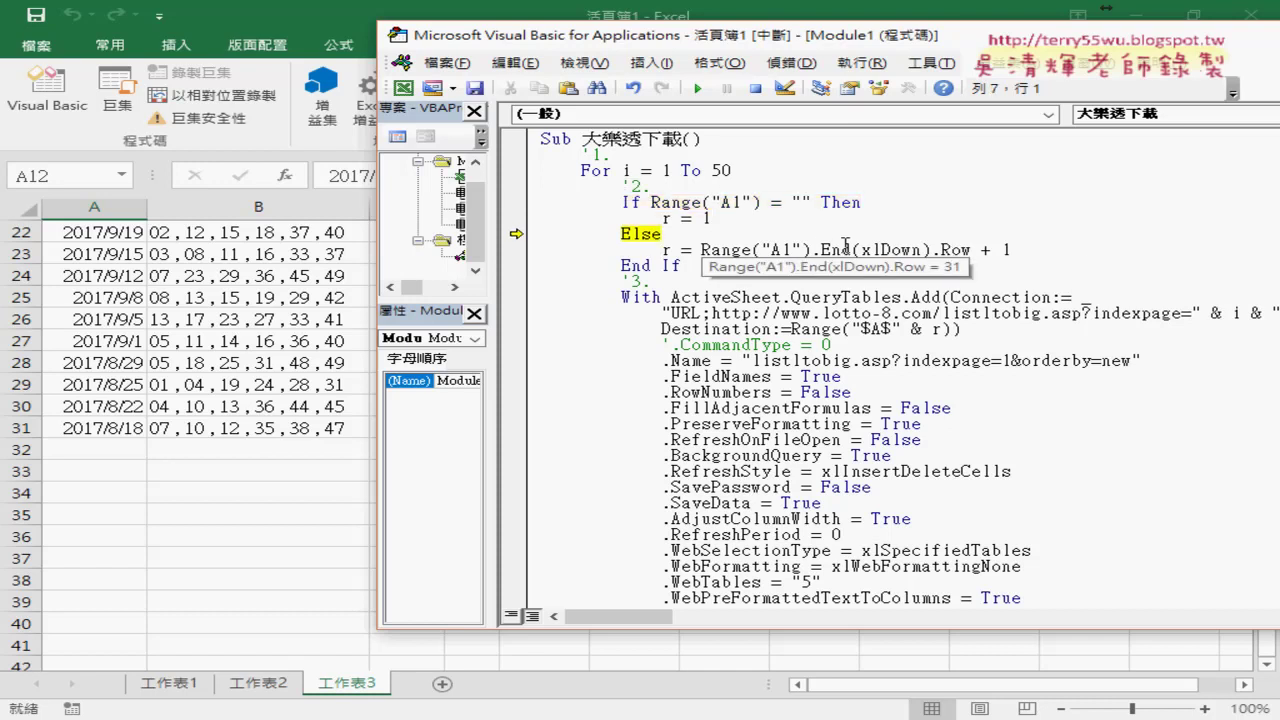
key("F8")
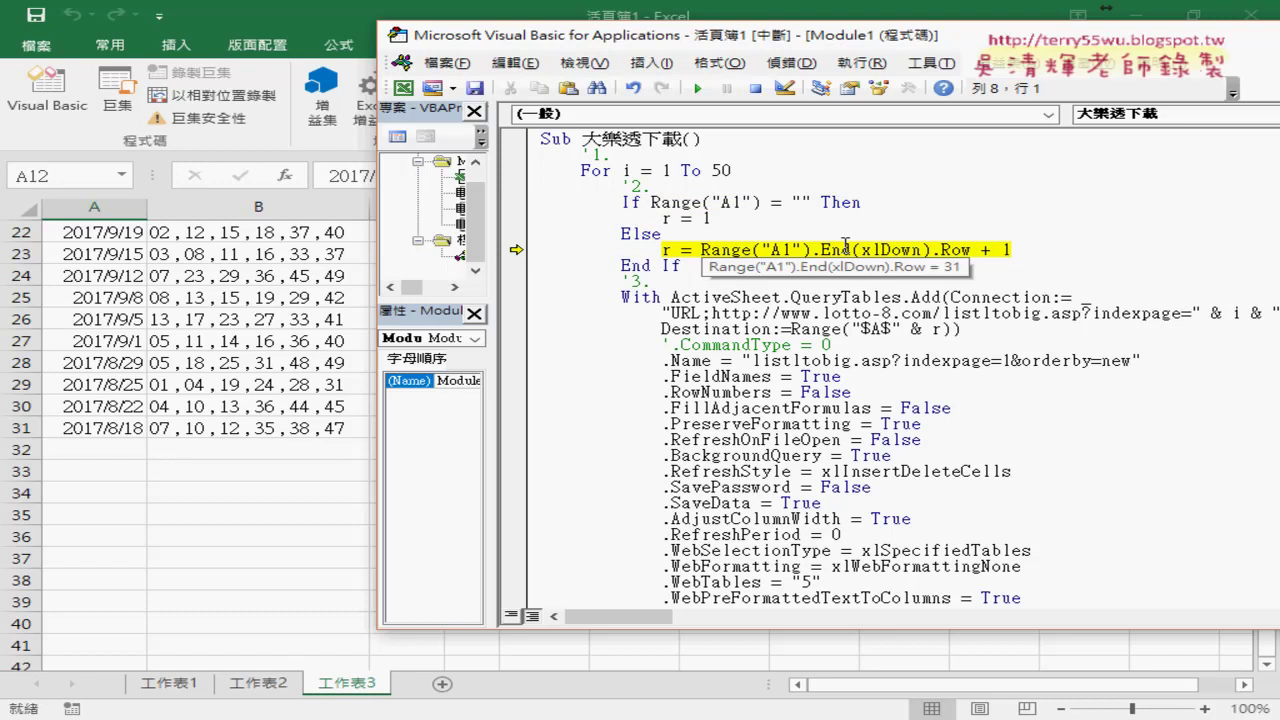
key("F8")
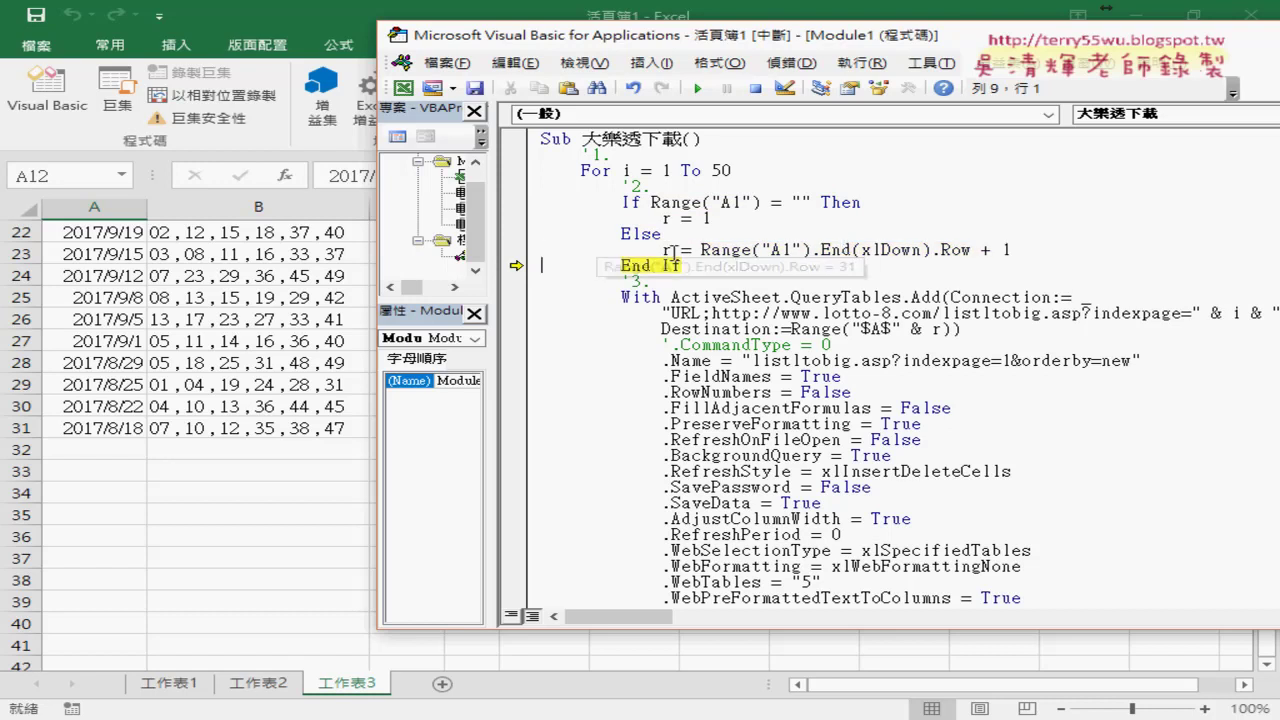
mouse_move(668, 253)
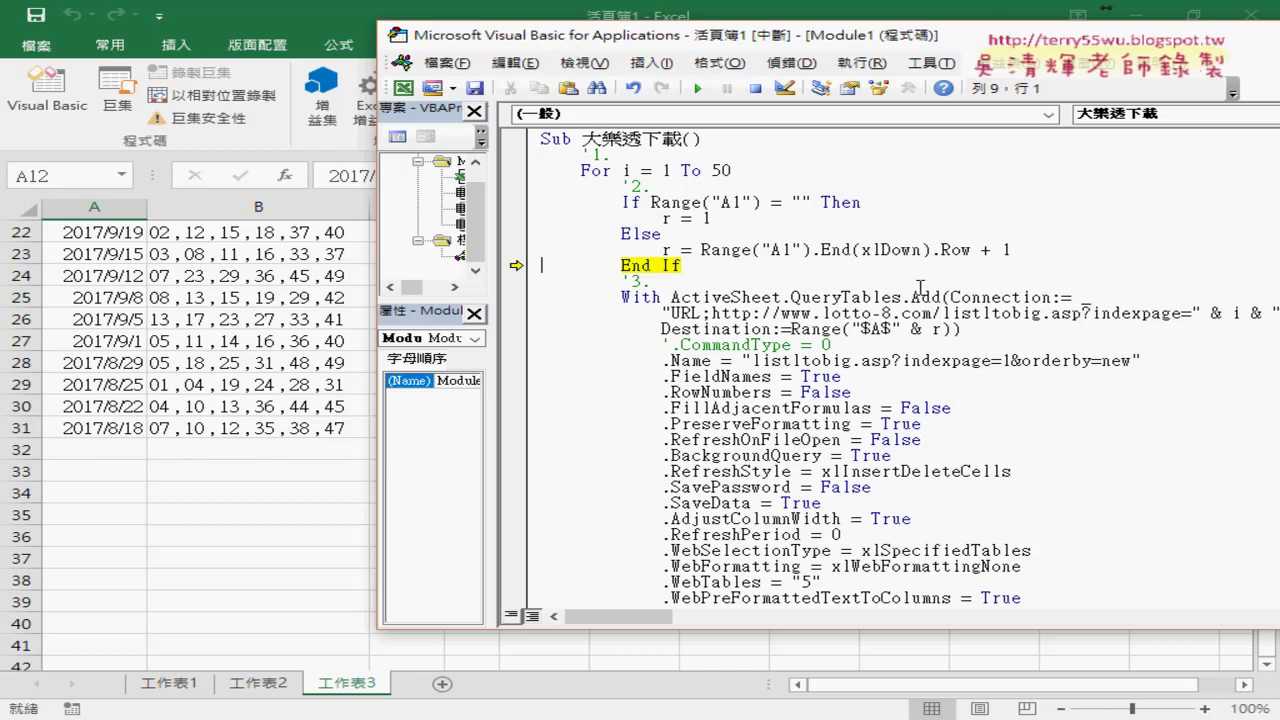
Step through the web query properties, then run the macro to append page 2 below row 31
key("F8")
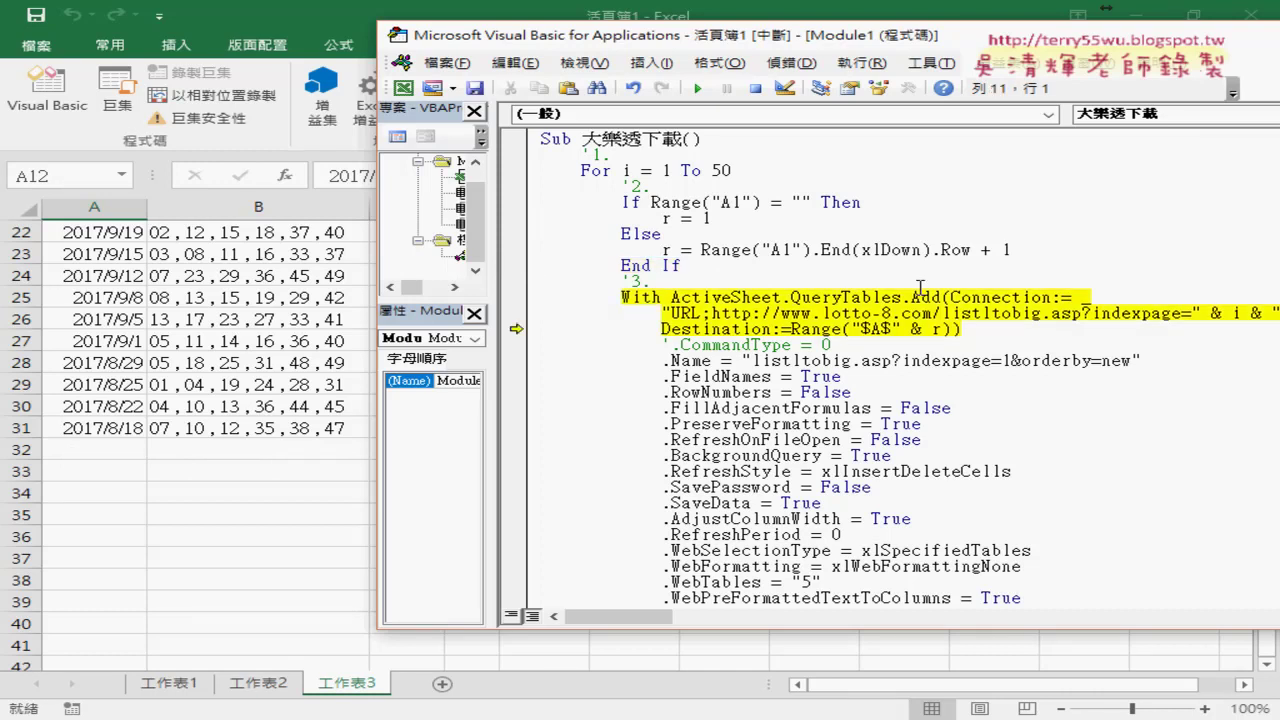
key("F8")
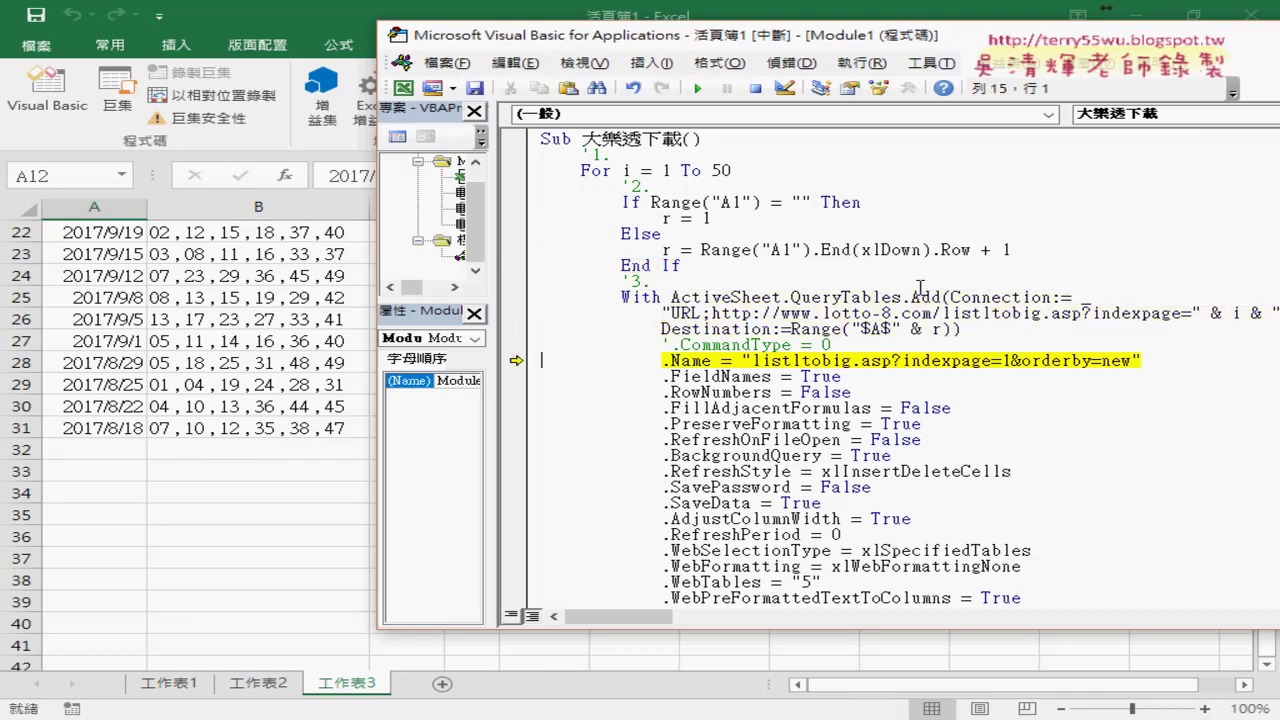
mouse_move(935, 333)
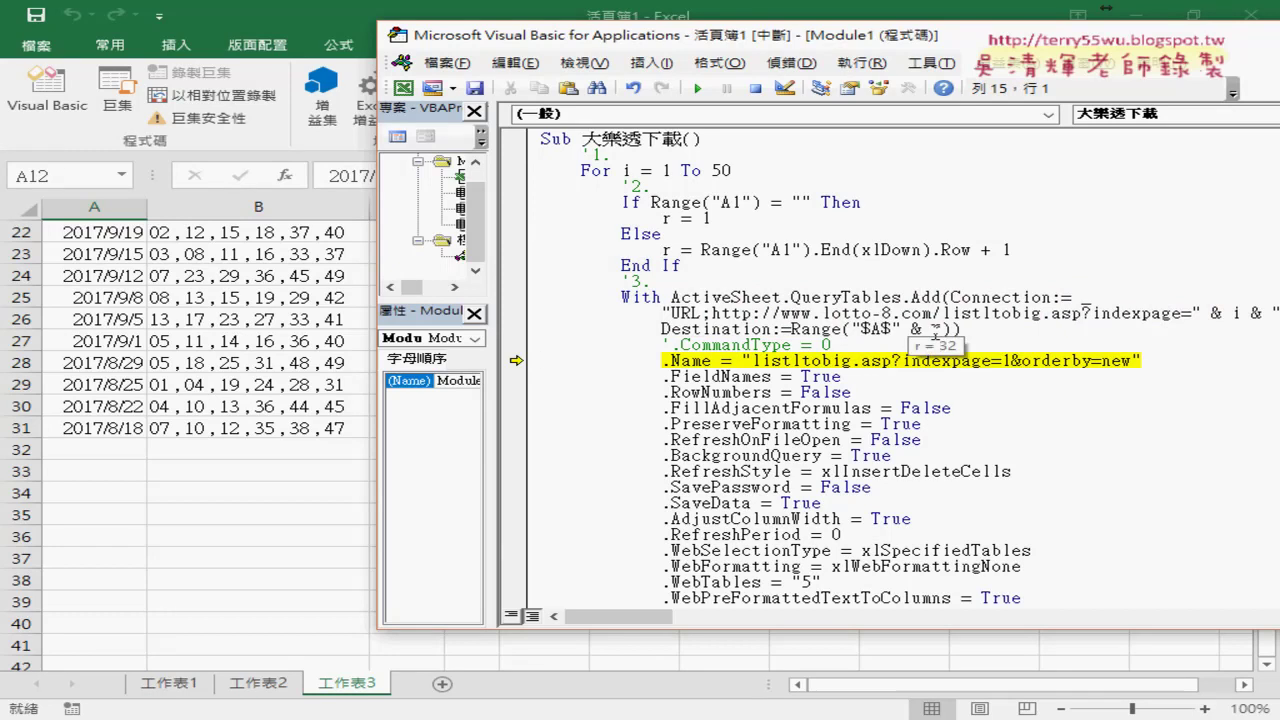
key("F8")
key("F8")
key("F8")
key("F8")
key("F8")
key("F8")
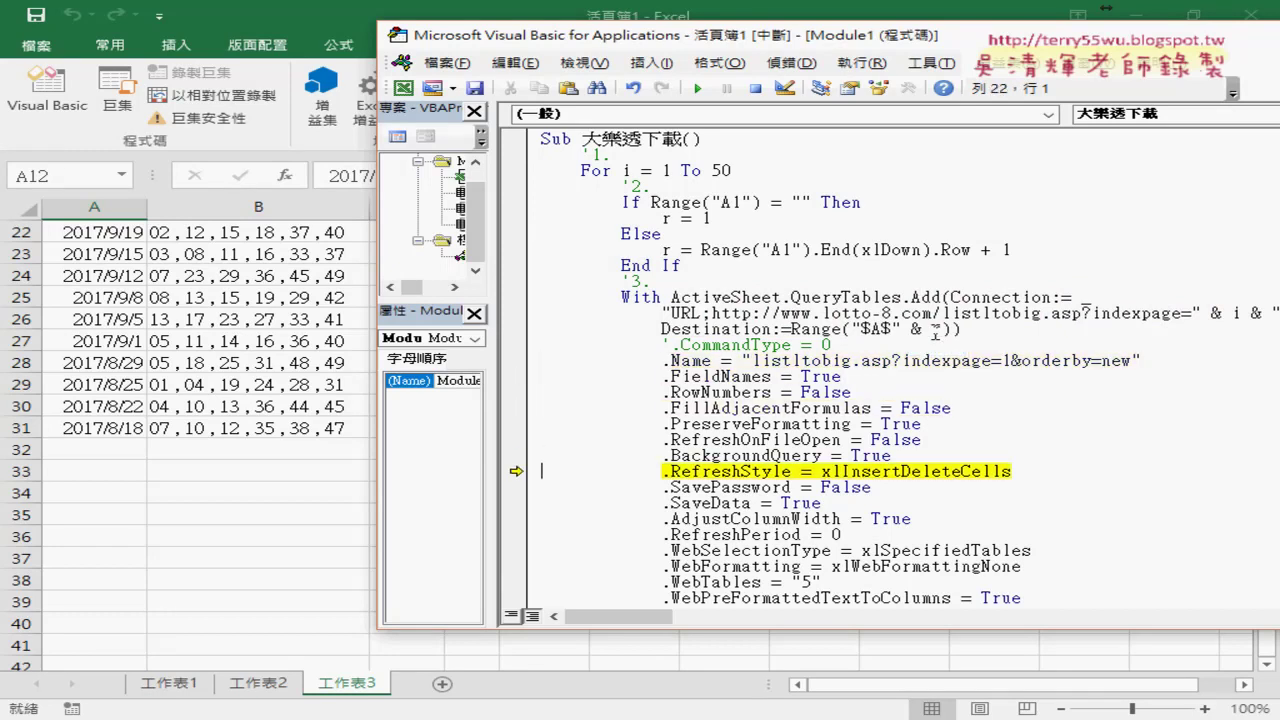
key("F8")
key("F8")
key("F8")
key("F8")
key("F8")
key("F8")
key("F8")
key("F8")
key("F8")
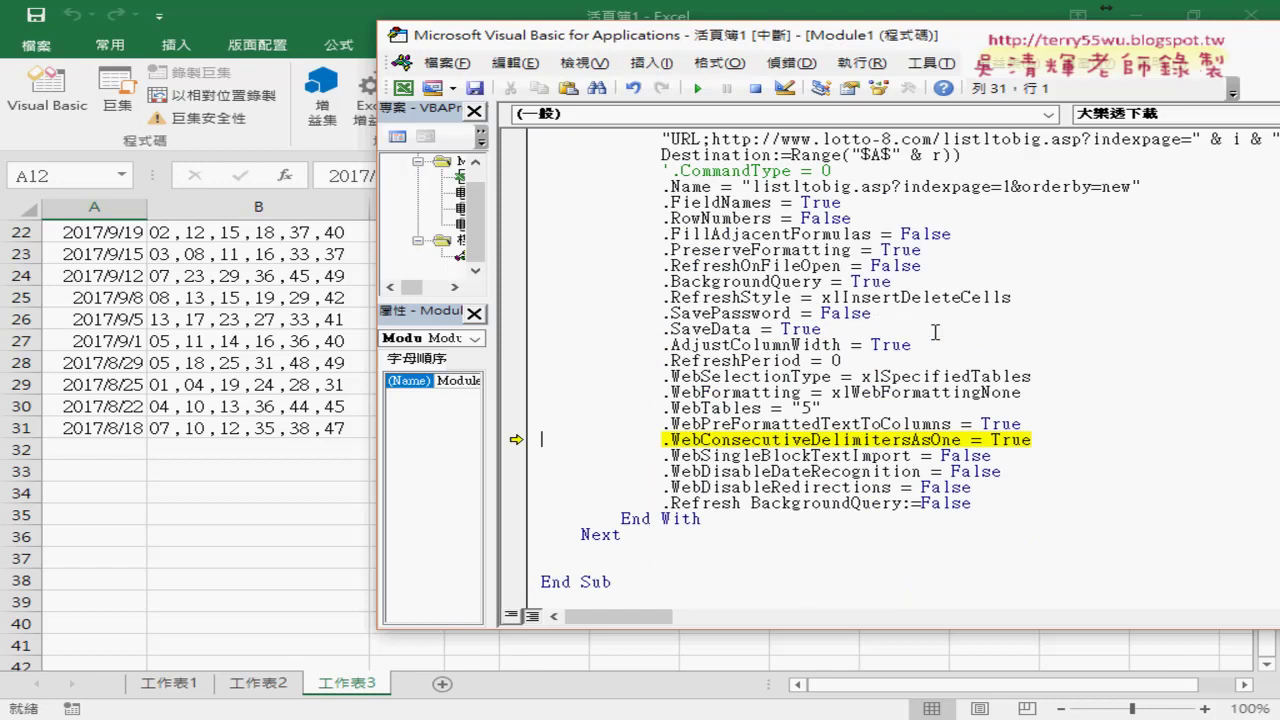
key("F8")
key("F8")
key("F8")
key("F8")
key("F8")
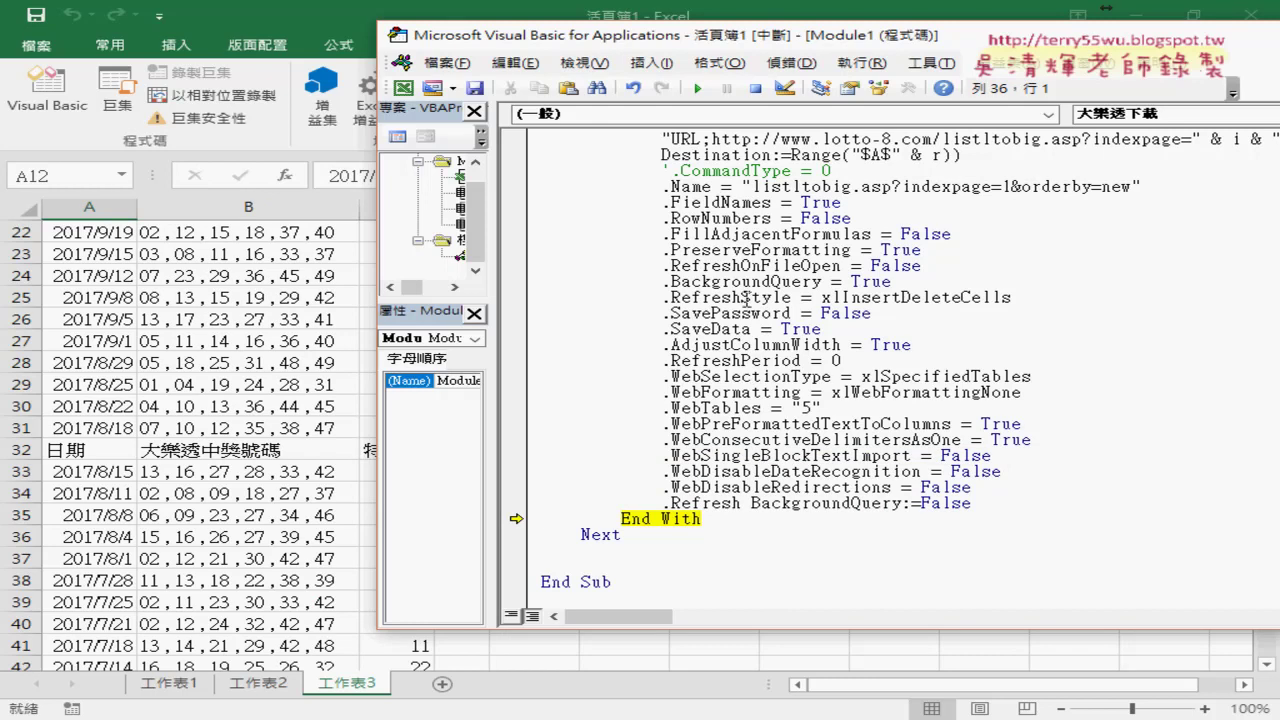
left_click(697, 90)
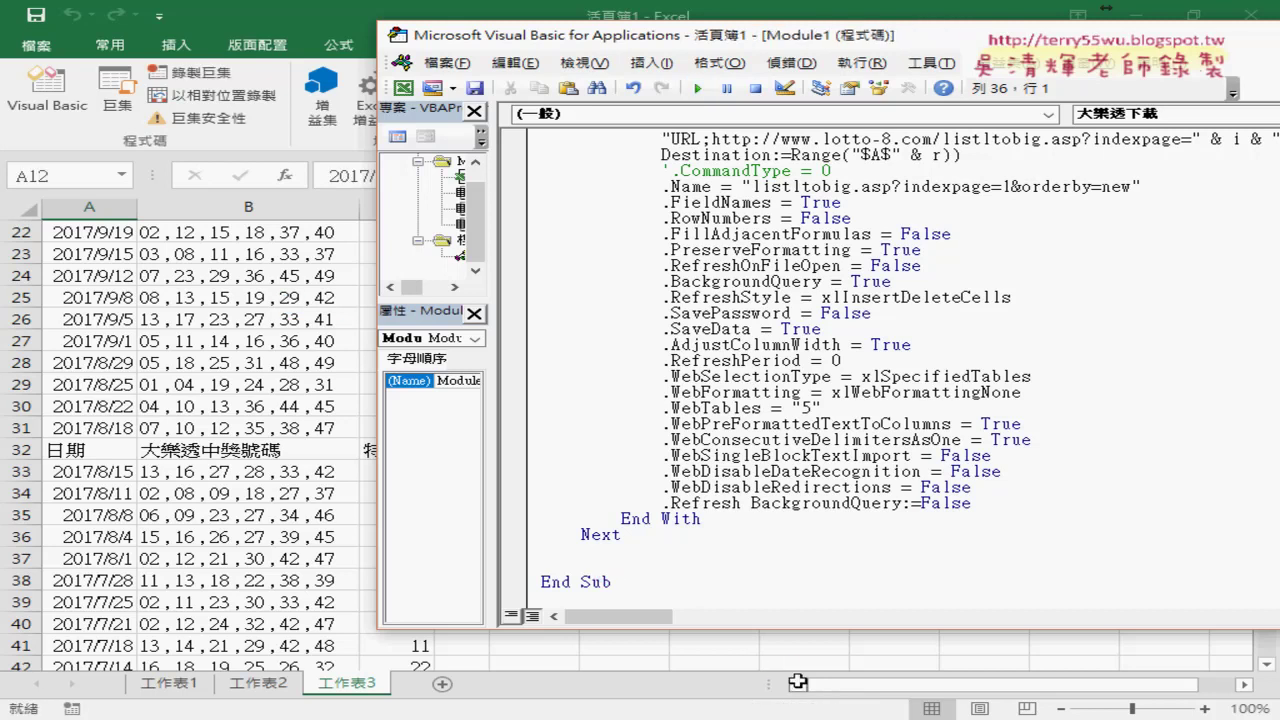
left_click(105, 445)
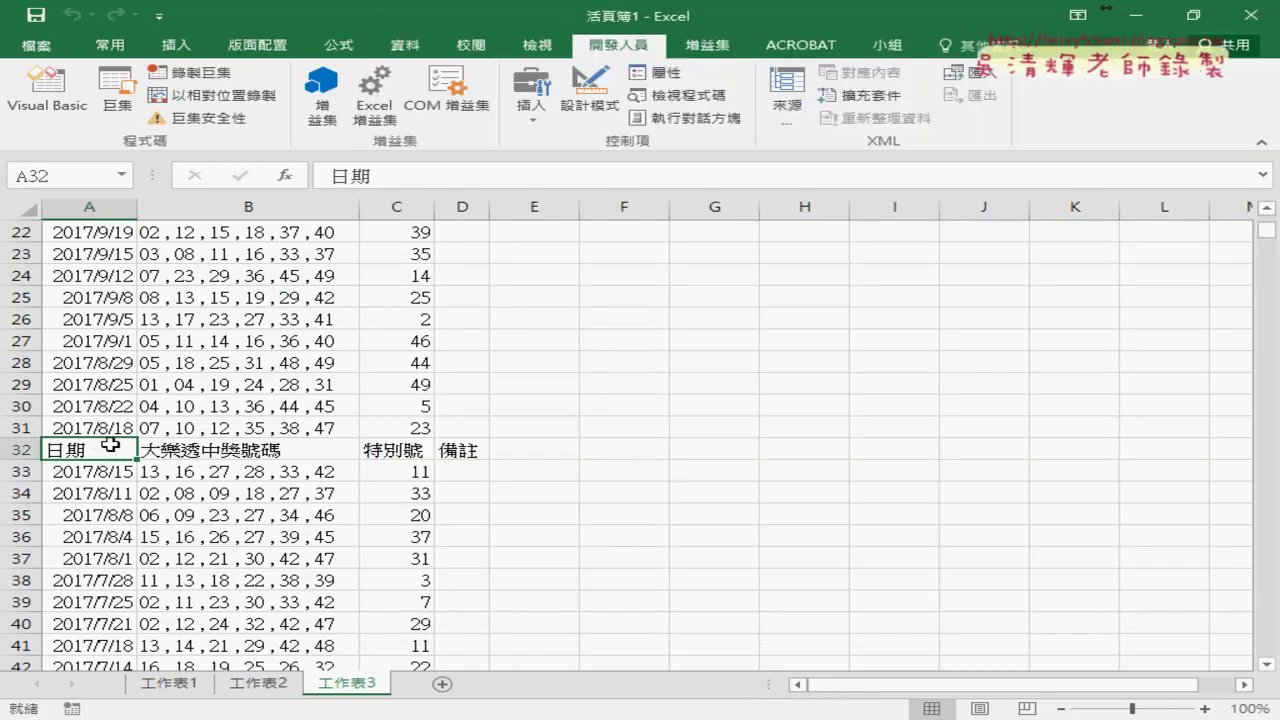
Jump from A32 to the last filled row, 1523, showing draw 2004/1/5
key("ctrl+Down")
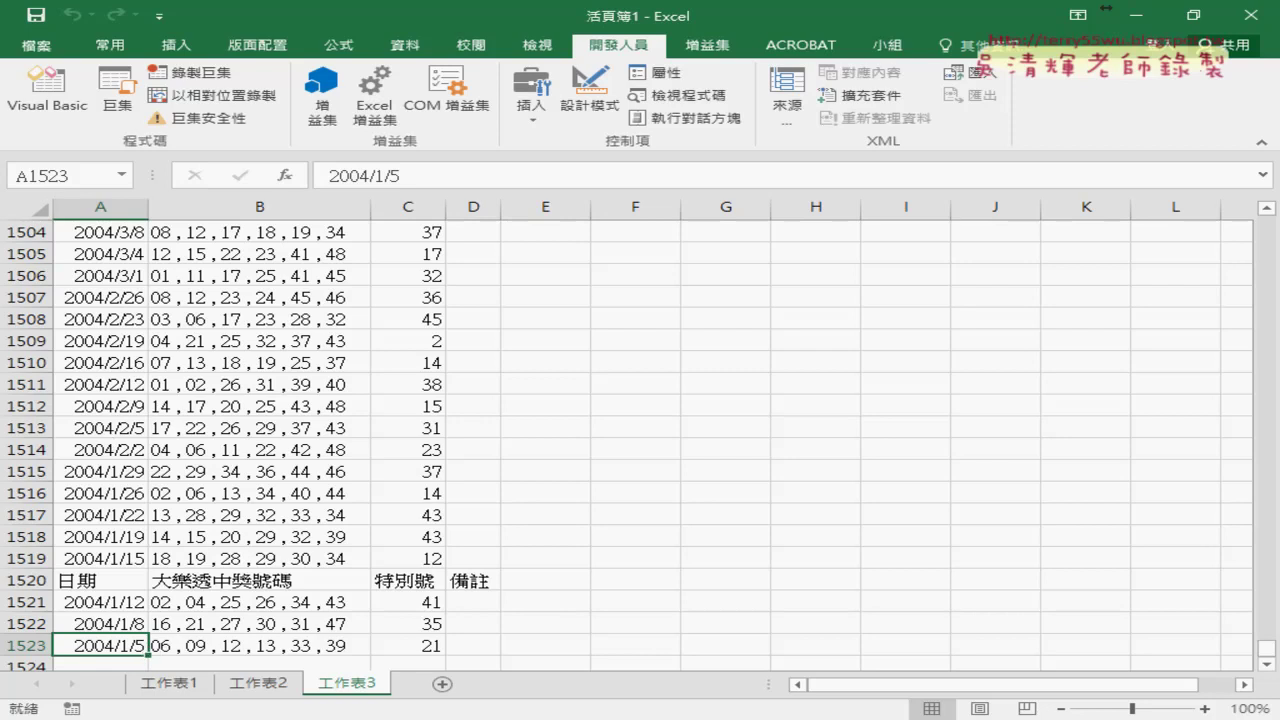
Go to the 大樂透歷史資料下載 notes document in Chrome and scroll to the batch Sub
mouse_move(331, 719)
left_click(330, 630)
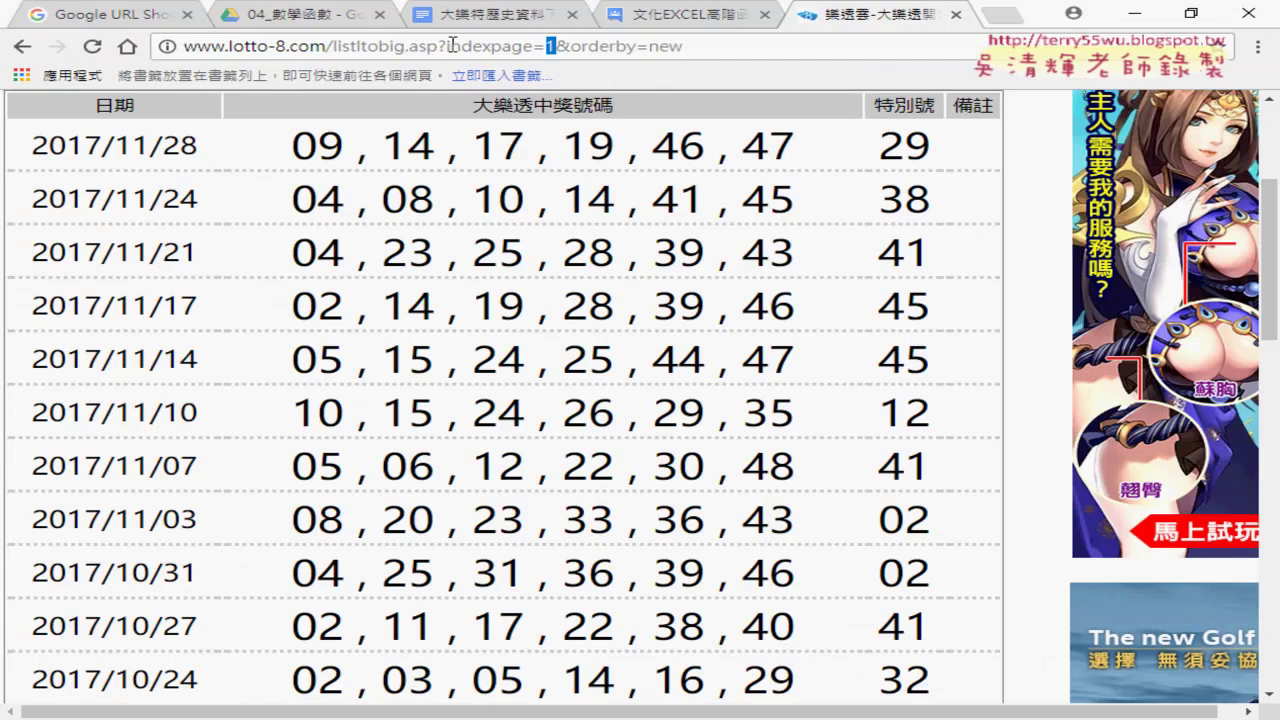
left_click(455, 14)
scroll(455, 360, "up", 6)
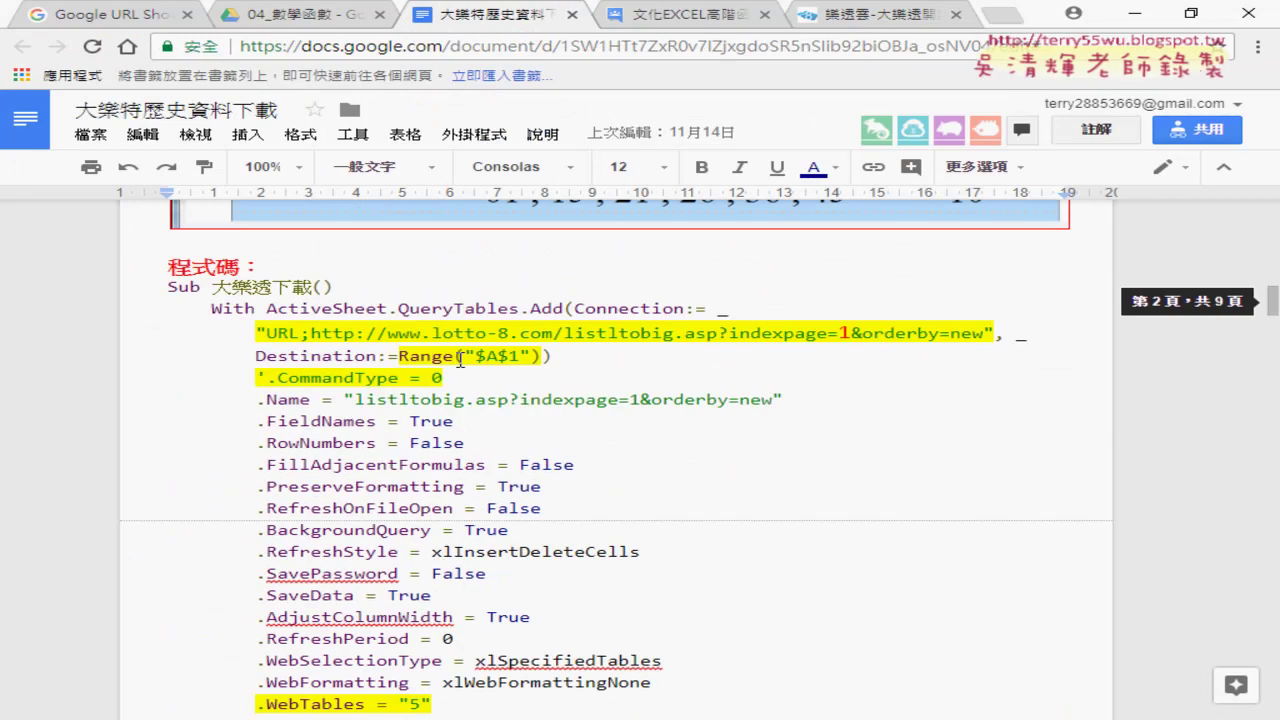
scroll(262, 410, "down", 4)
scroll(404, 408, "down", 2)
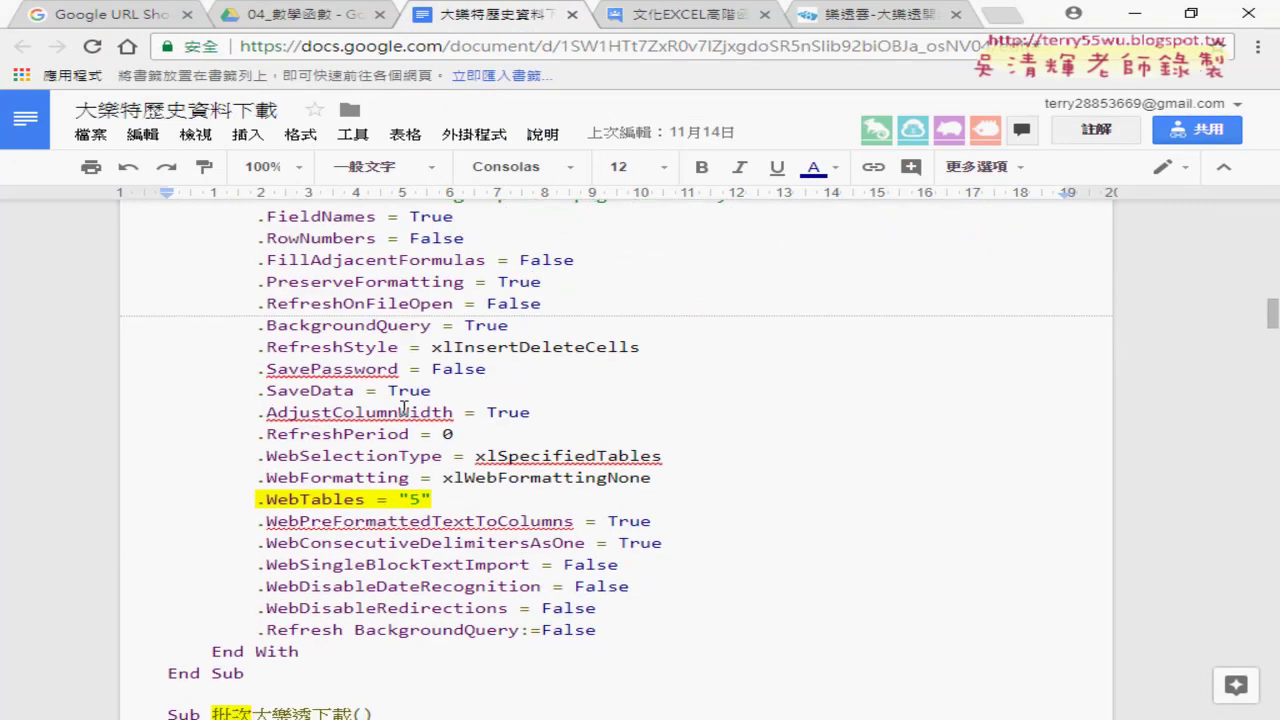
scroll(404, 408, "down", 2)
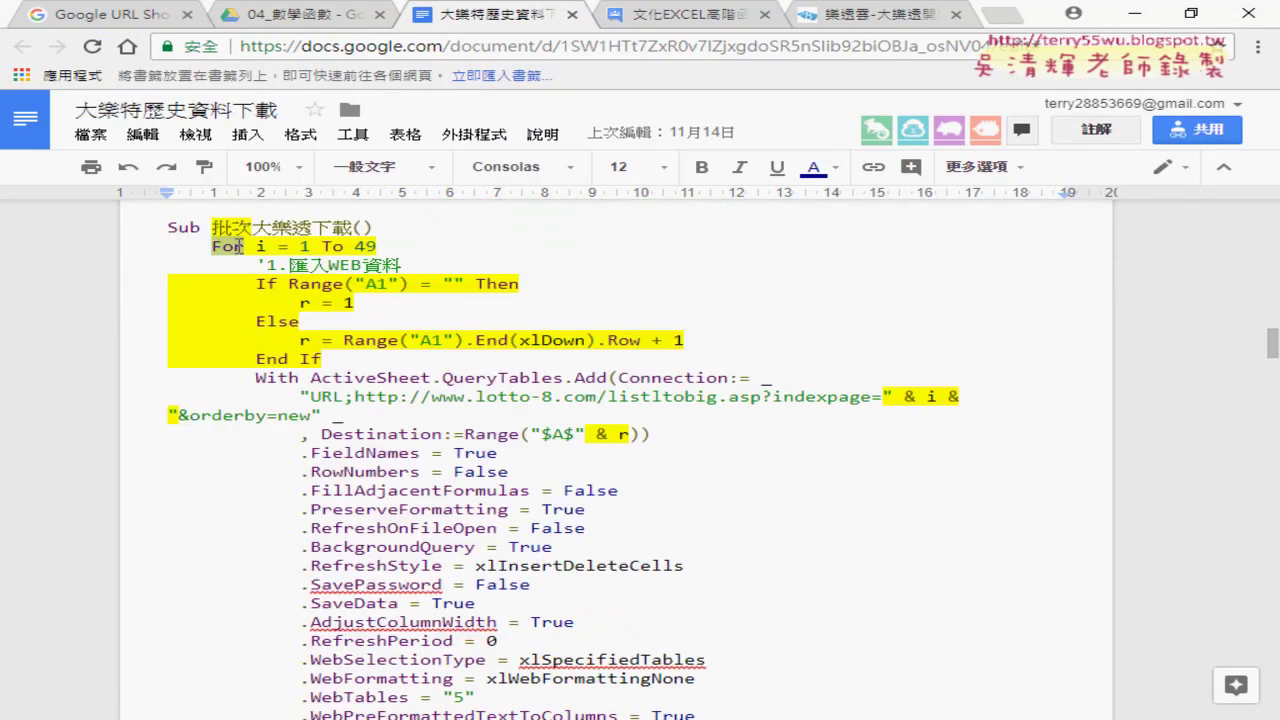
Replace 49 with 50 in 'For i = 1 To 49' and select the If…End If block
left_click_drag(212, 246, 380, 246)
left_click(380, 246)
key("shift+Left")
key("shift+Left")
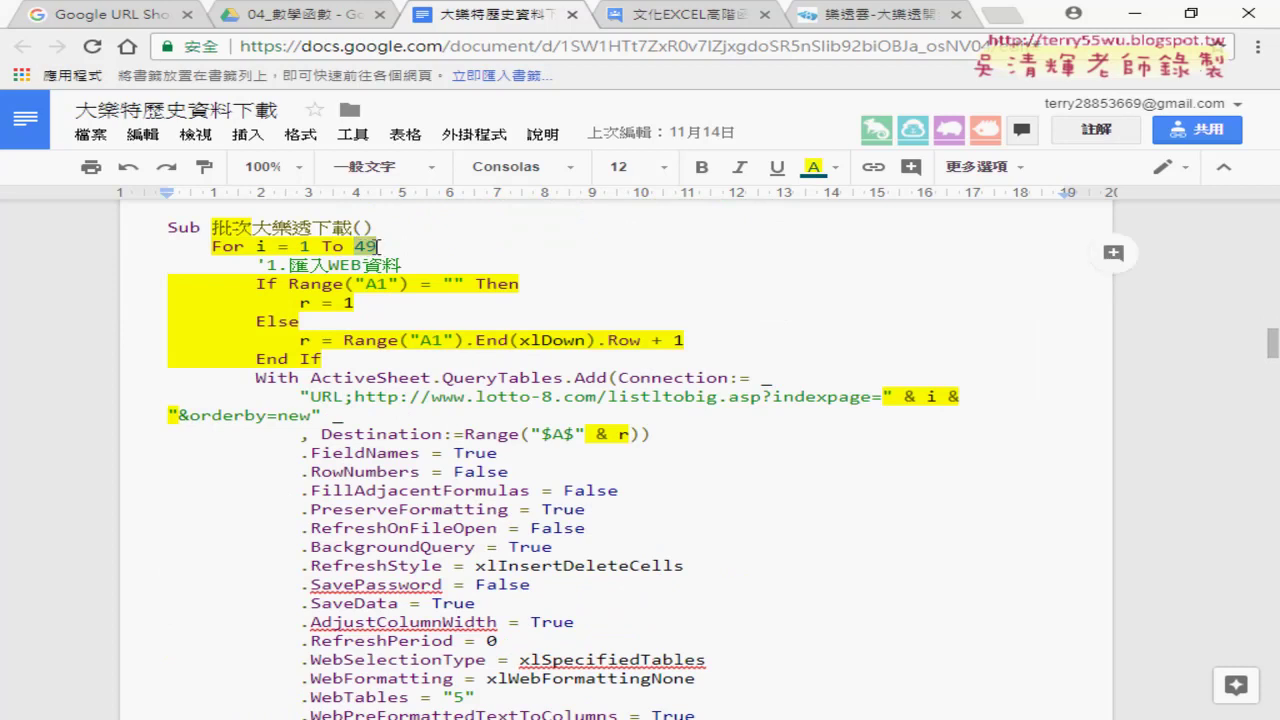
type("50")
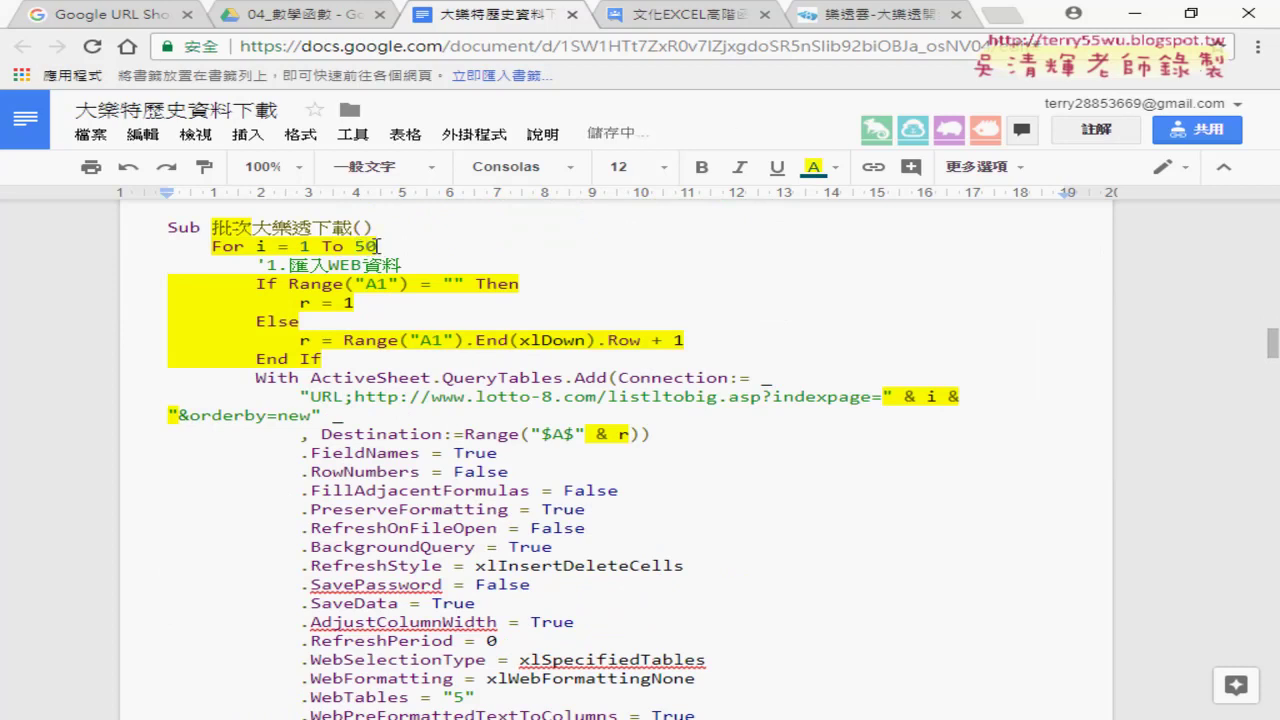
left_click_drag(322, 359, 147, 286)
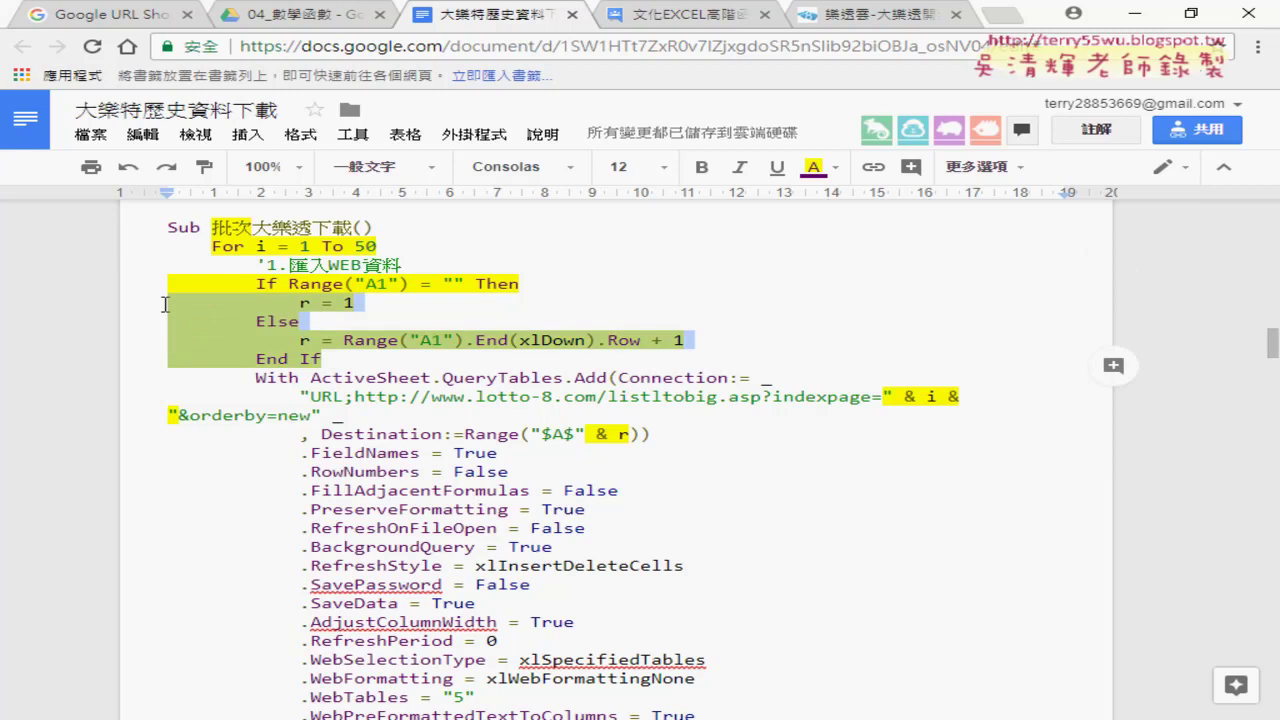